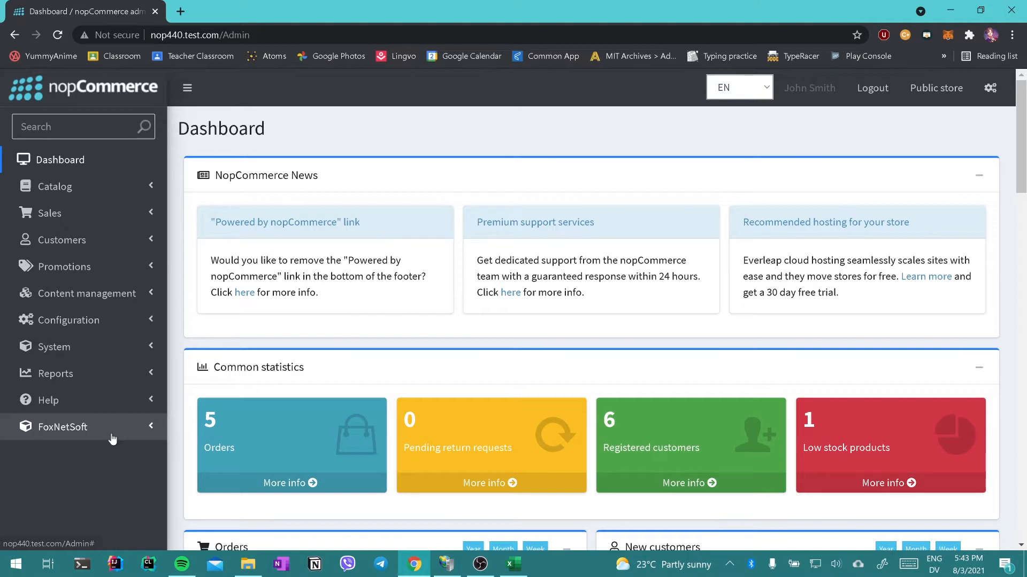
# - Open the FoxNetSoft Import manager templates and start adding a new import template
pyautogui.click(112, 436)
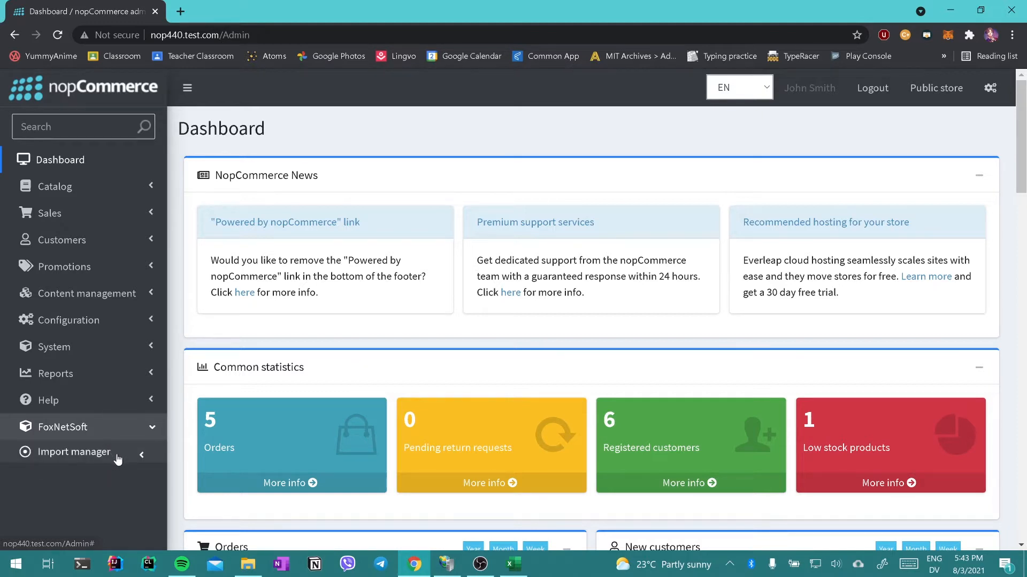
pyautogui.click(142, 457)
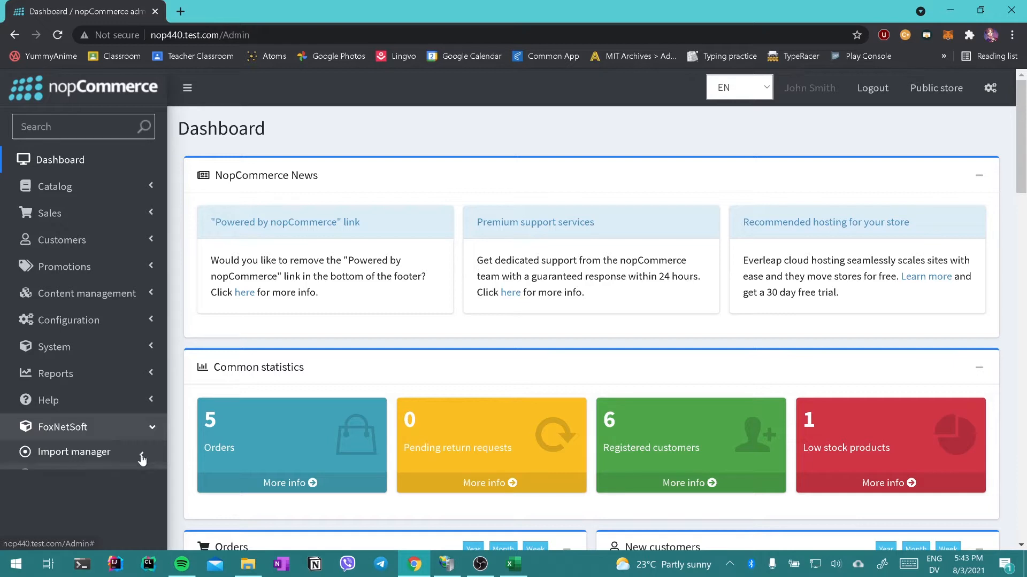
pyautogui.click(66, 476)
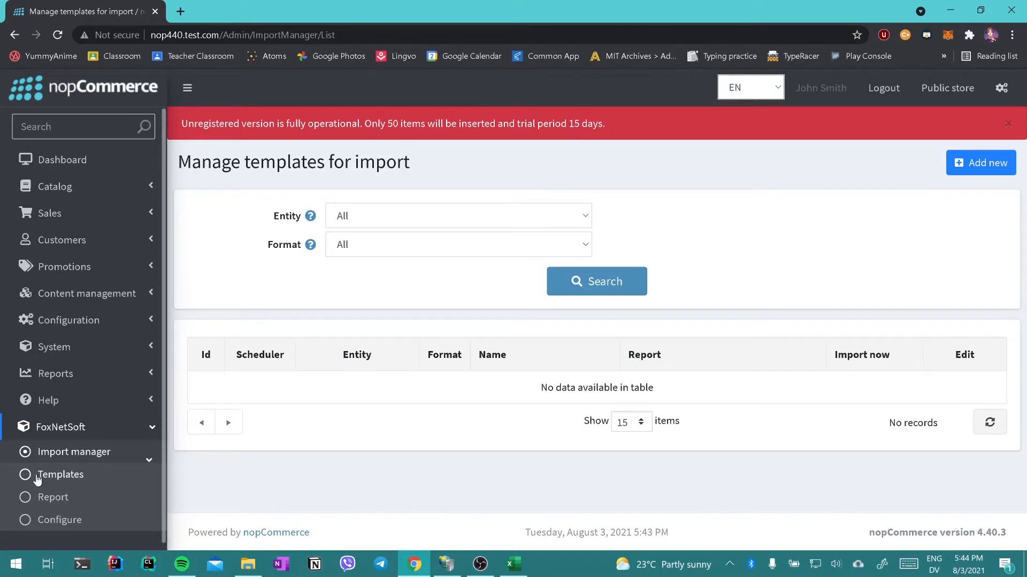
pyautogui.click(989, 162)
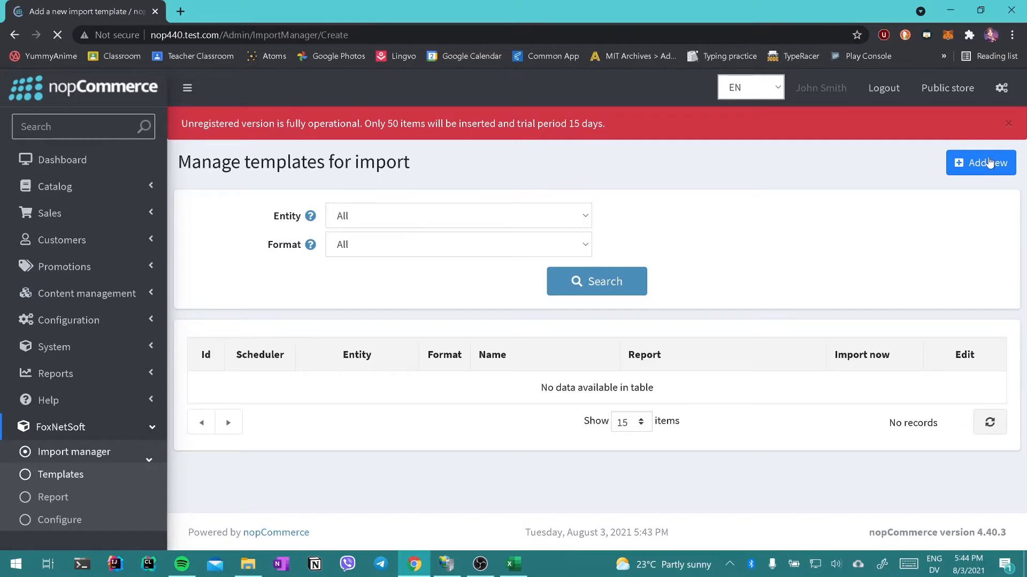
# - Set the template's entity to Specification Attribute and its entity key to Name
pyautogui.click(583, 268)
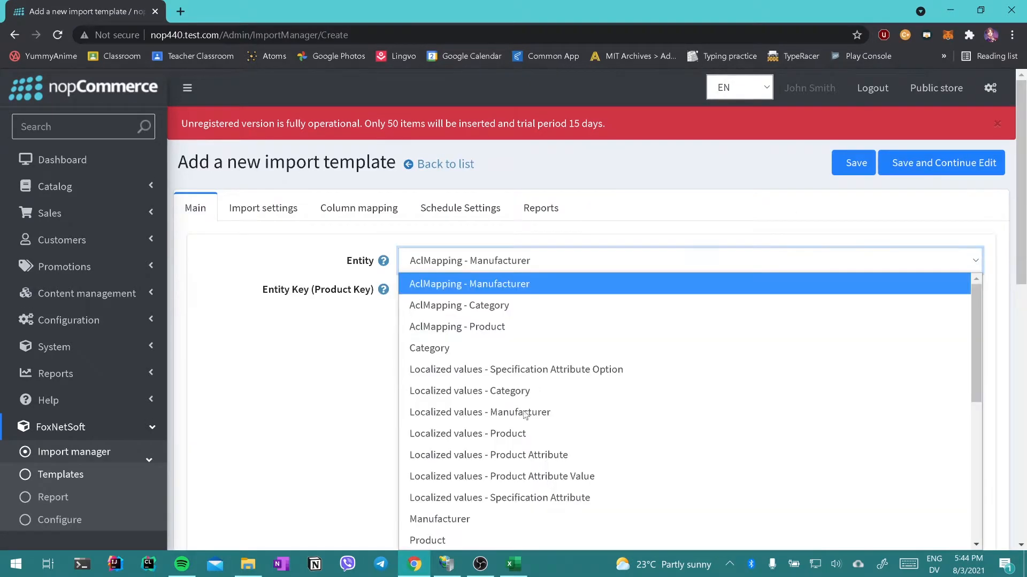
pyautogui.scroll(-6, 525, 415)
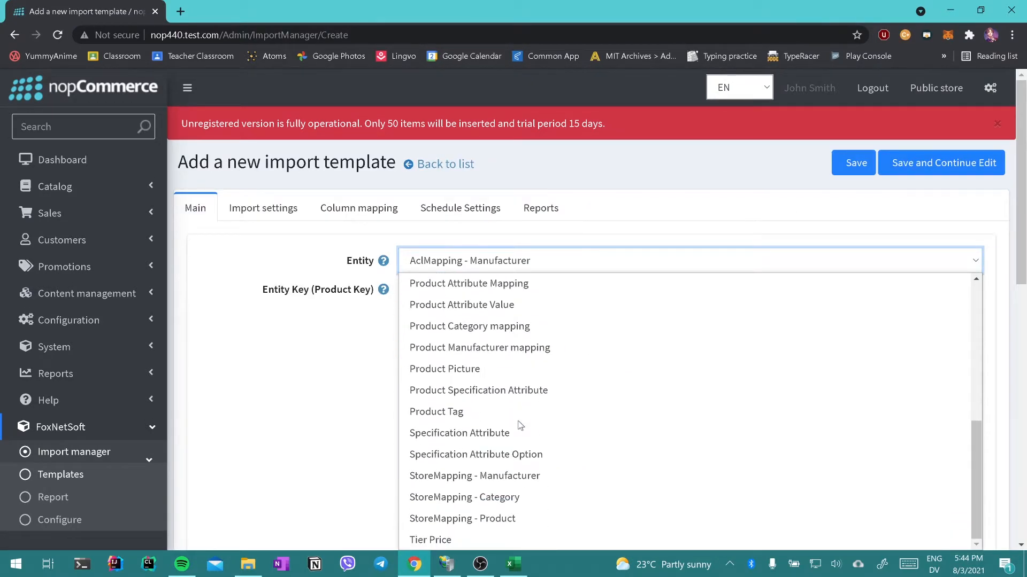
pyautogui.click(460, 433)
pyautogui.click(434, 296)
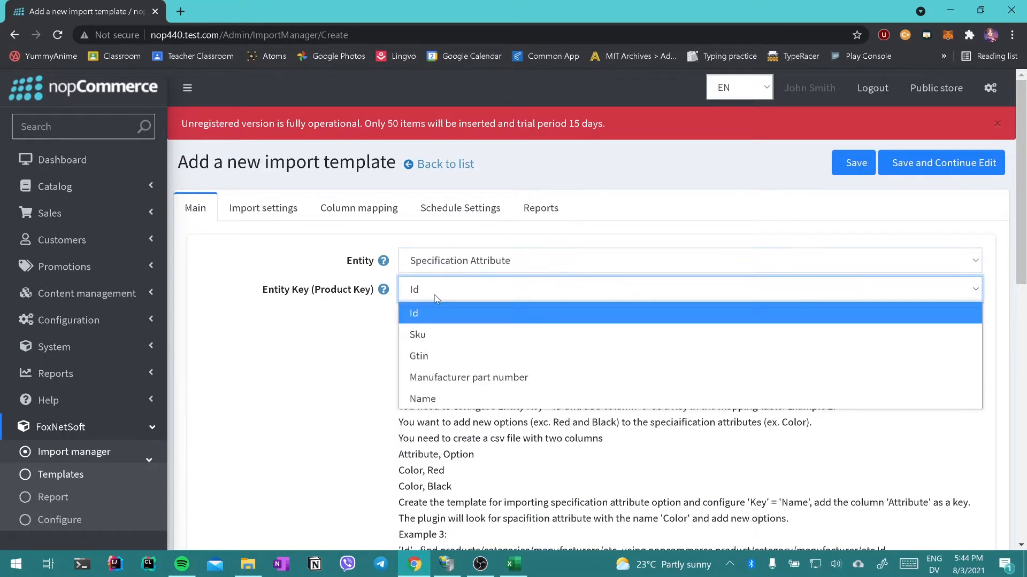
pyautogui.click(457, 399)
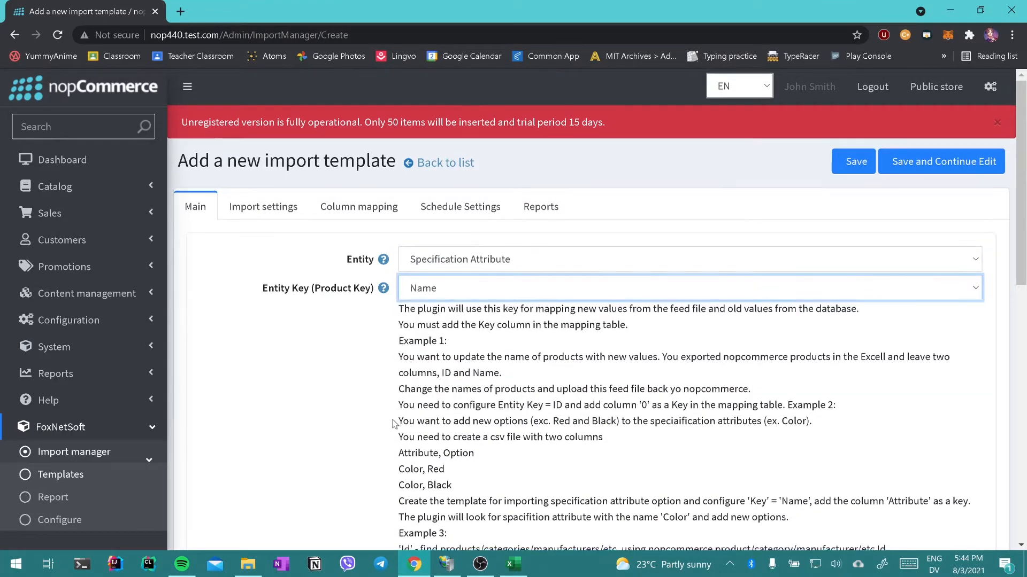
# - Name the template "Specification Attribute" and enter the full path to specification import.csv in the nop folder as its file folder path
pyautogui.scroll(-5, 392, 420)
pyautogui.scroll(-1, 394, 424)
pyautogui.click(466, 440)
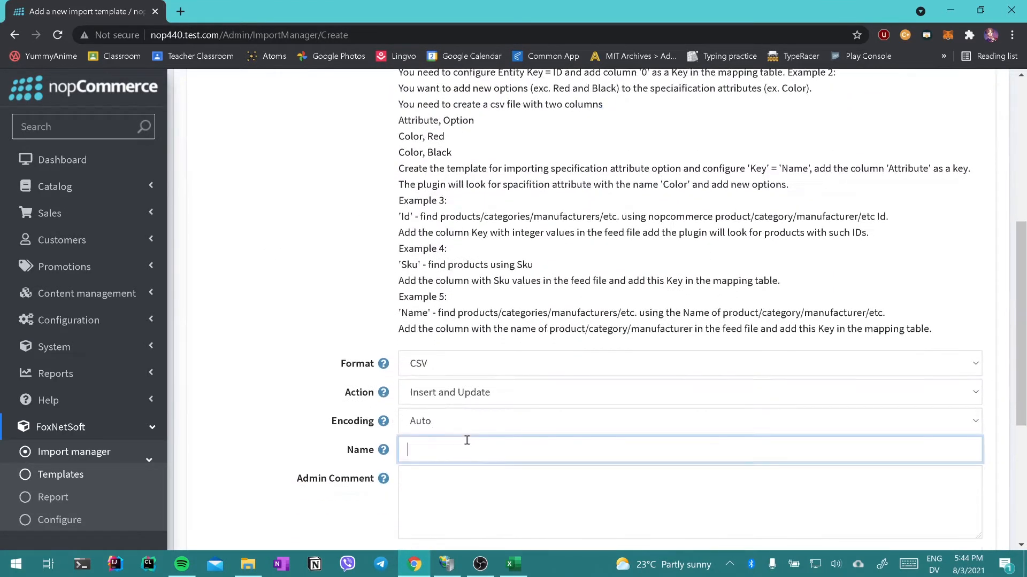
pyautogui.write('Specification Attribue')
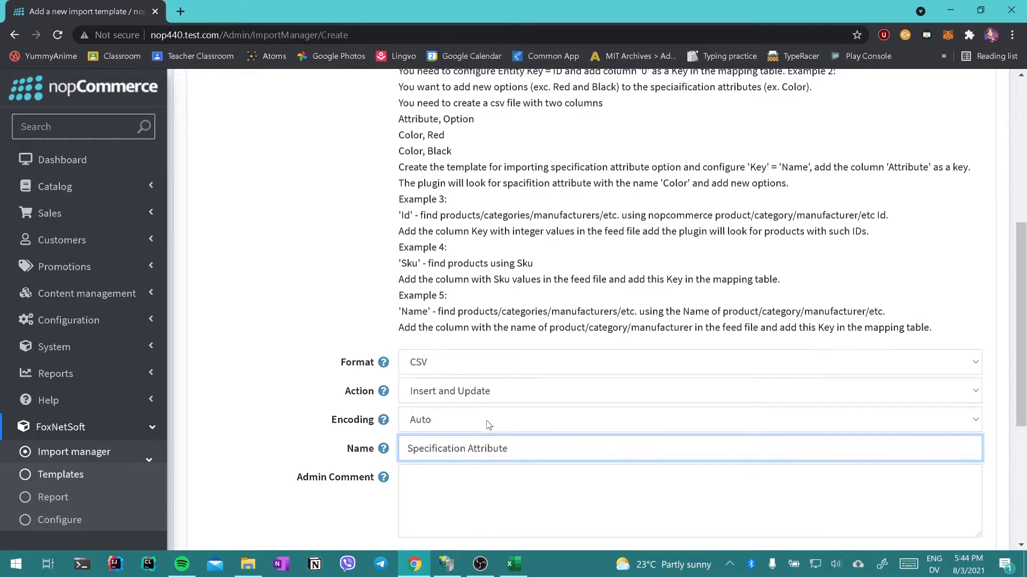
pyautogui.scroll(-5, 486, 421)
pyautogui.click(440, 351)
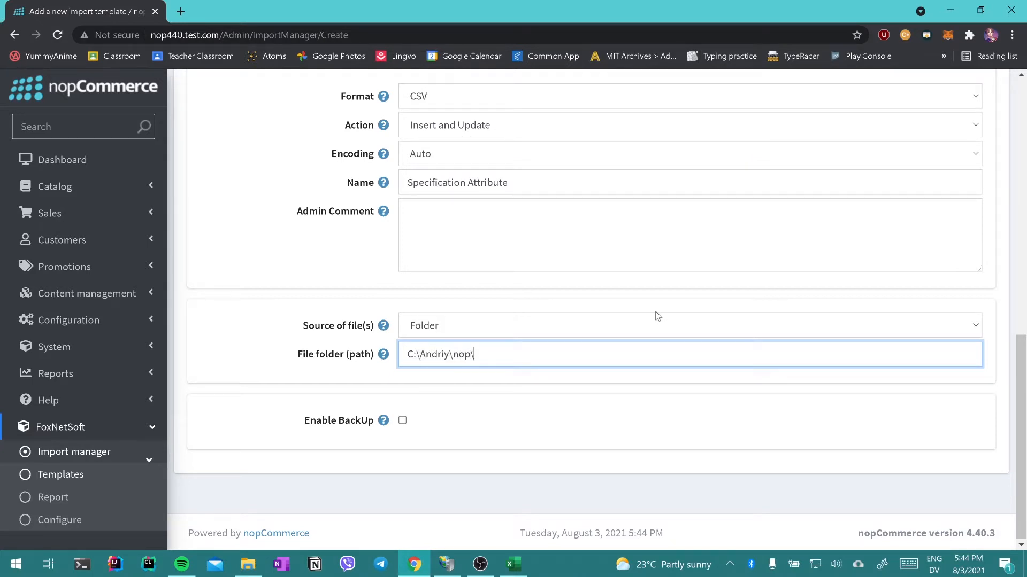
pyautogui.write('ification import.csv')
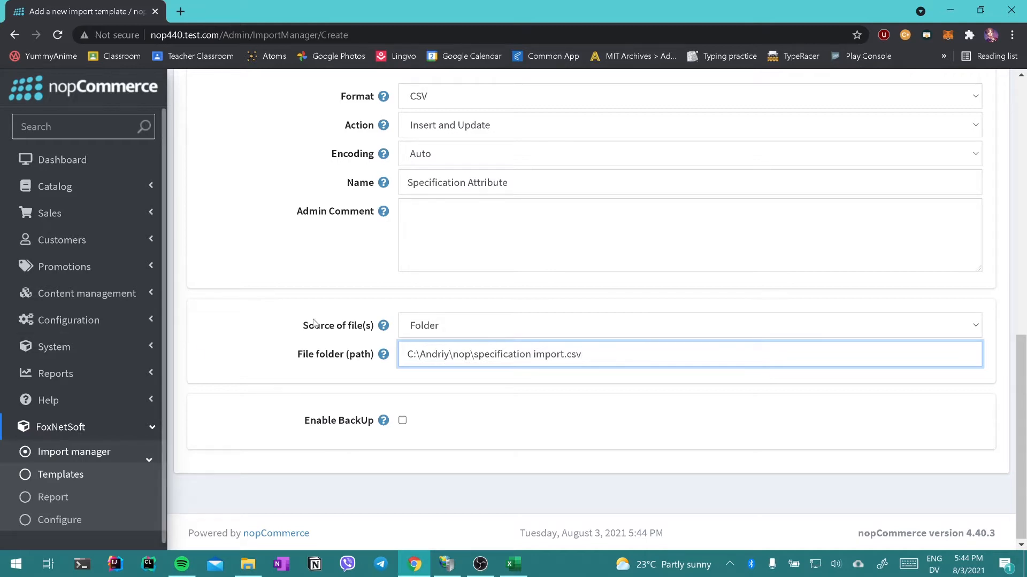
# - Examine the available options for the source of files, keeping Folder as the source
pyautogui.moveTo(314, 324); pyautogui.dragTo(336, 329)
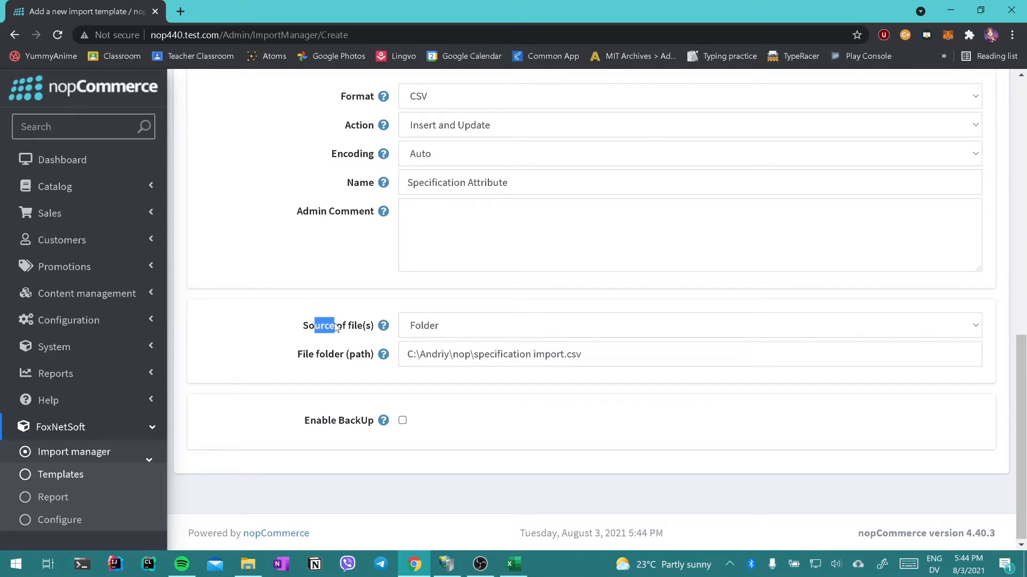
pyautogui.scroll(1, 337, 328)
pyautogui.scroll(-1, 336, 327)
pyautogui.click(474, 323)
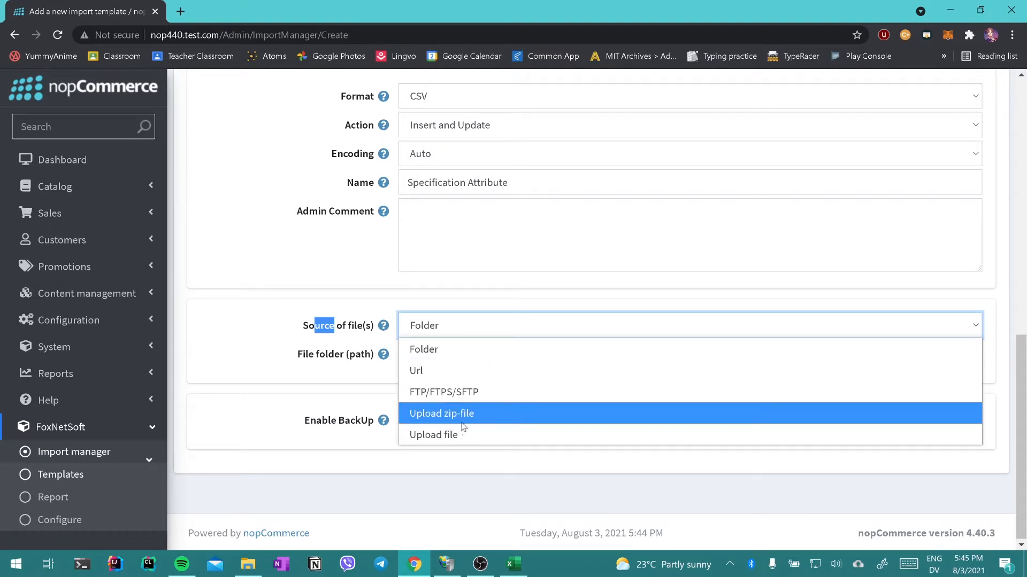
pyautogui.click(218, 252)
# - Save the new import template and continue editing it
pyautogui.scroll(3, 476, 338)
pyautogui.scroll(8, 481, 344)
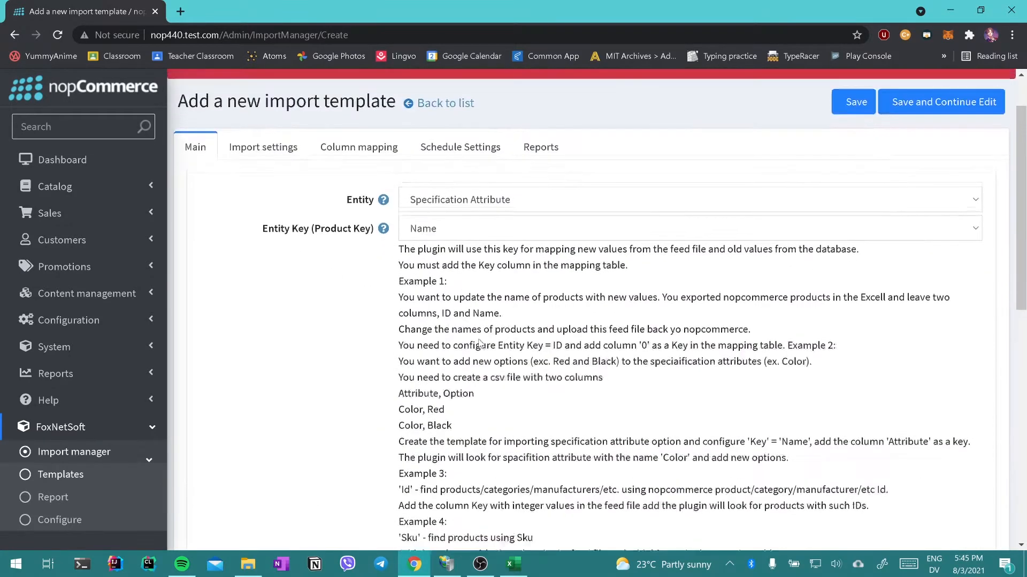
pyautogui.click(955, 168)
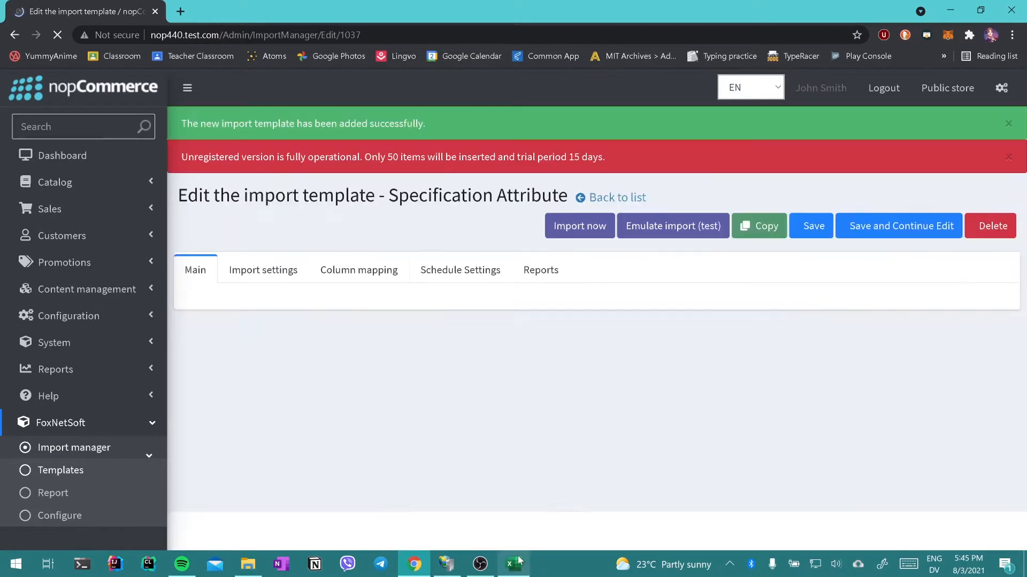
# - Switch to Excel and examine the Key and Name columns of specification import.csv
pyautogui.click(514, 564)
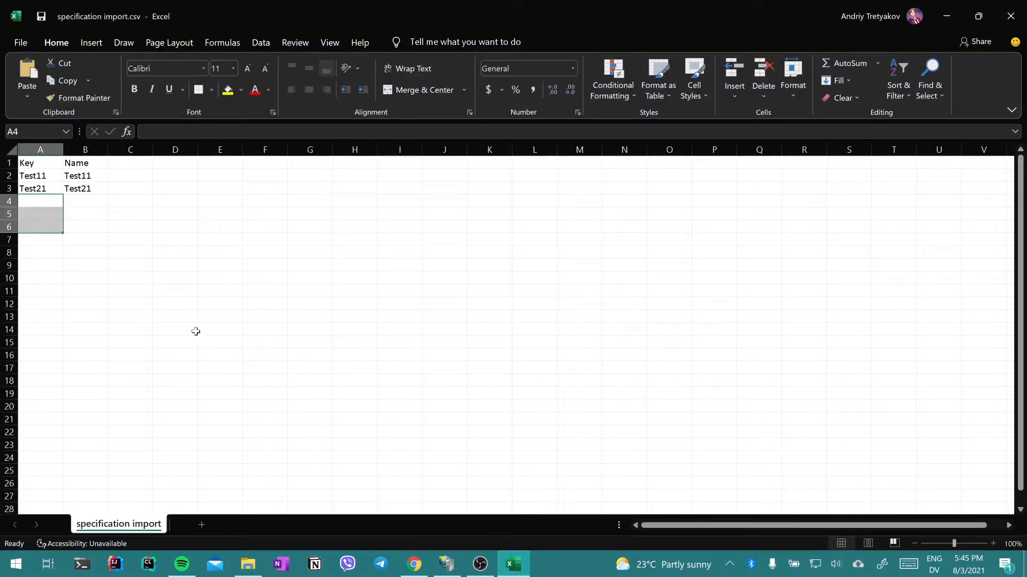
pyautogui.click(38, 181)
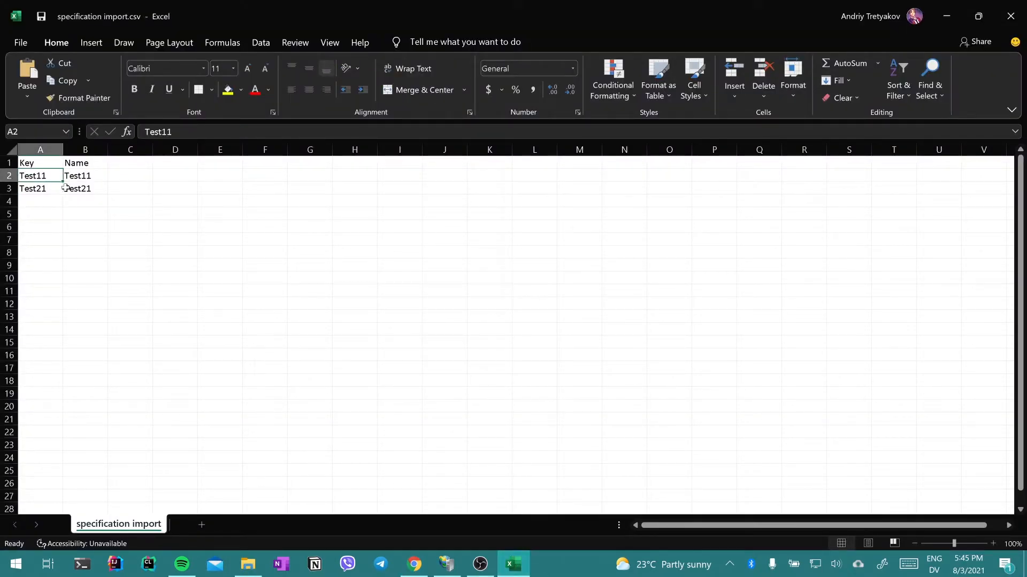
pyautogui.click(65, 187)
pyautogui.keyDown('ctrl'); pyautogui.scroll(5, 42, 220); pyautogui.keyUp('ctrl')
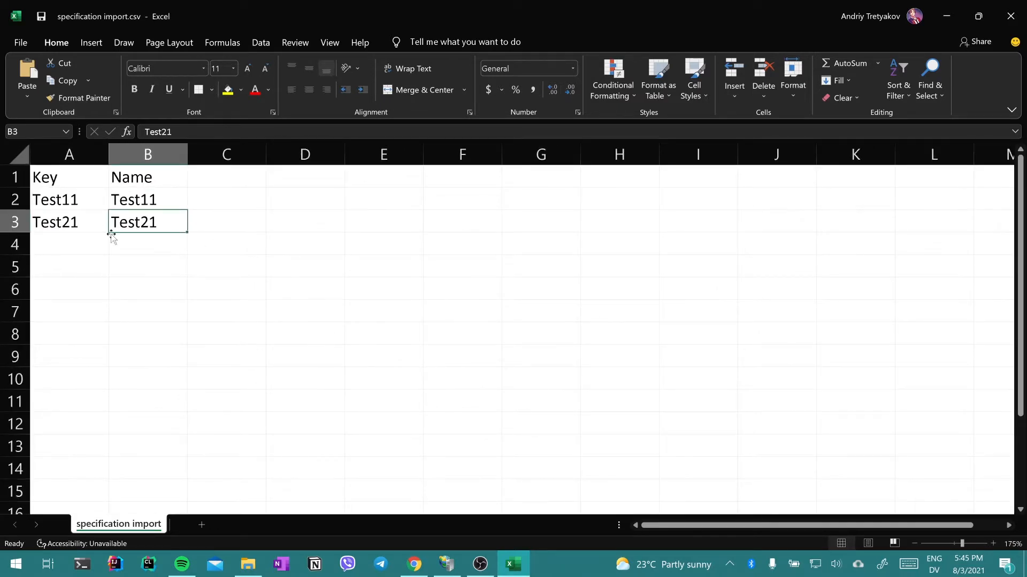
pyautogui.moveTo(40, 199); pyautogui.dragTo(51, 222)
pyautogui.click(146, 203)
pyautogui.moveTo(146, 203); pyautogui.dragTo(146, 223)
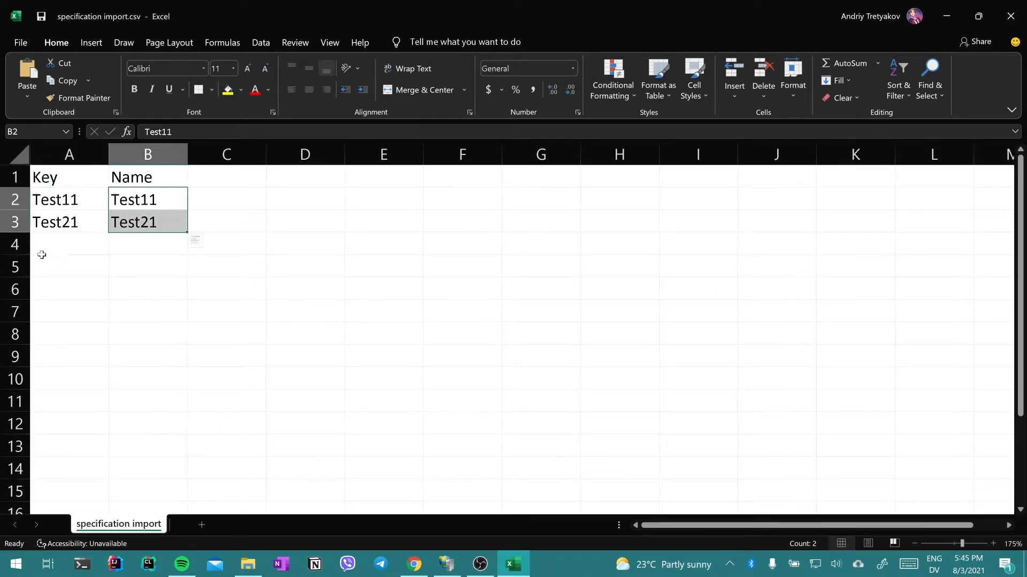
pyautogui.click(183, 274)
pyautogui.moveTo(84, 199); pyautogui.dragTo(132, 199)
pyautogui.click(66, 200)
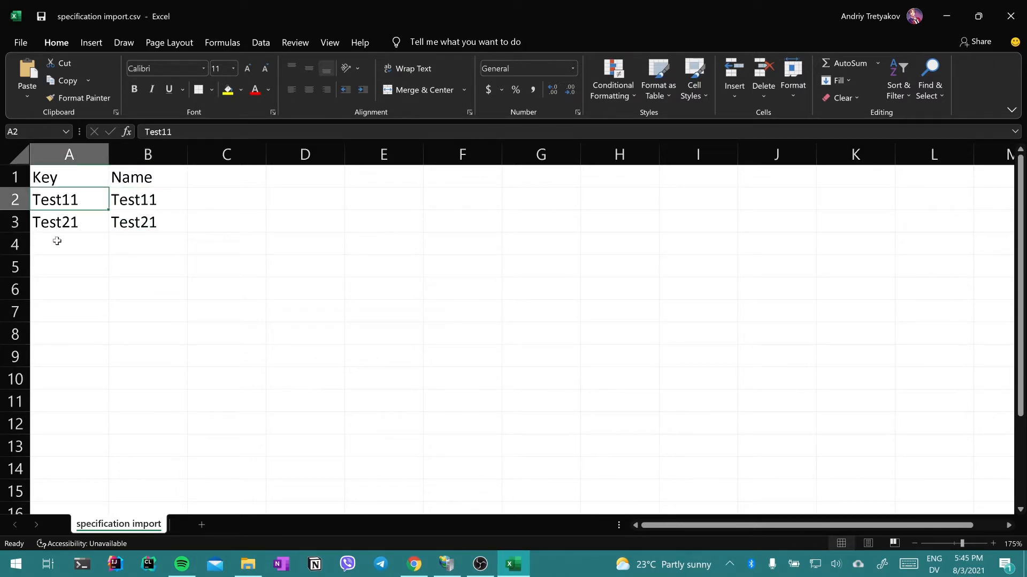
# - Back in nopCommerce, add a column mapping record from source Key to destination Key (Specification Id)
pyautogui.click(406, 570)
pyautogui.click(381, 272)
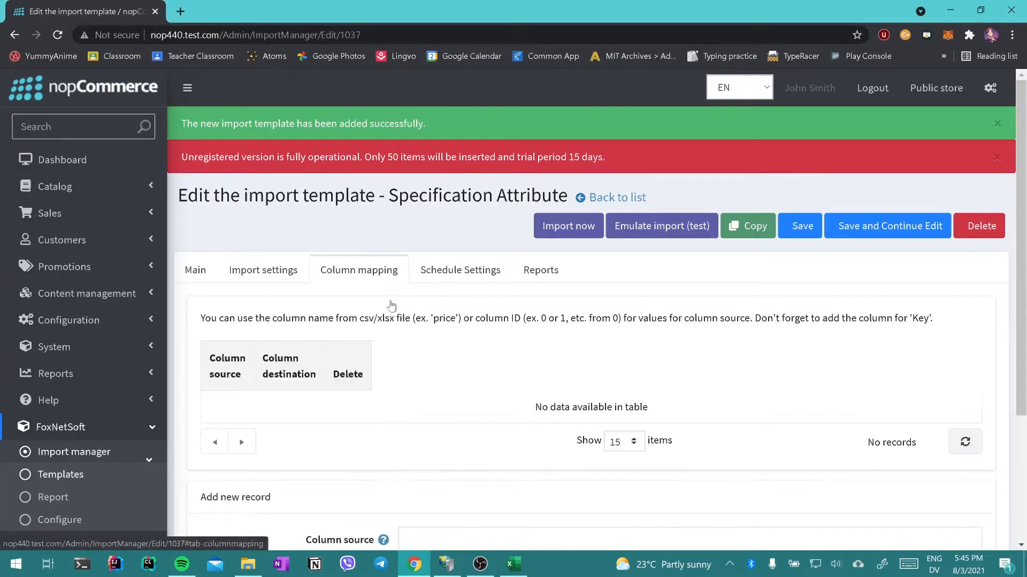
pyautogui.scroll(-3, 406, 455)
pyautogui.click(426, 368)
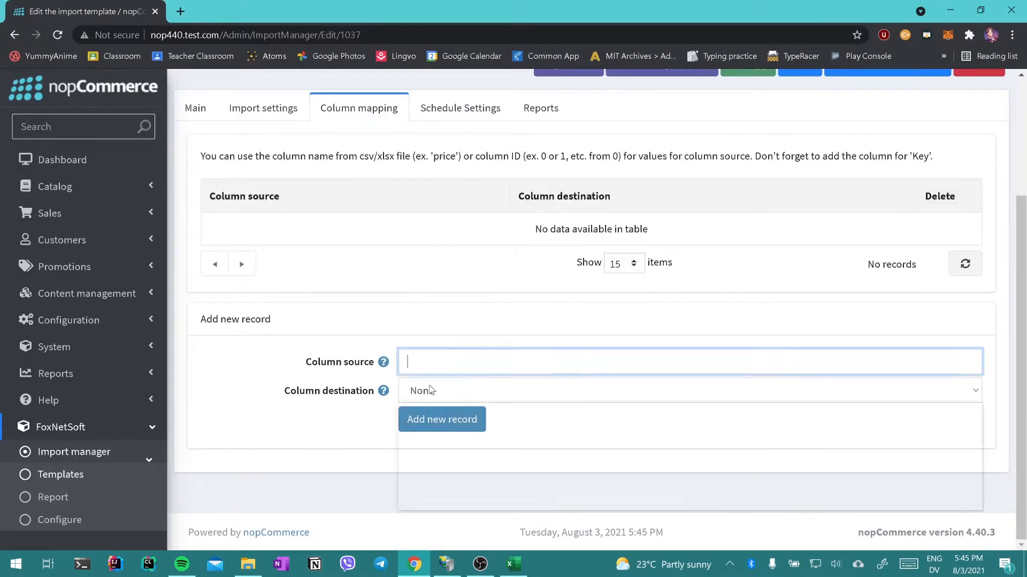
pyautogui.click(431, 390)
pyautogui.click(449, 433)
pyautogui.click(461, 362)
pyautogui.write('Key')
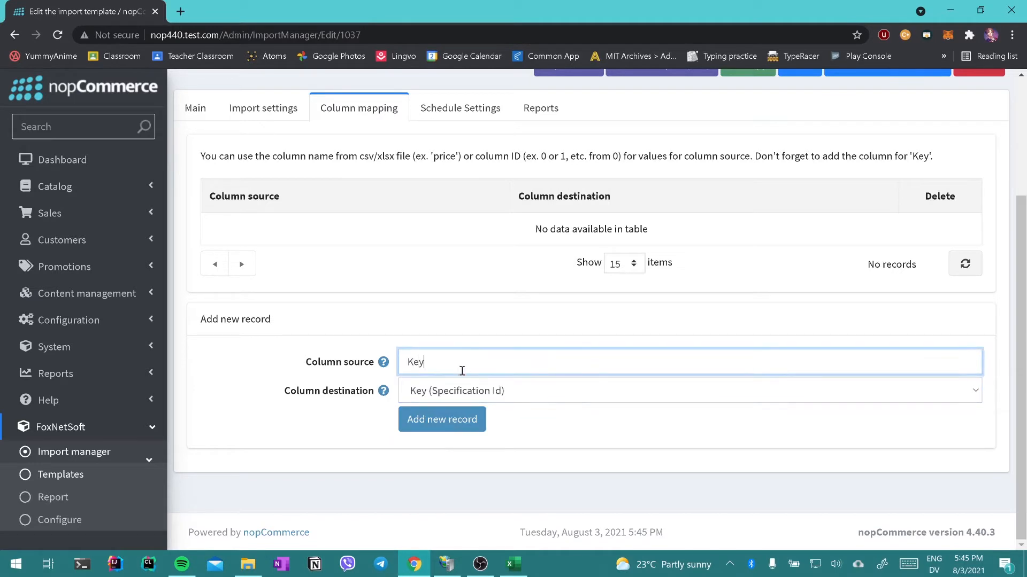
pyautogui.click(452, 420)
# - Add a column mapping record from source Name to destination Name and save the import template
pyautogui.click(459, 394)
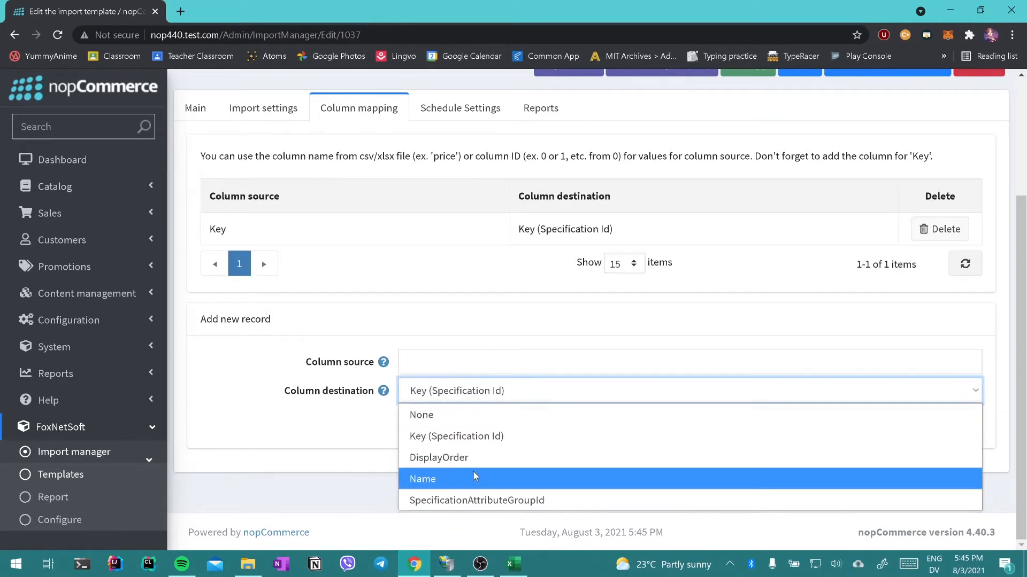
pyautogui.click(474, 477)
pyautogui.click(470, 364)
pyautogui.write('Na')
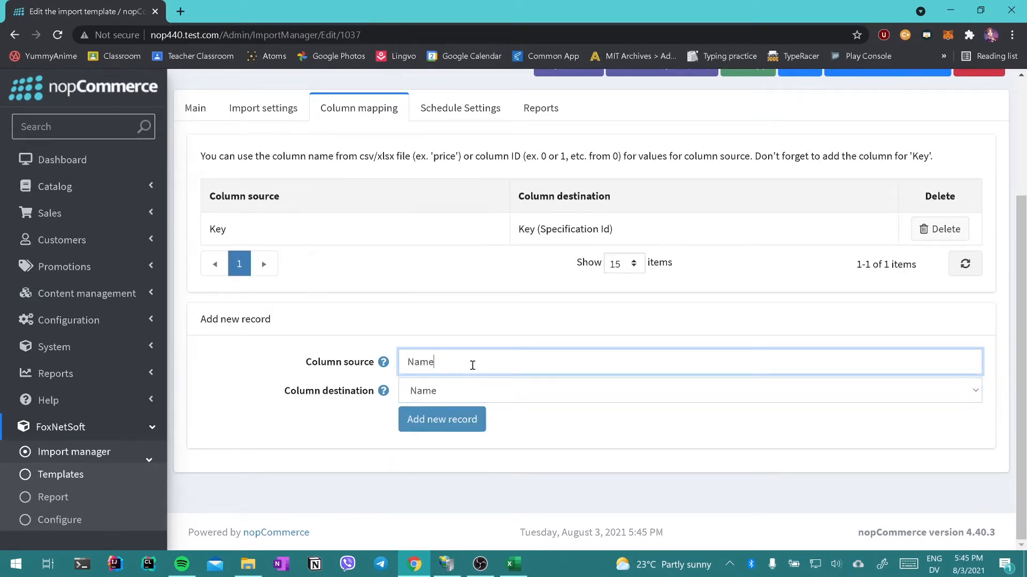
pyautogui.write('me')
pyautogui.click(473, 409)
pyautogui.scroll(3, 886, 420)
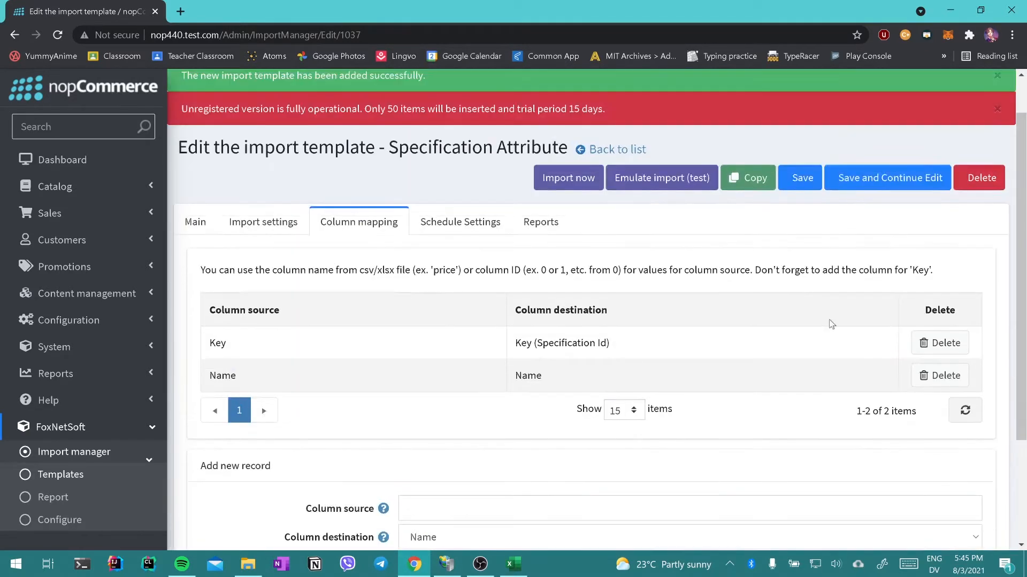
pyautogui.click(802, 226)
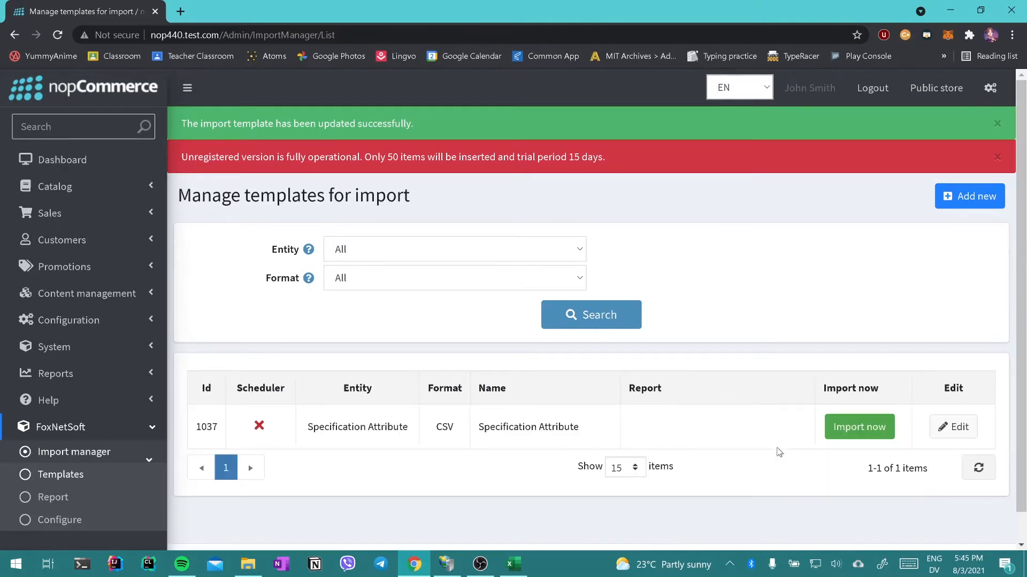
# - Close specification import.csv in Excel, then run the Specification Attribute import and check its report
pyautogui.scroll(-1, 779, 452)
pyautogui.click(516, 568)
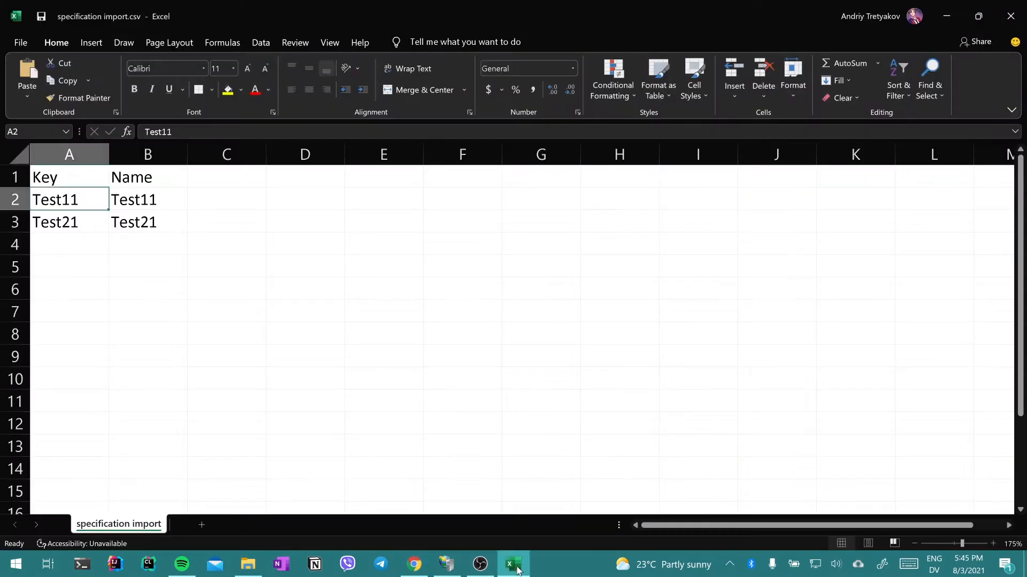
pyautogui.click(527, 283)
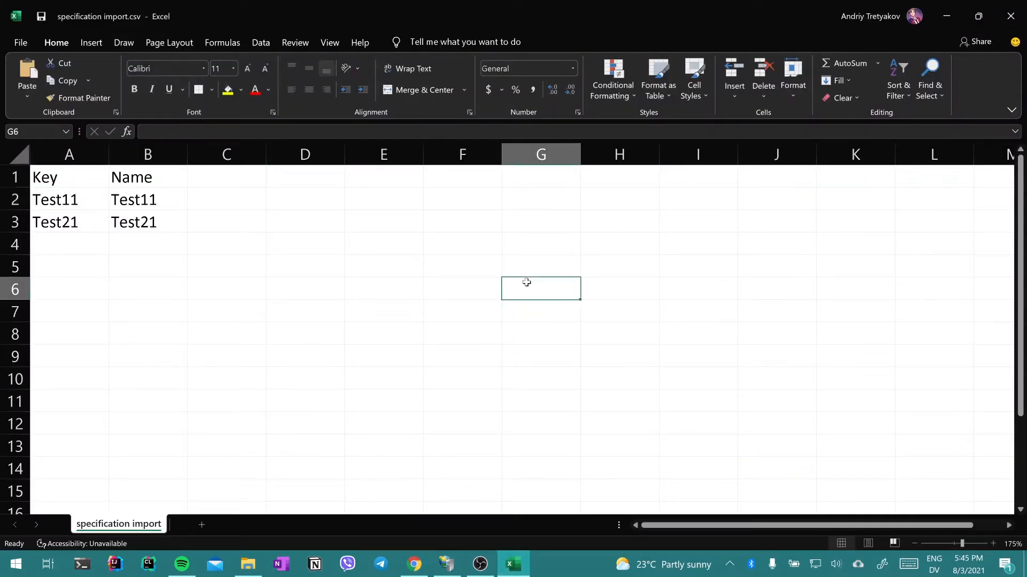
pyautogui.click(1011, 16)
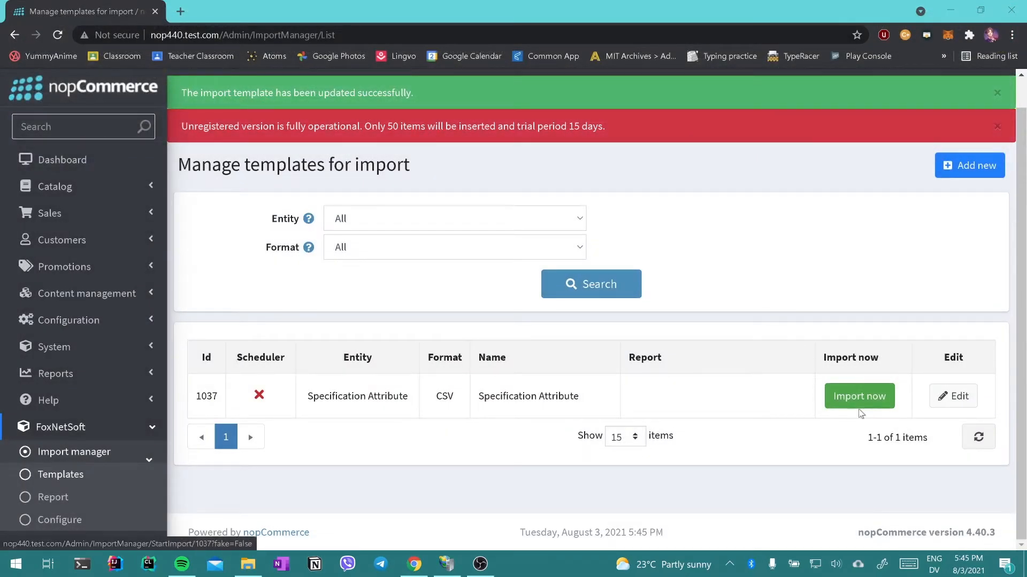
pyautogui.click(859, 407)
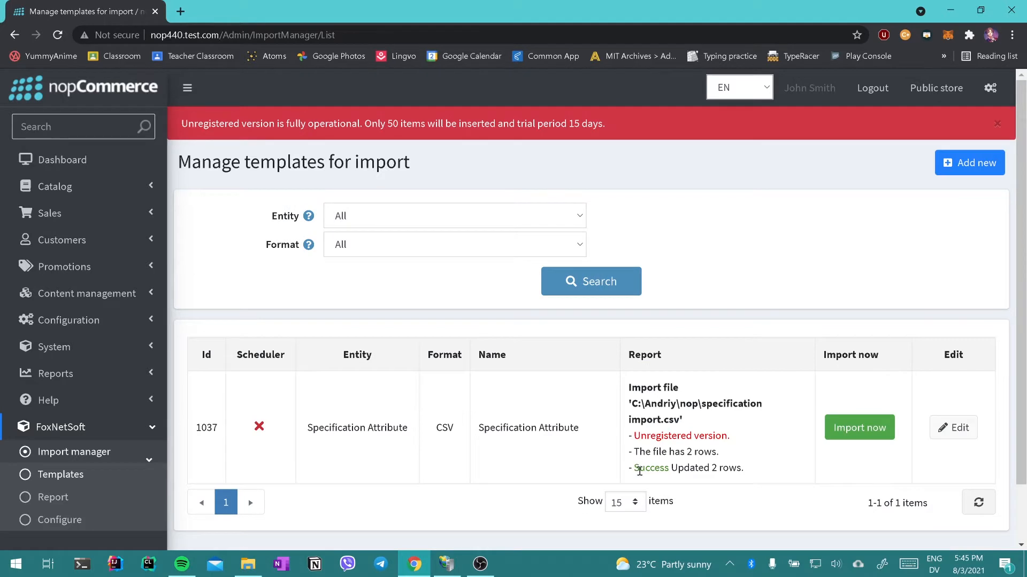
pyautogui.moveTo(639, 472); pyautogui.dragTo(744, 470)
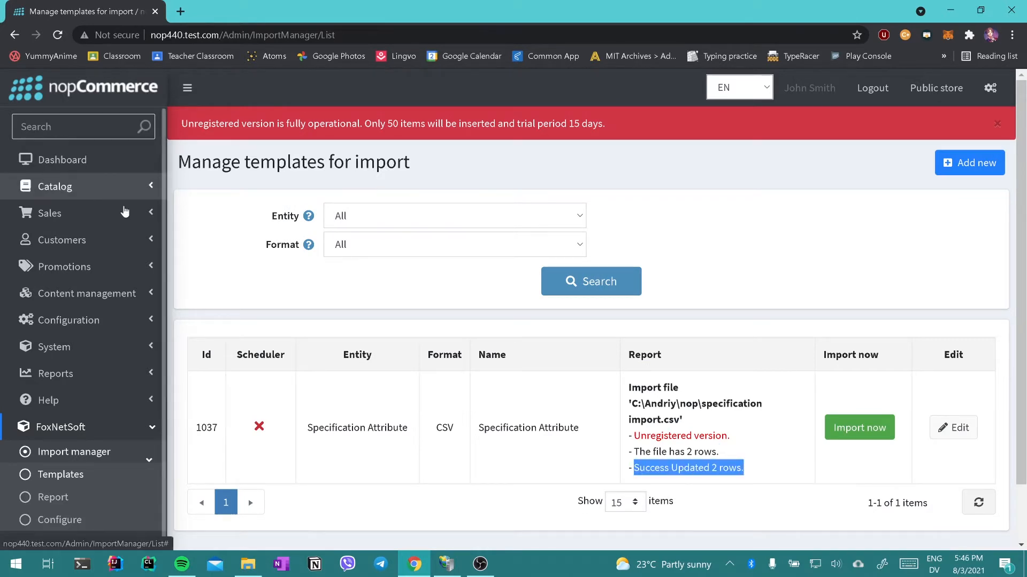
# - Open the catalog's specification attributes list in a new browser tab
pyautogui.click(155, 194)
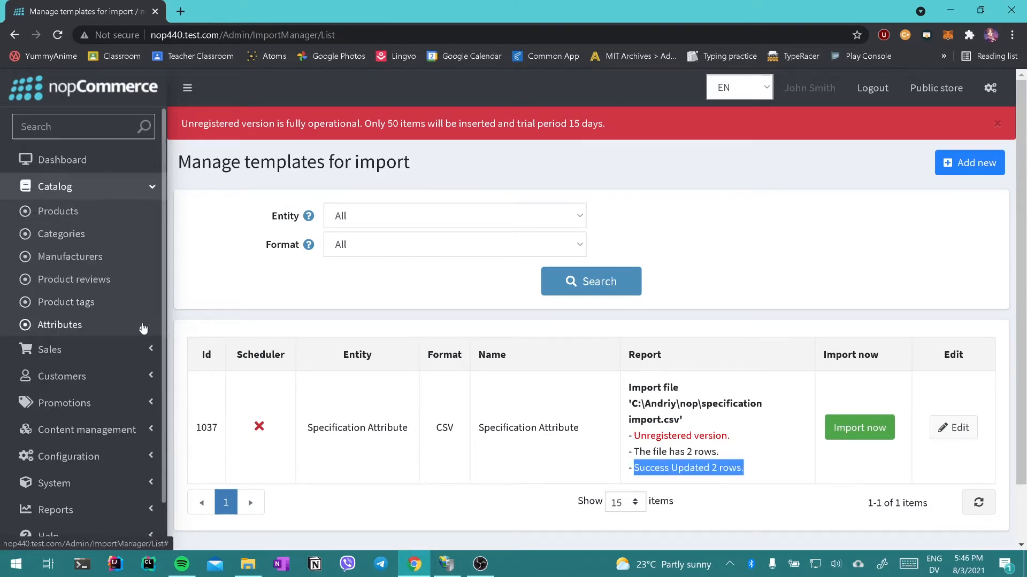
pyautogui.click(142, 327)
pyautogui.middleClick(96, 376)
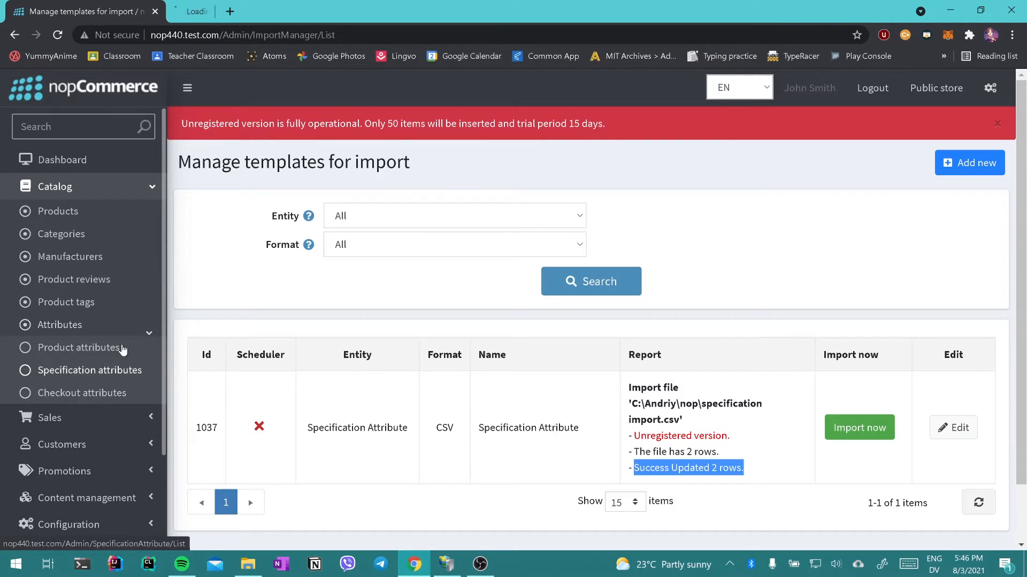
# - In the specification attributes list, expand the Default group and check the imported Test11 and Test21 attributes and their display order
pyautogui.click(225, 11)
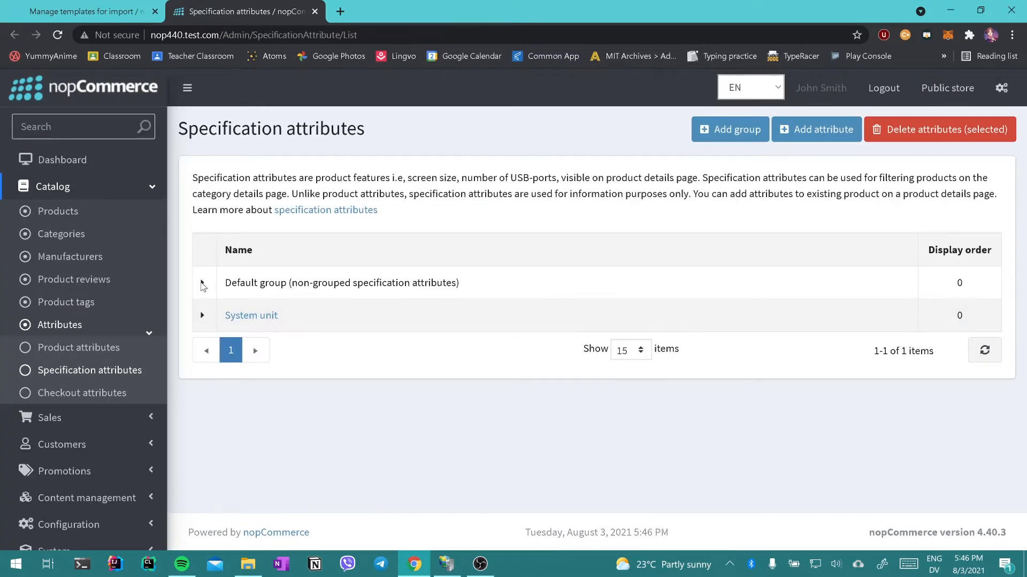
pyautogui.click(202, 282)
pyautogui.scroll(-1, 349, 356)
pyautogui.scroll(-1, 348, 356)
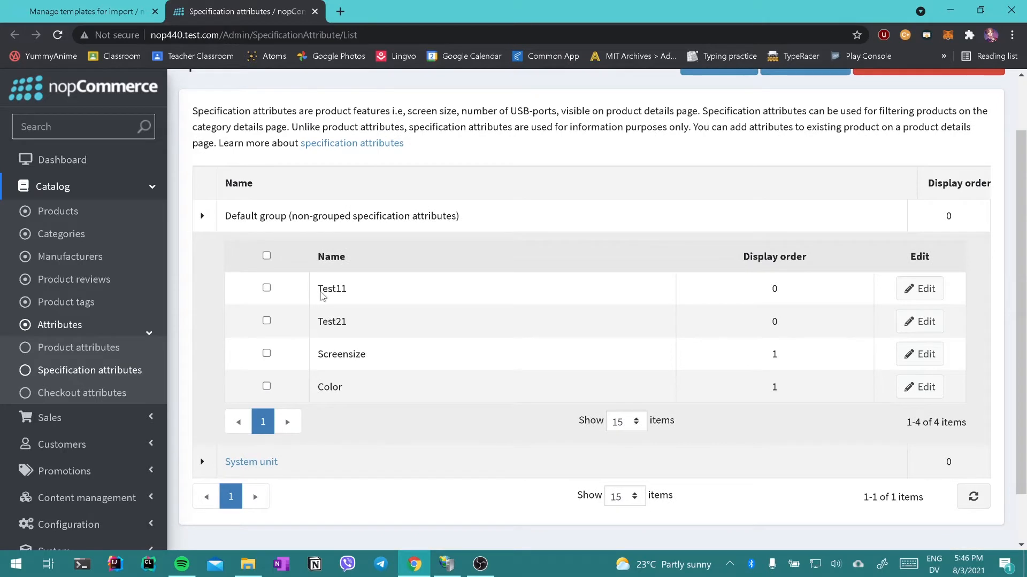
pyautogui.moveTo(315, 289); pyautogui.dragTo(382, 327)
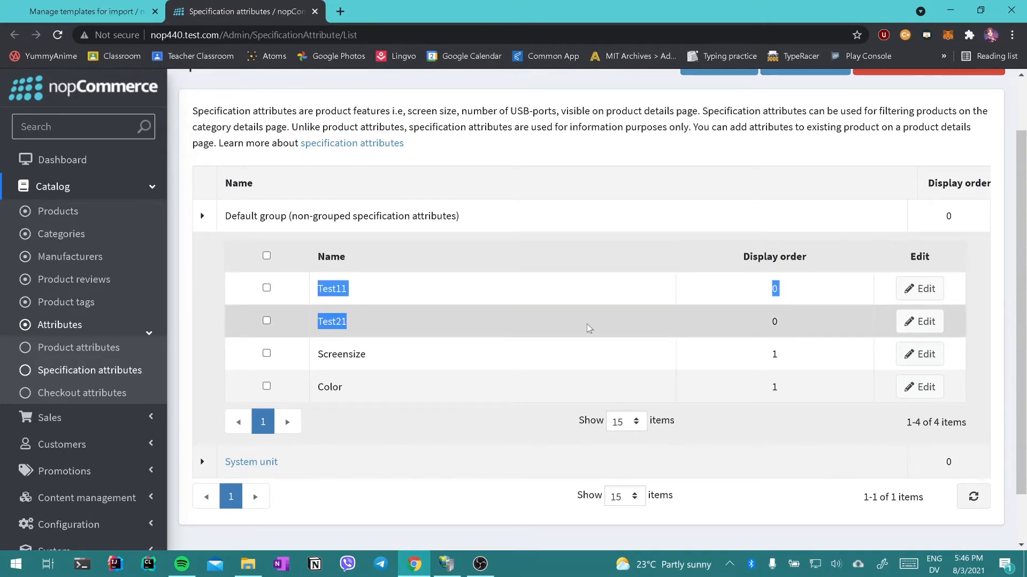
pyautogui.click(780, 330)
pyautogui.moveTo(779, 330); pyautogui.dragTo(315, 289)
pyautogui.moveTo(733, 259); pyautogui.dragTo(810, 265)
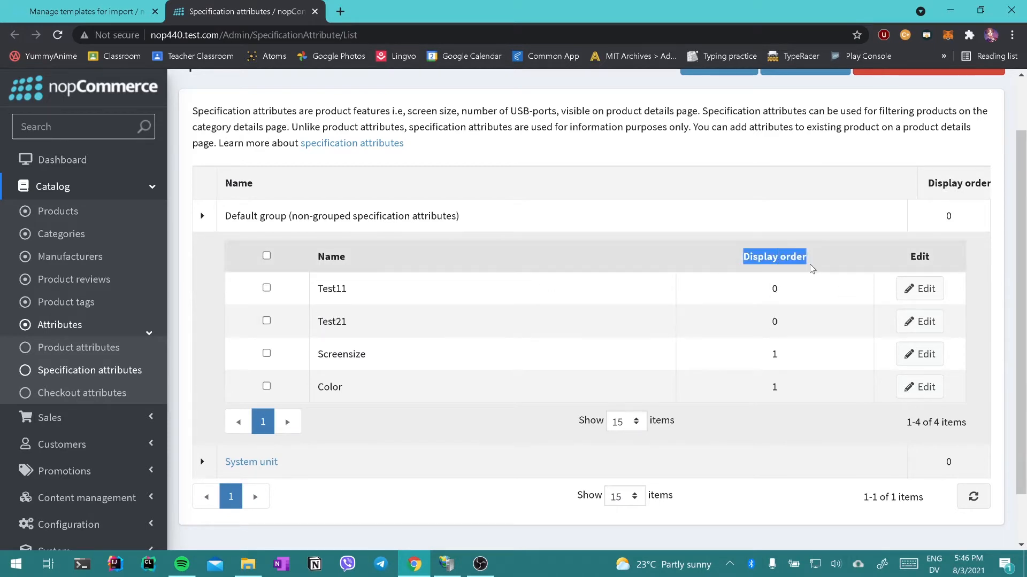
pyautogui.moveTo(745, 289); pyautogui.dragTo(780, 328)
pyautogui.click(781, 328)
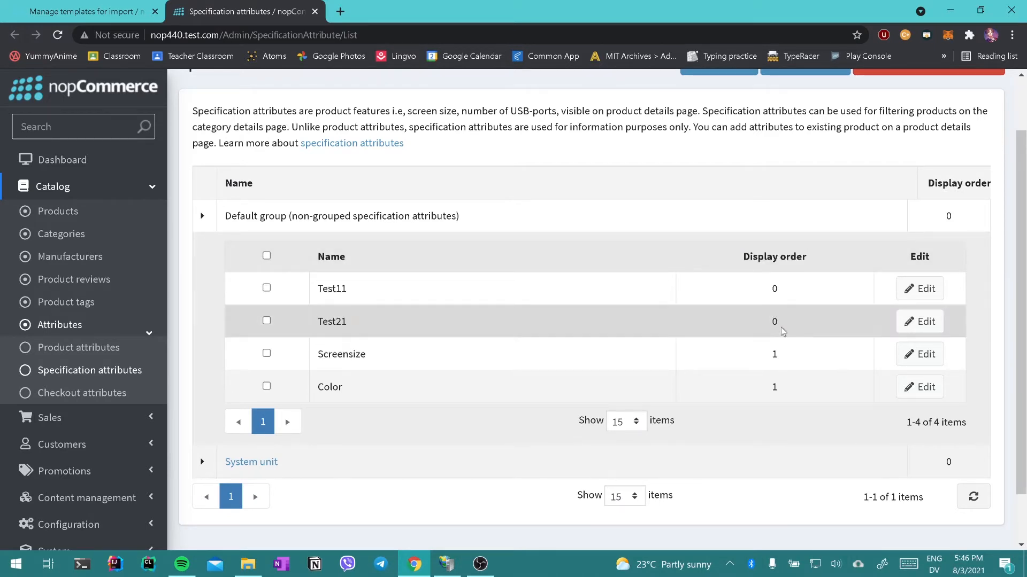
# - Delete the Test11 and Test21 specification attributes and expand the Default group again
pyautogui.scroll(2, 482, 332)
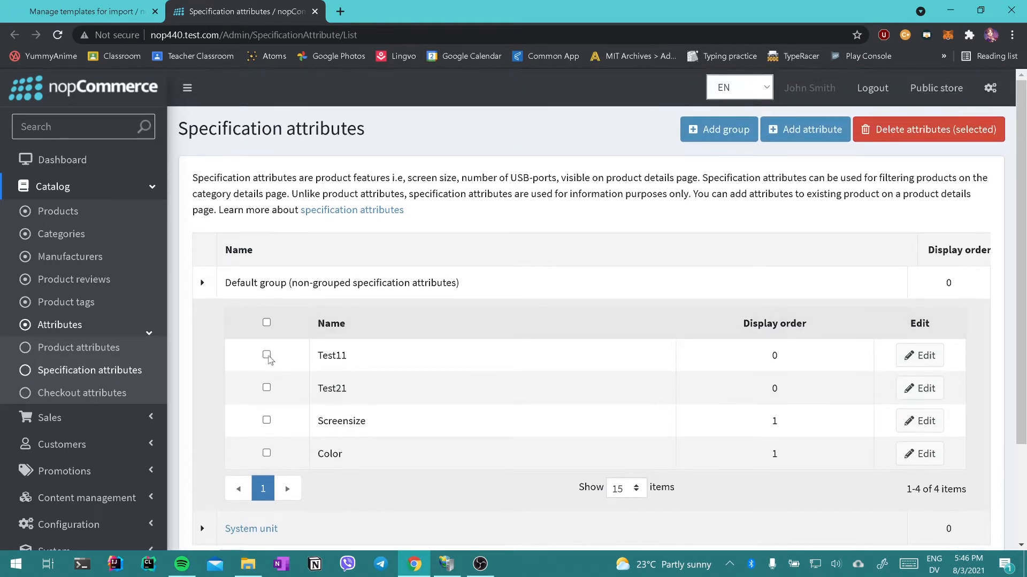
pyautogui.click(266, 388)
pyautogui.click(266, 356)
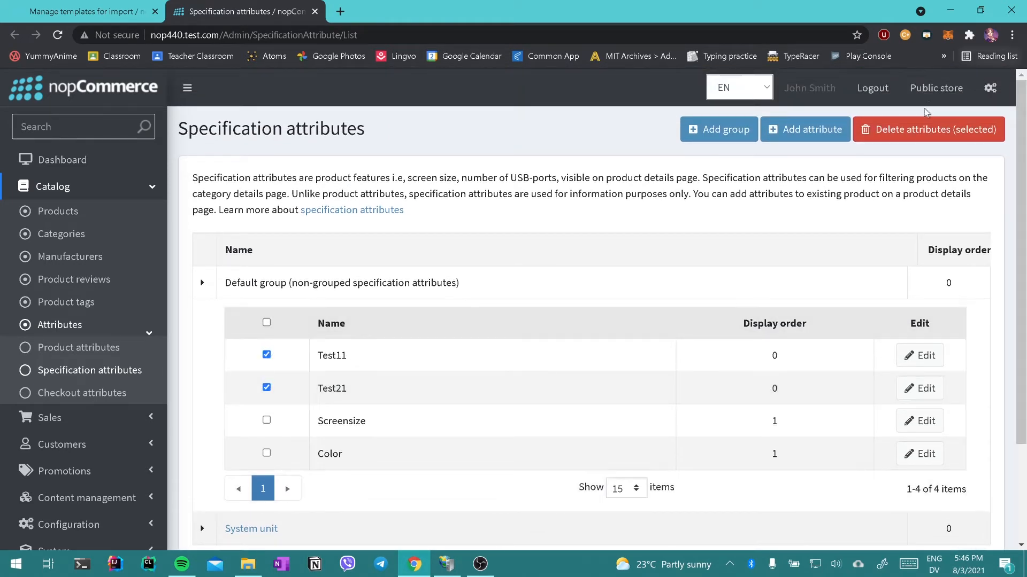
pyautogui.click(908, 134)
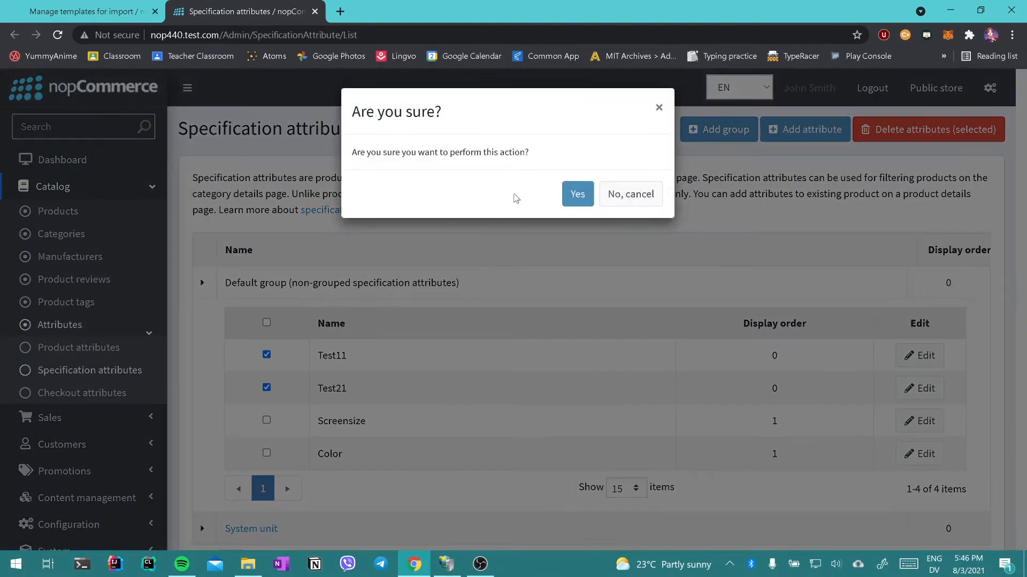
pyautogui.click(572, 196)
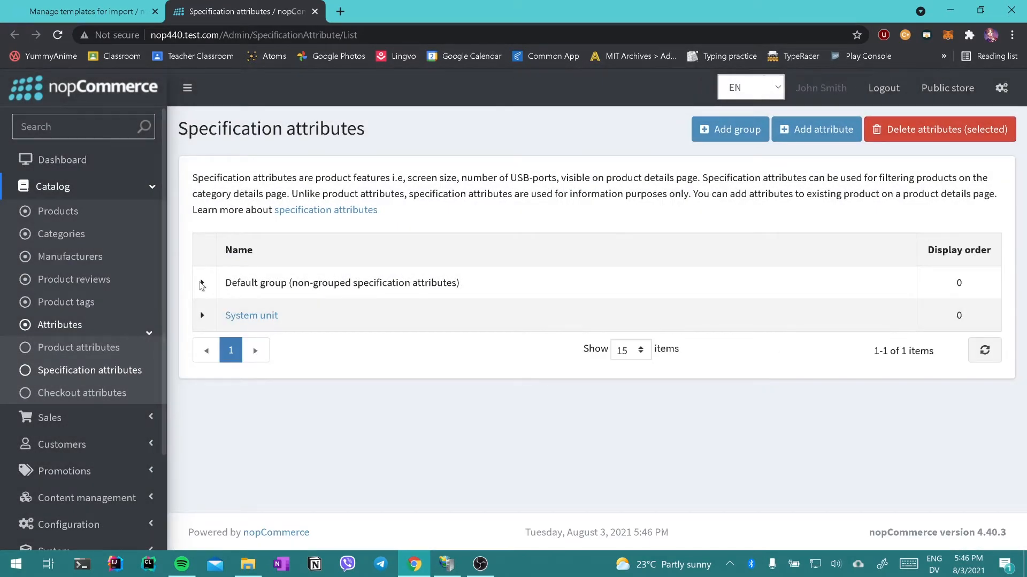
pyautogui.click(202, 282)
# - Start a new import template with entity Specification Attribute Option and entity key Name
pyautogui.click(85, 12)
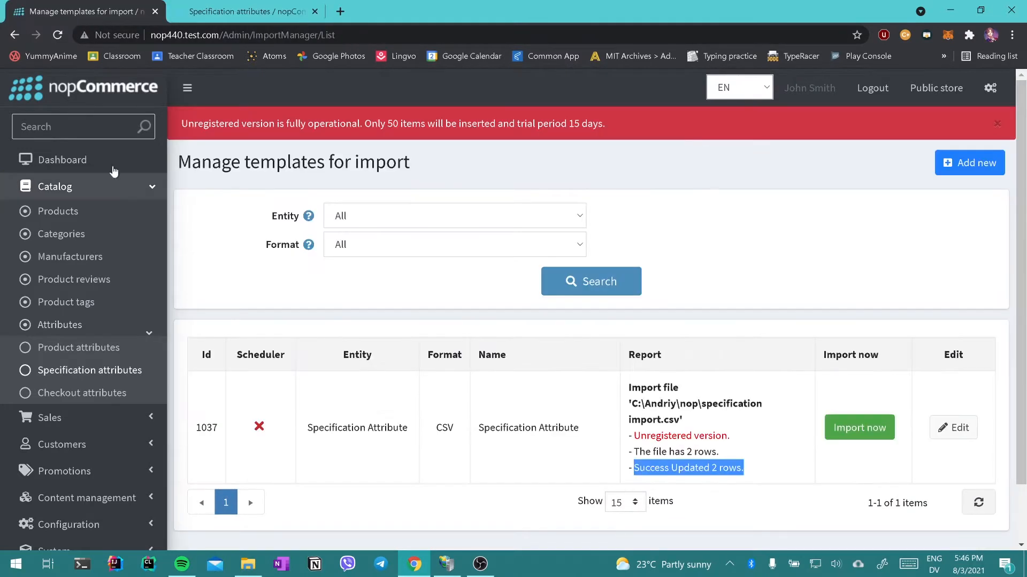
pyautogui.scroll(-2, 146, 342)
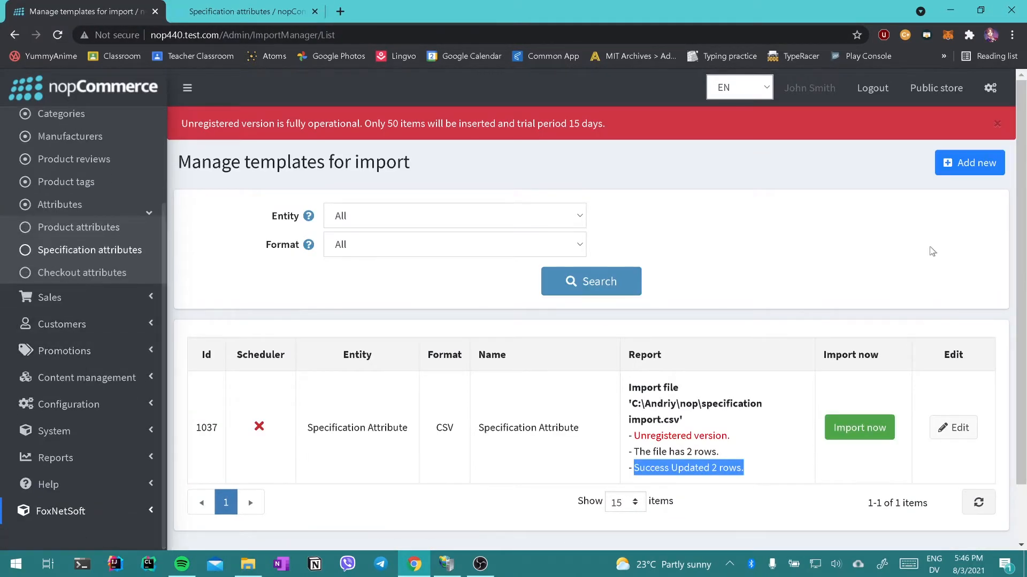
pyautogui.click(969, 161)
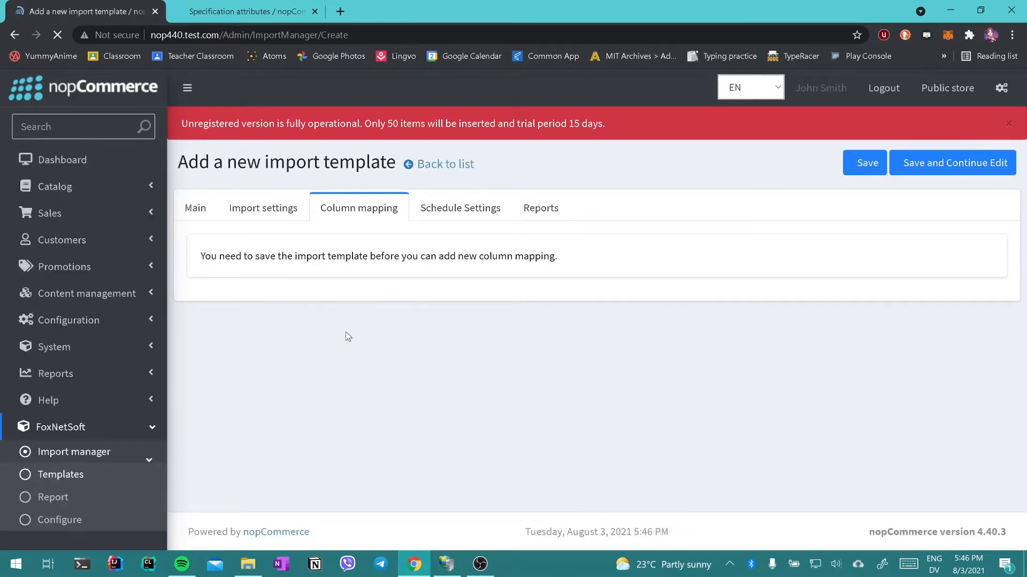
pyautogui.click(196, 208)
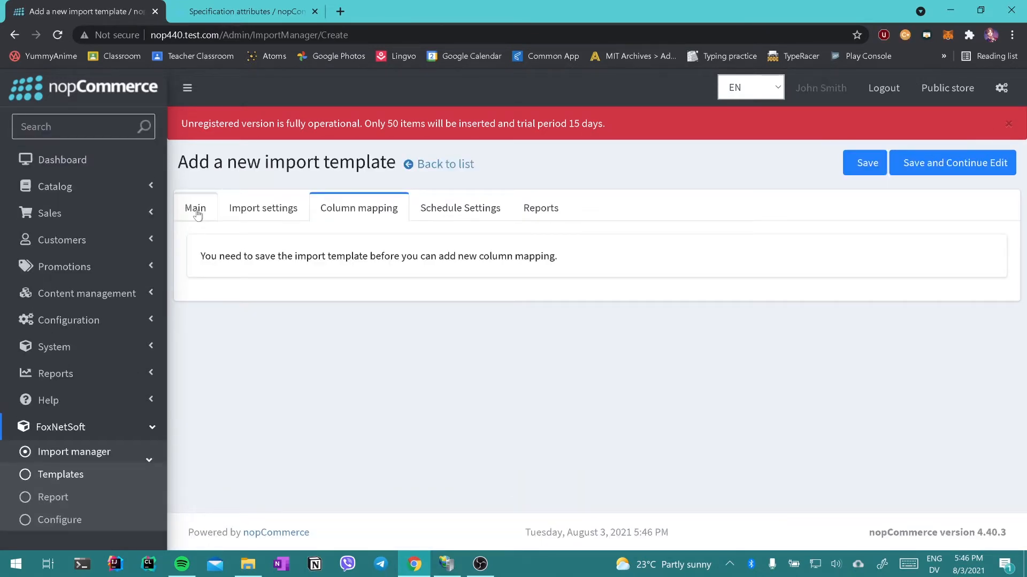
pyautogui.click(569, 272)
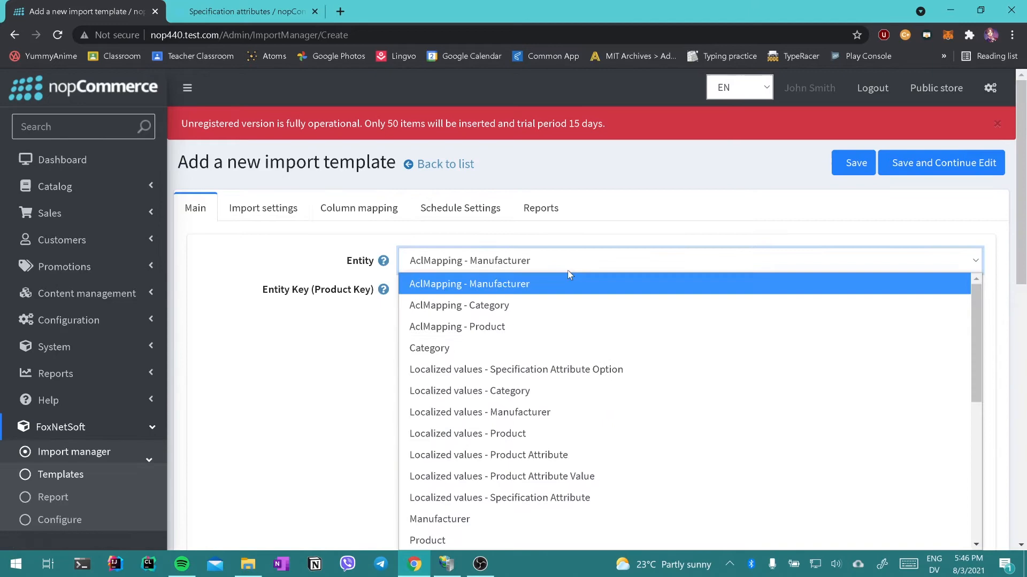
pyautogui.scroll(-6, 576, 451)
pyautogui.click(576, 452)
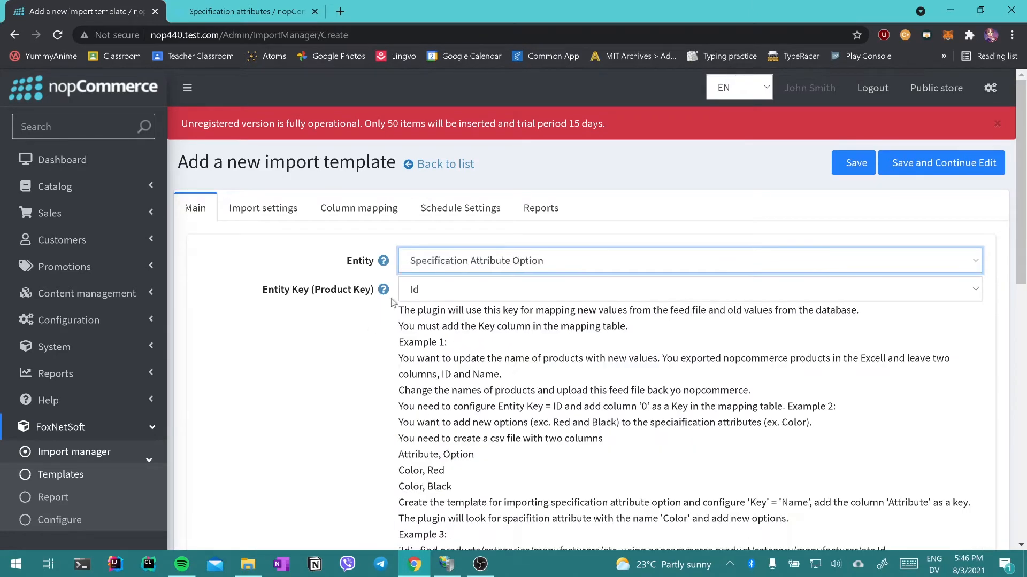
pyautogui.click(434, 293)
pyautogui.click(454, 399)
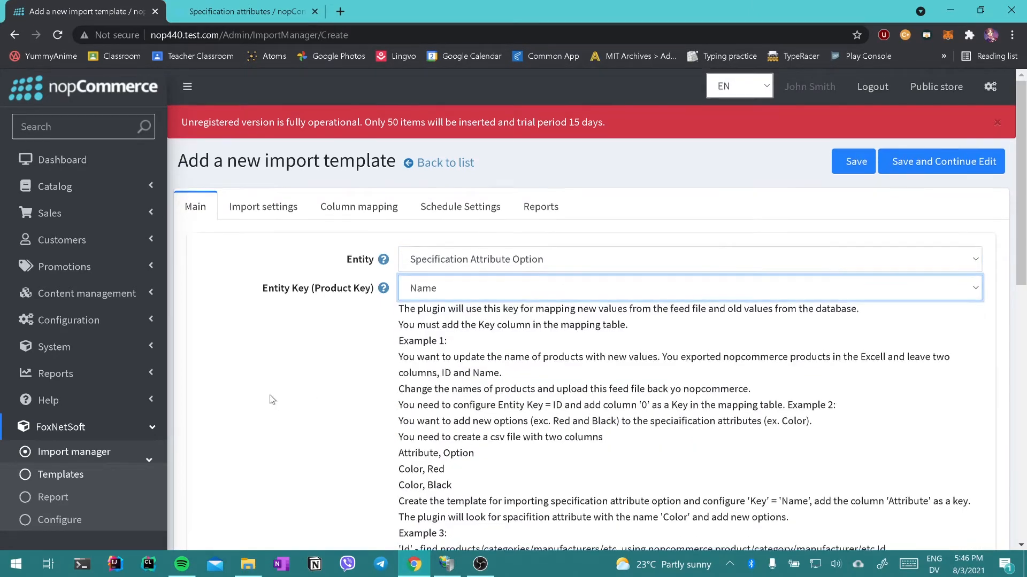
# - Name the import template "Specification Attribute Option Import"
pyautogui.scroll(-3, 270, 399)
pyautogui.scroll(-3, 270, 400)
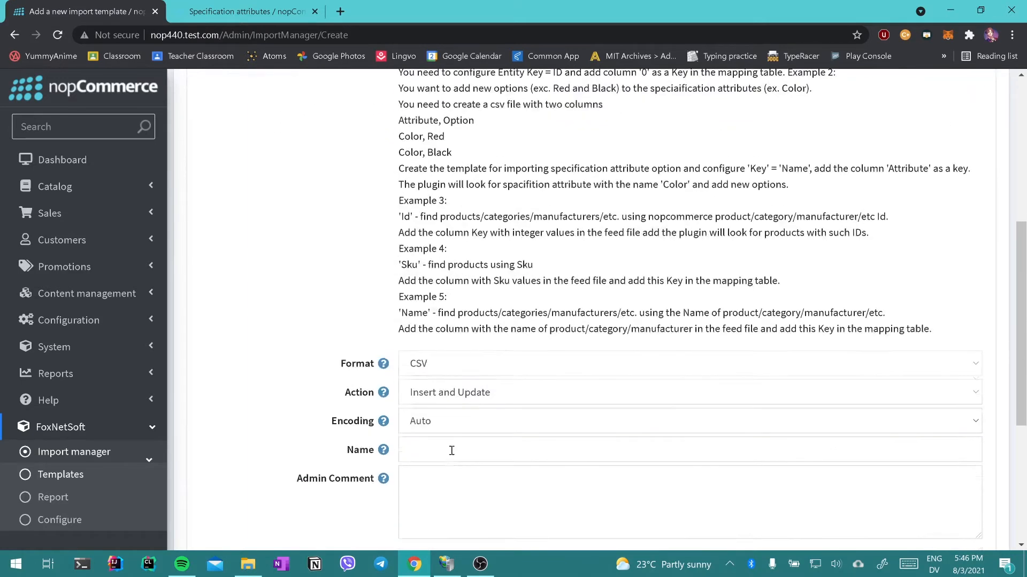
pyautogui.click(452, 450)
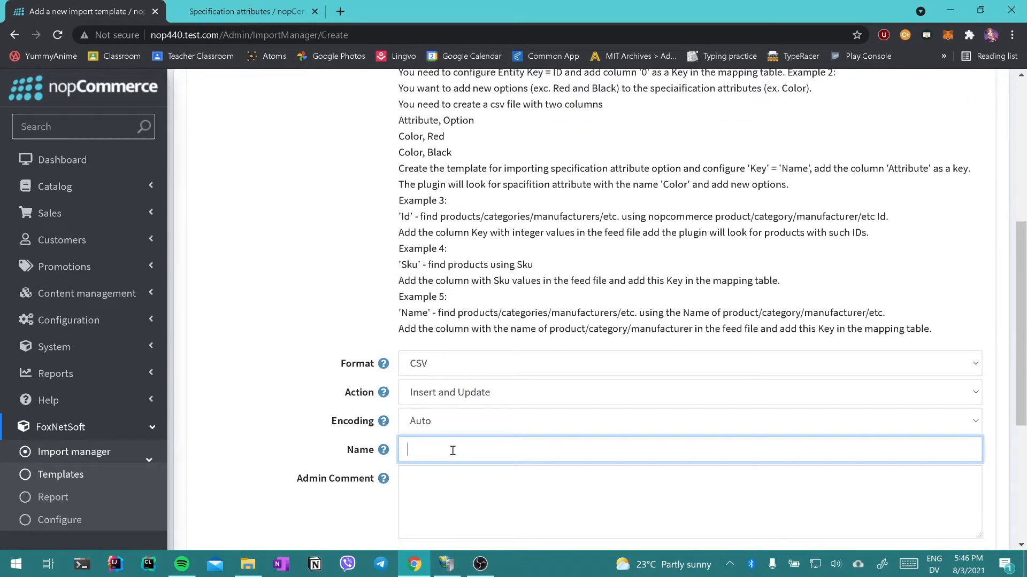
pyautogui.write('Specification Attribute Option Im')
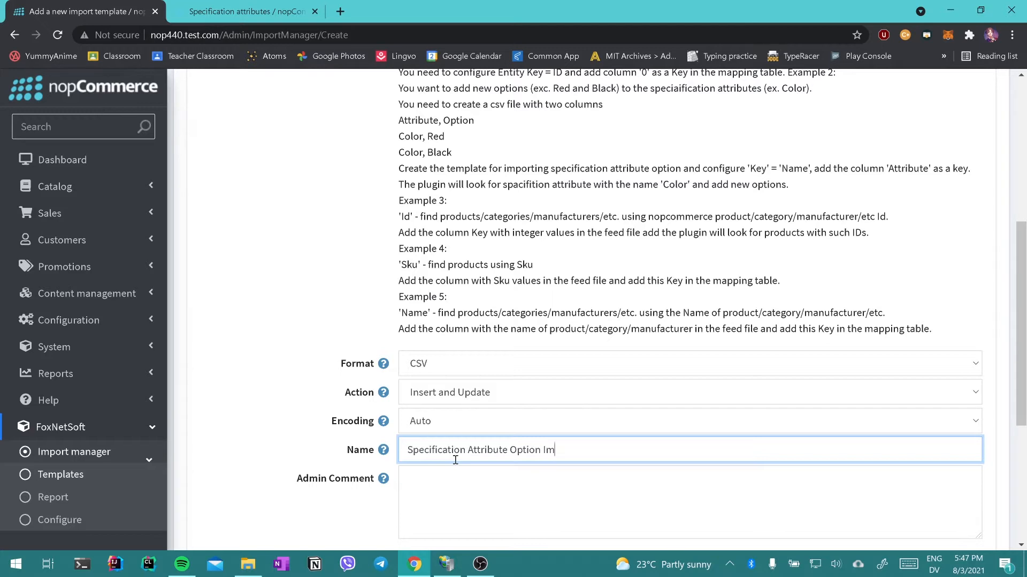
pyautogui.write('port')
pyautogui.scroll(-4, 535, 481)
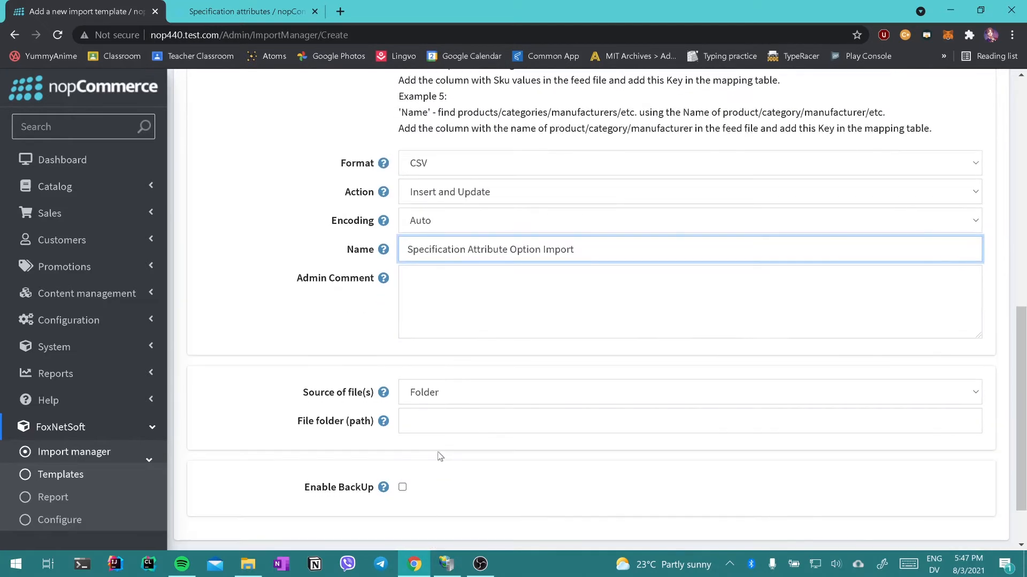
# - Set the template's file path to option.csv in the nop folder on drive C and copy the full path
pyautogui.click(444, 426)
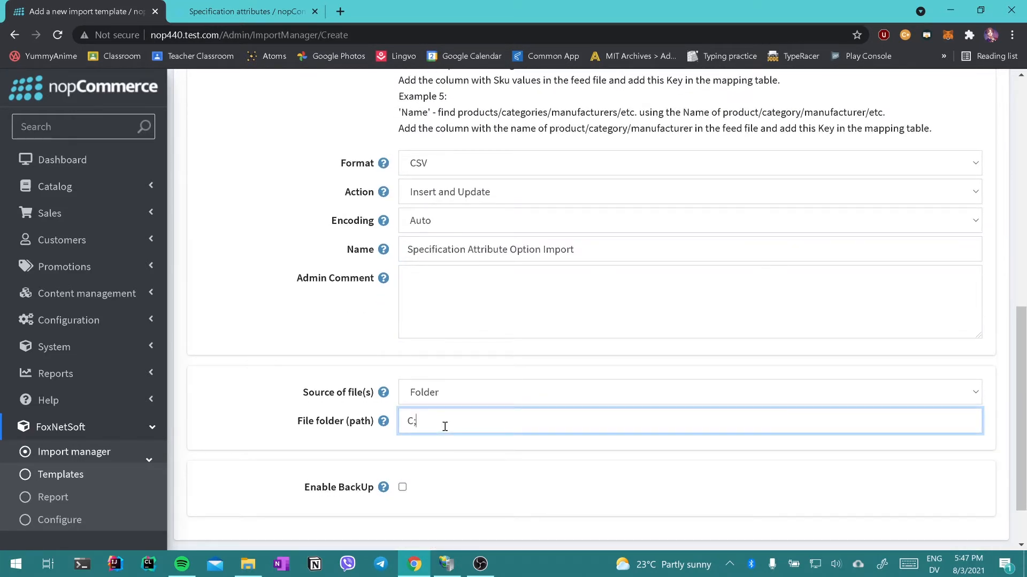
pyautogui.write('C:\\Andriy\\nop\\option.csv')
pyautogui.hotkey('ctrl', 'a')
pyautogui.hotkey('ctrl', 'c')
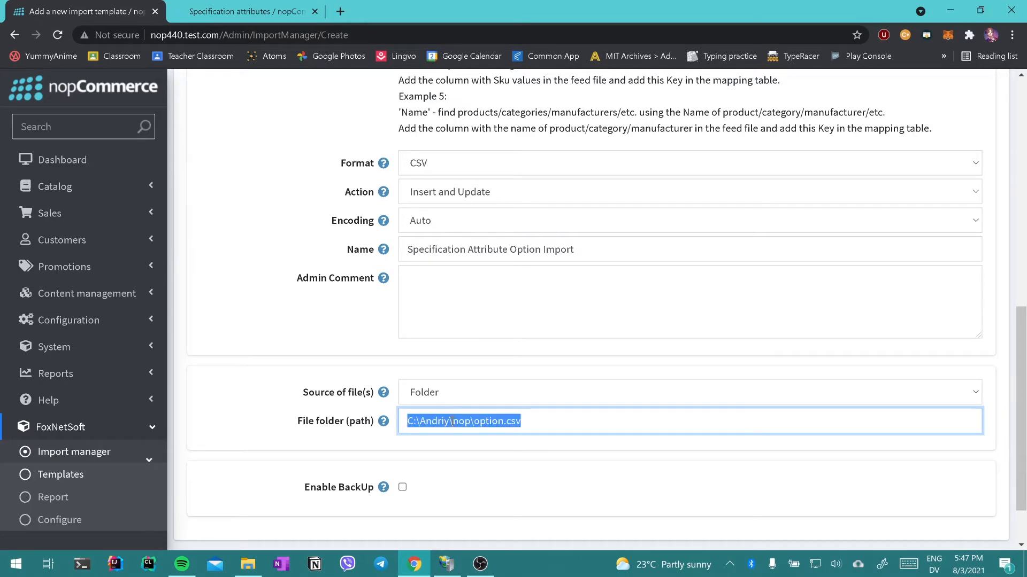
# - Save the template while keeping it open for editing, then open option.csv through File Explorer using the copied path
pyautogui.scroll(10, 836, 284)
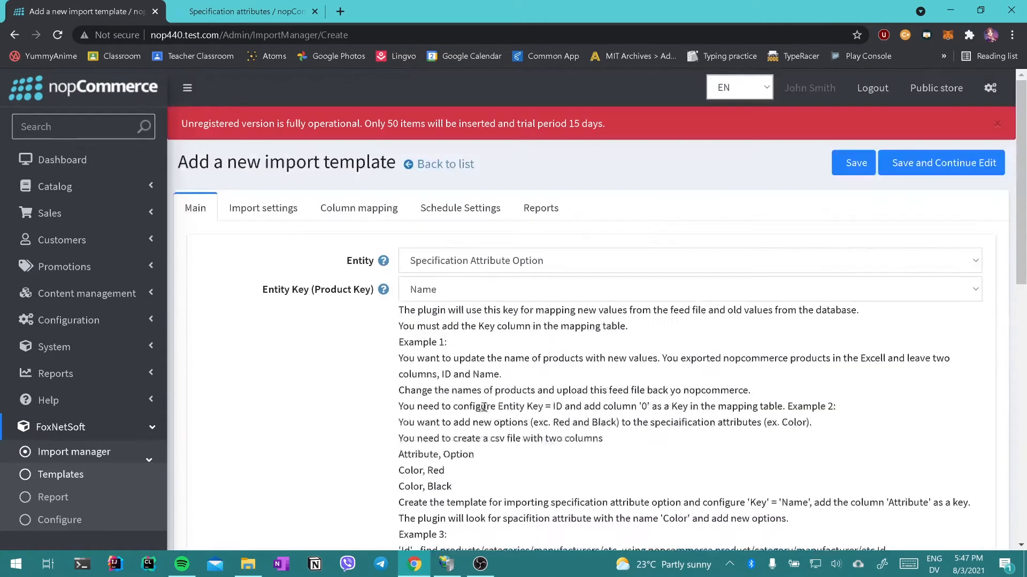
pyautogui.click(924, 167)
pyautogui.click(248, 564)
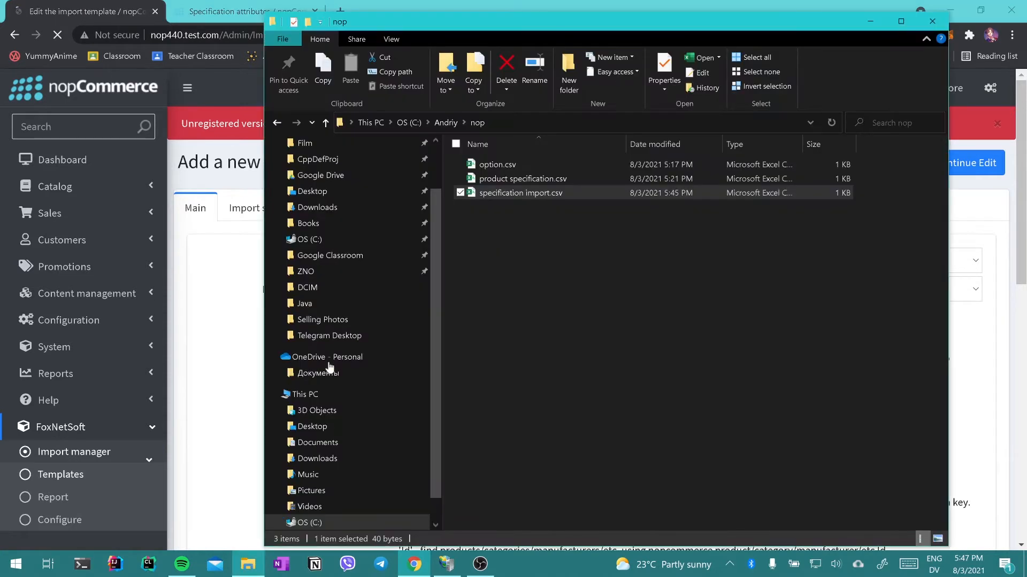
pyautogui.click(526, 122)
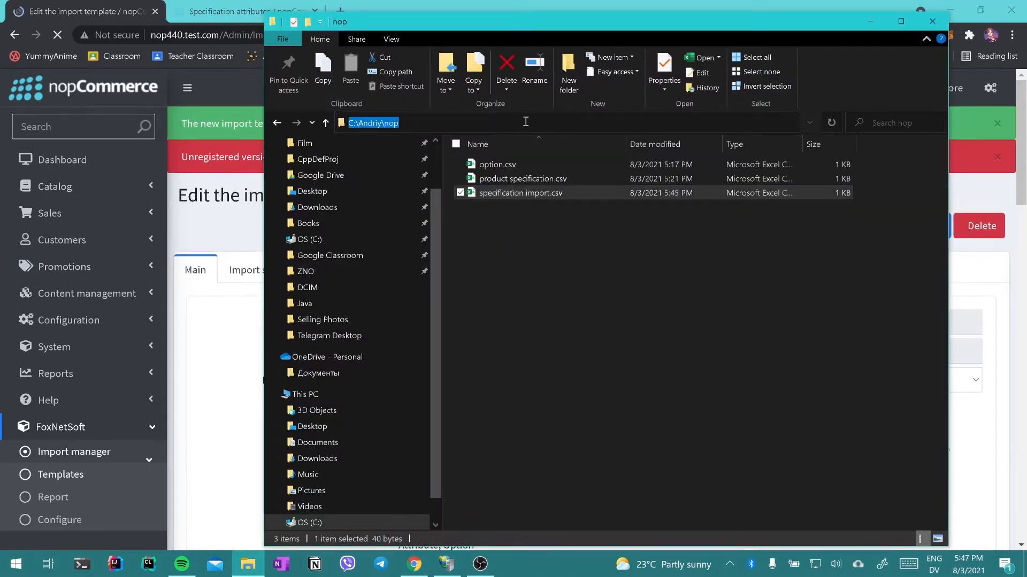
pyautogui.hotkey('ctrl', 'v')
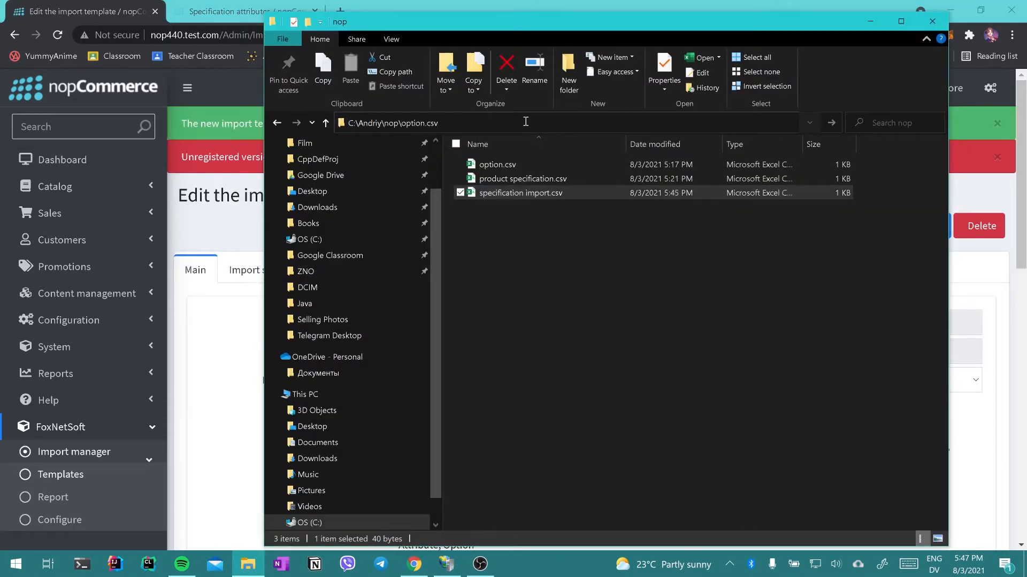
pyautogui.press('Return')
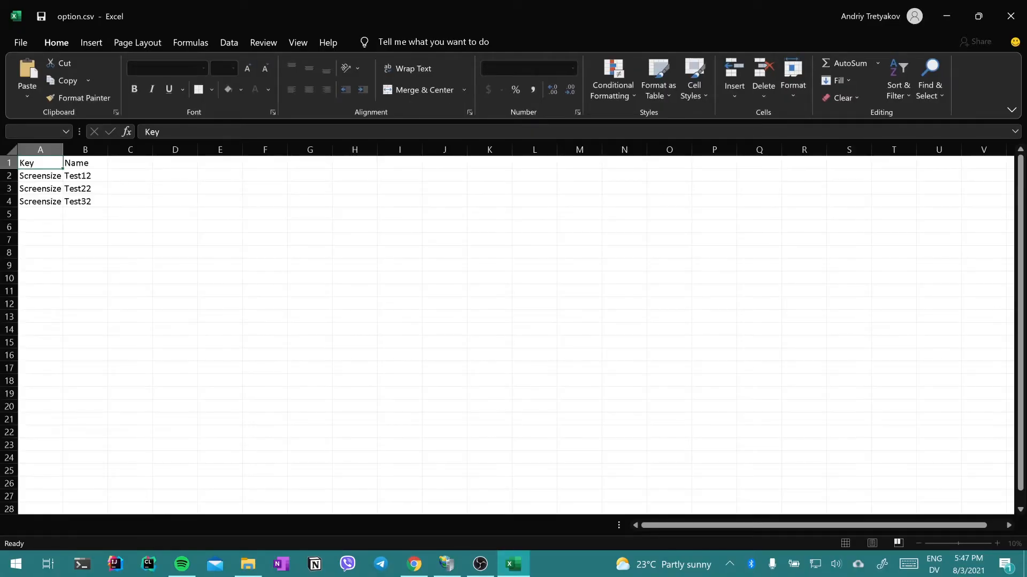
# - Examine option.csv in Excel, checking the attribute in the Key column and the option values in the Name column
pyautogui.click(32, 227)
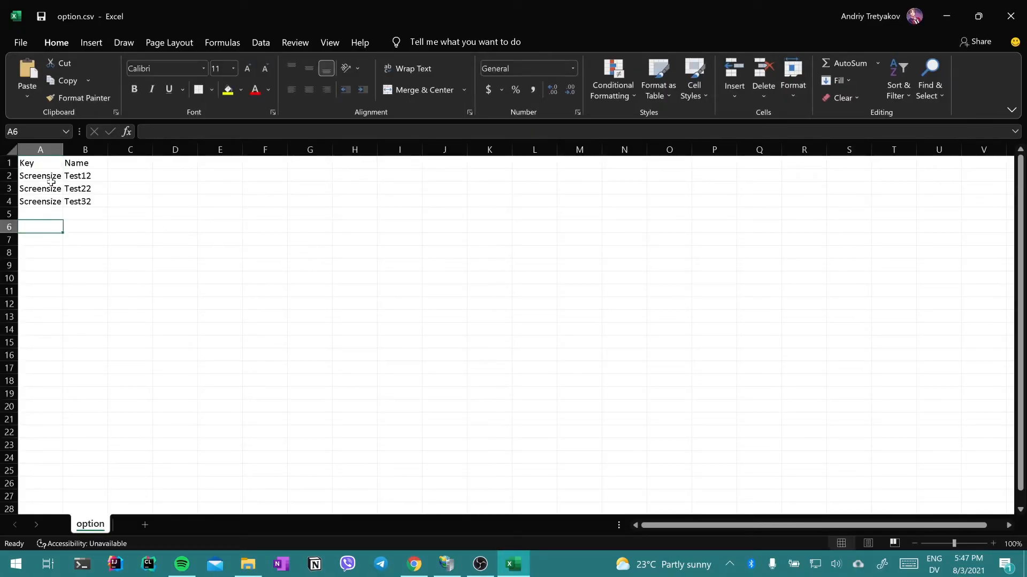
pyautogui.click(42, 179)
pyautogui.moveTo(41, 184)
pyautogui.mouseDown()
pyautogui.moveTo(46, 219)
pyautogui.moveTo(50, 201)
pyautogui.moveTo(81, 203)
pyautogui.moveTo(51, 218)
pyautogui.moveTo(49, 202)
pyautogui.mouseUp()
pyautogui.click(75, 202)
pyautogui.click(51, 180)
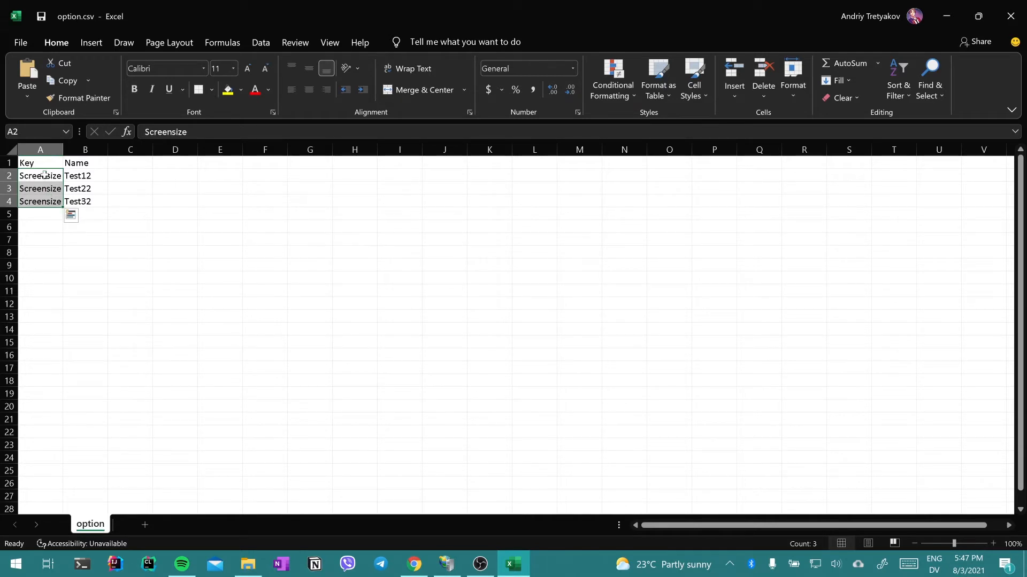
pyautogui.moveTo(40, 172); pyautogui.dragTo(87, 206)
pyautogui.click(85, 216)
pyautogui.click(89, 204)
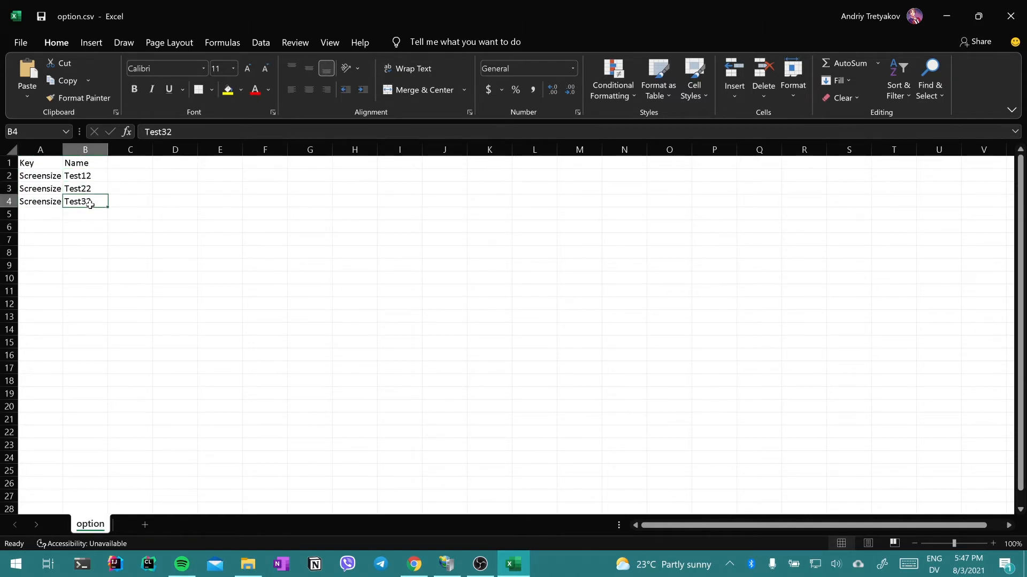
# - Back in Chrome, open the Screensize specification attribute for editing, then return to option.csv in Excel
pyautogui.click(415, 564)
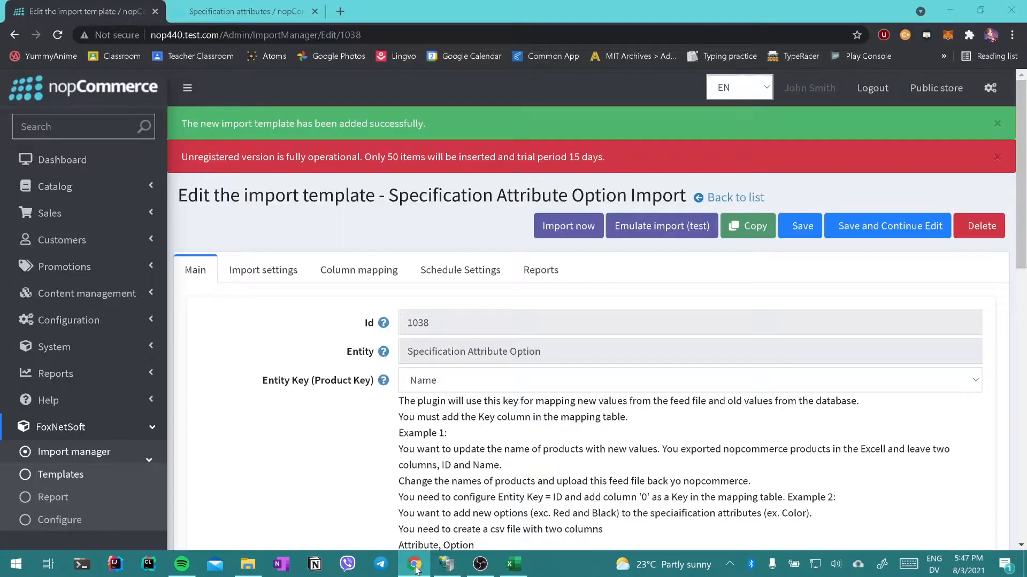
pyautogui.click(308, 8)
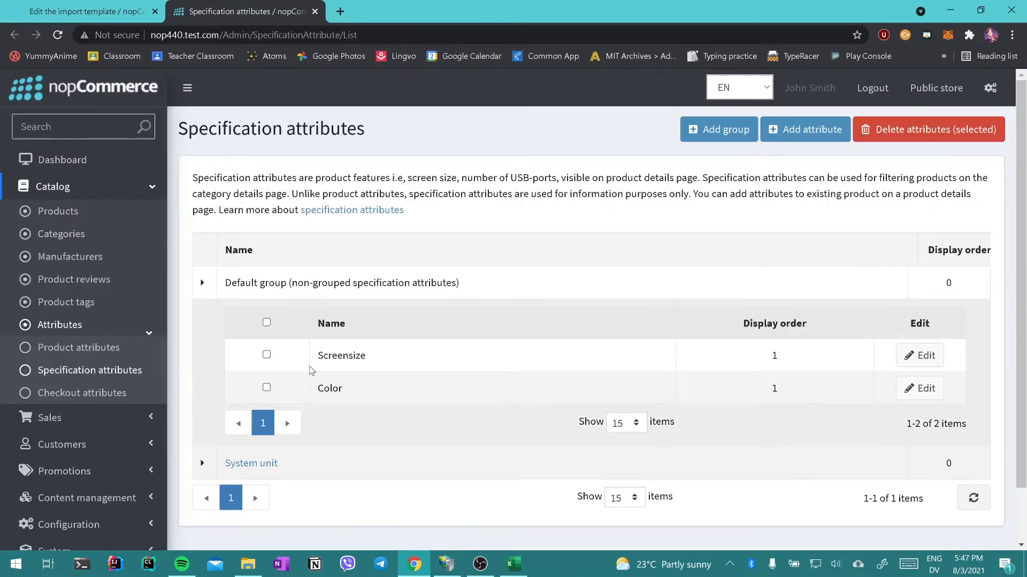
pyautogui.moveTo(317, 357); pyautogui.dragTo(383, 359)
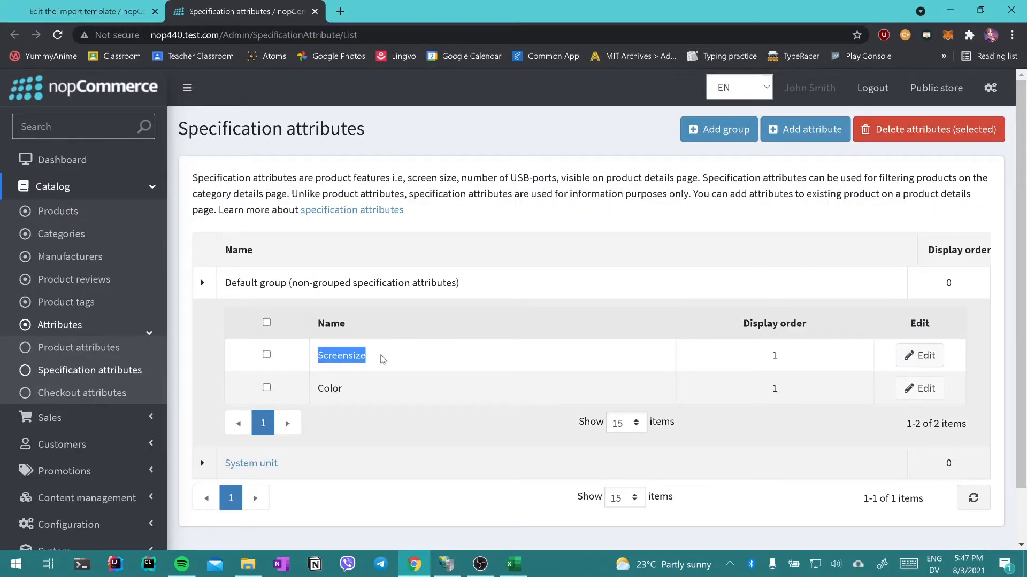
pyautogui.click(383, 359)
pyautogui.click(925, 362)
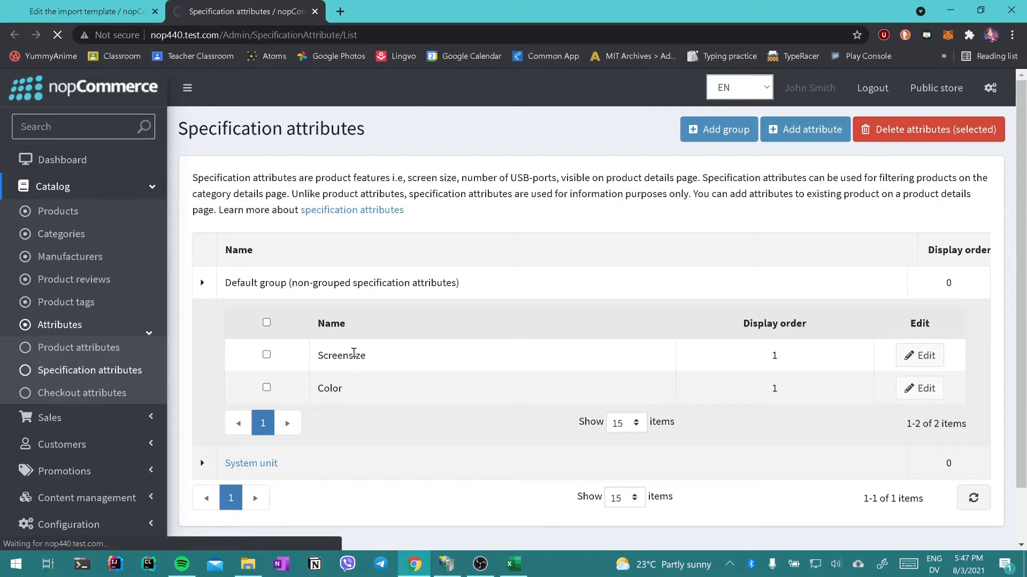
pyautogui.click(512, 564)
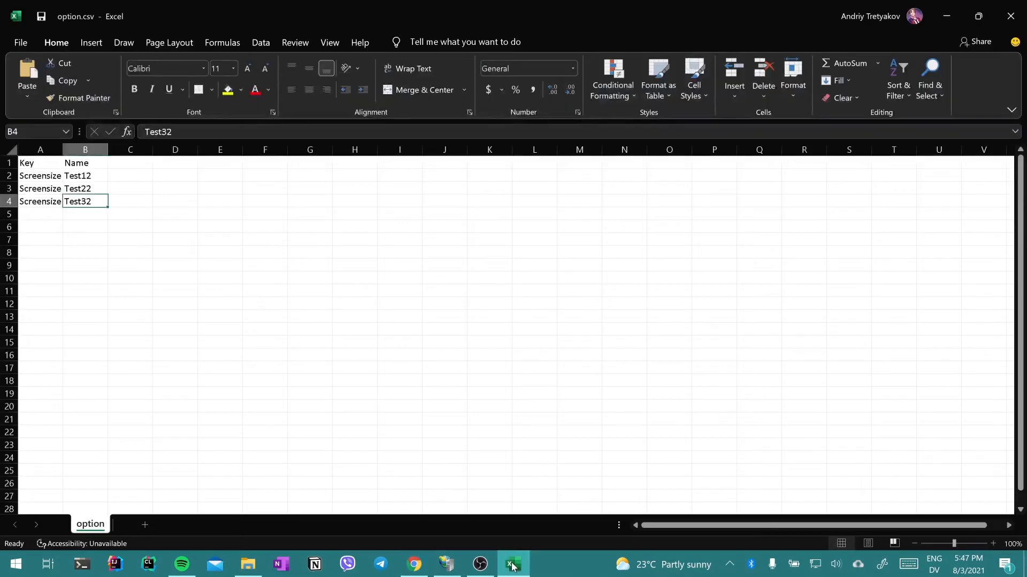
# - Switch to Chrome and open the column mapping of the Specification Attribute Option Import template
pyautogui.click(414, 564)
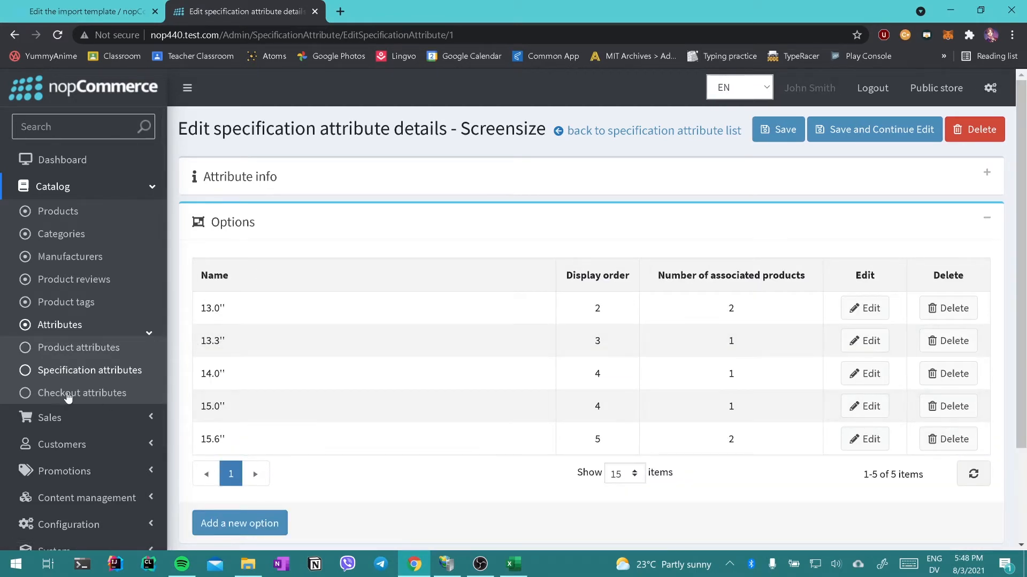
pyautogui.scroll(-3, 68, 398)
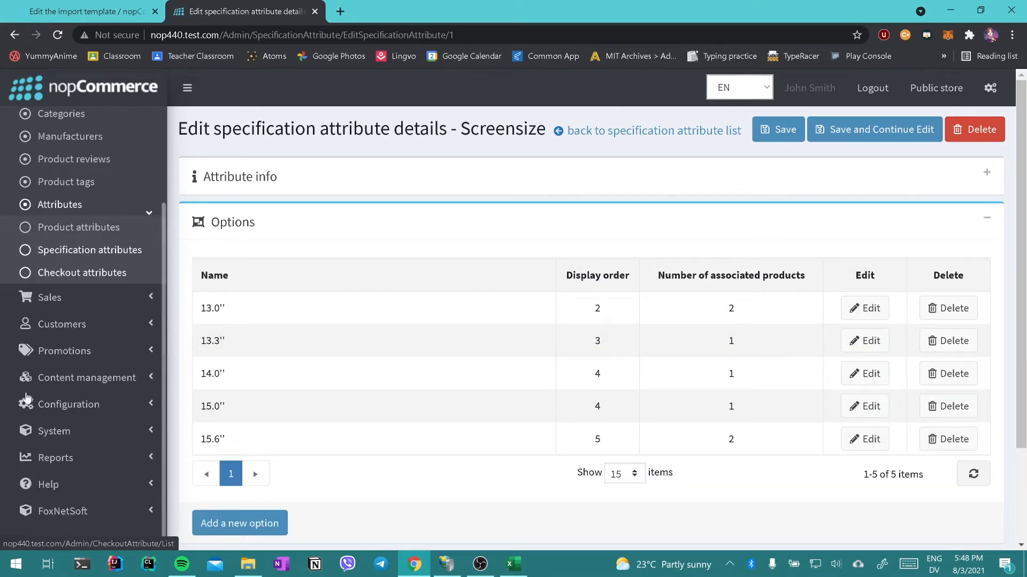
pyautogui.click(118, 512)
pyautogui.scroll(-1, 128, 470)
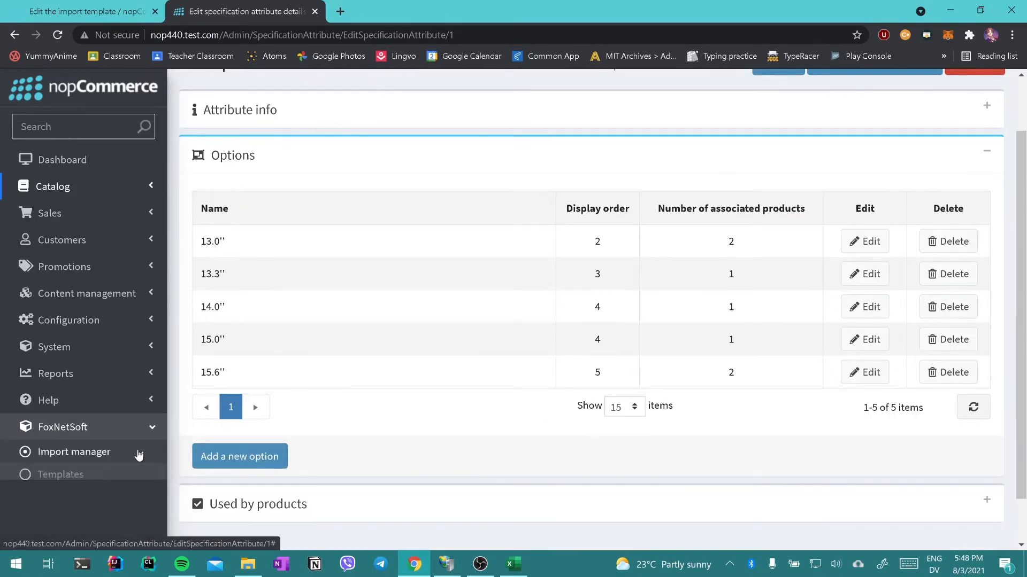
pyautogui.click(84, 16)
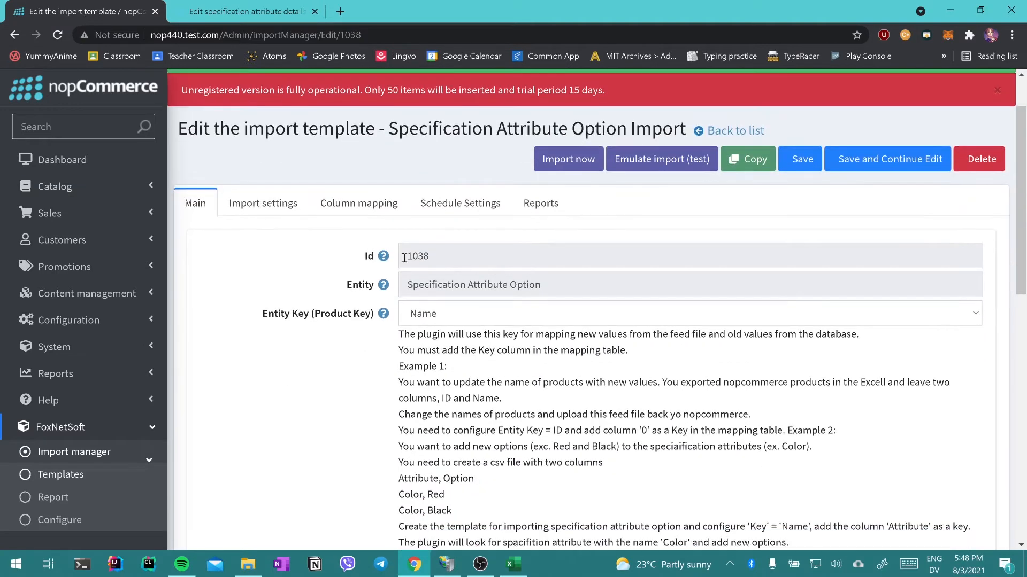
pyautogui.click(360, 210)
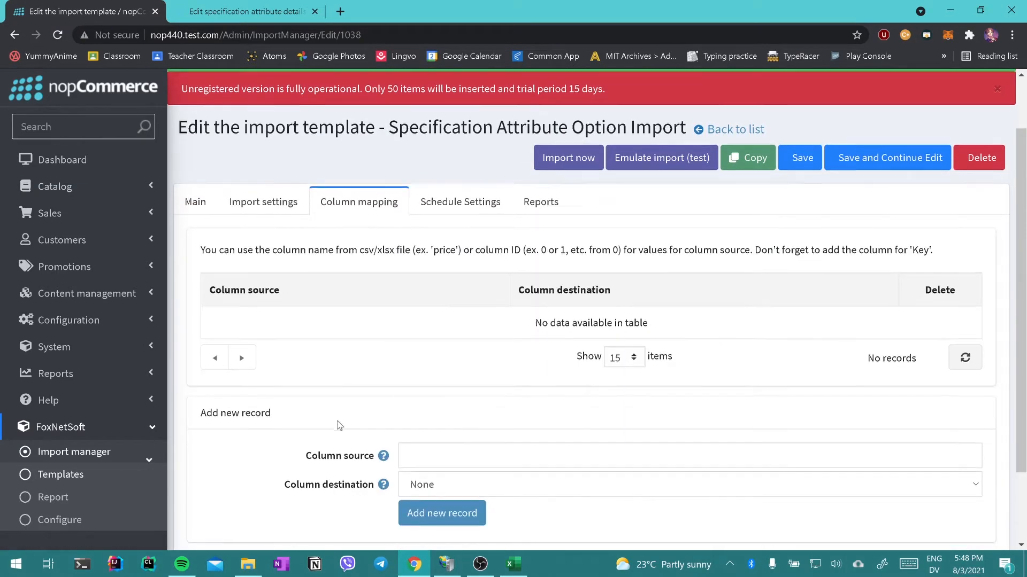
# - Add a column mapping record from source column Key to destination Key (Specification Id)
pyautogui.scroll(-2, 339, 424)
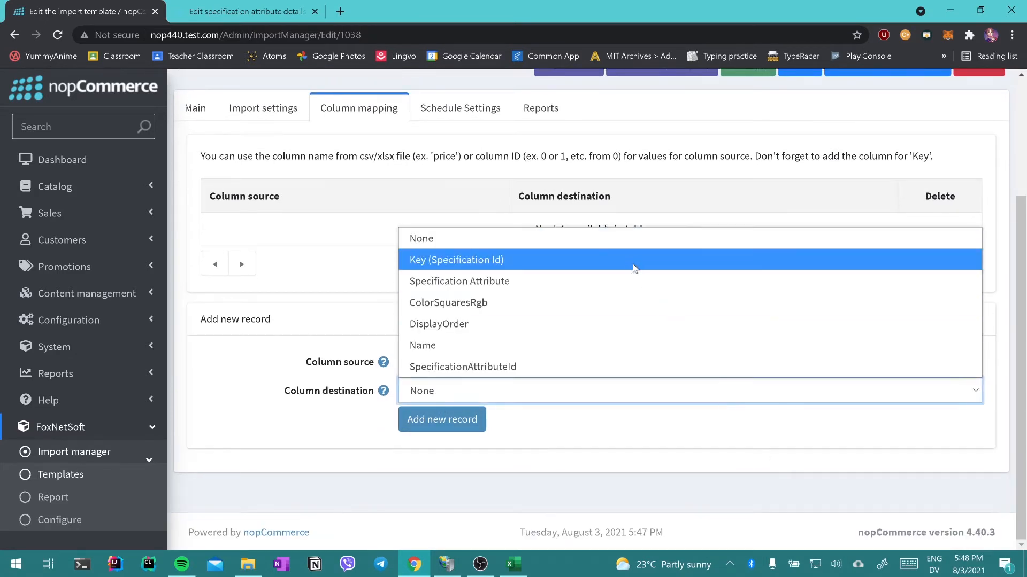
pyautogui.click(632, 265)
pyautogui.click(435, 355)
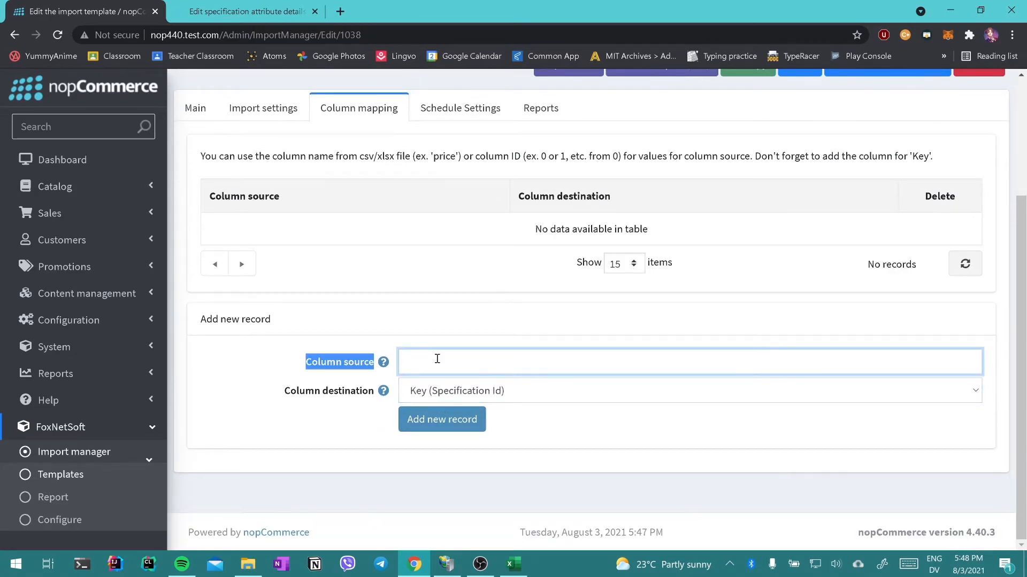
pyautogui.write('KE')
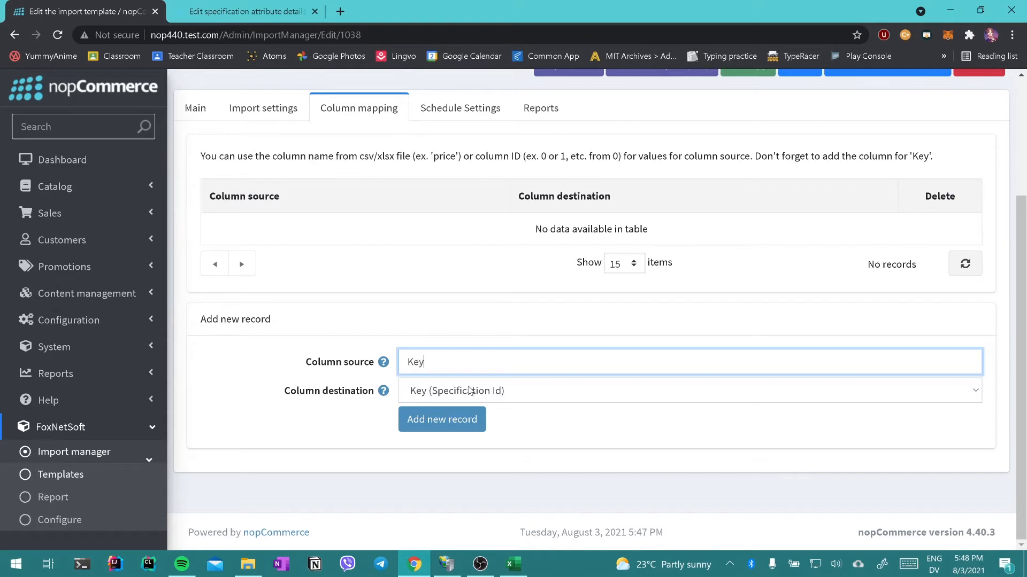
pyautogui.write('y')
pyautogui.click(471, 418)
# - Add a second column mapping record from source column Name to destination Name
pyautogui.click(476, 398)
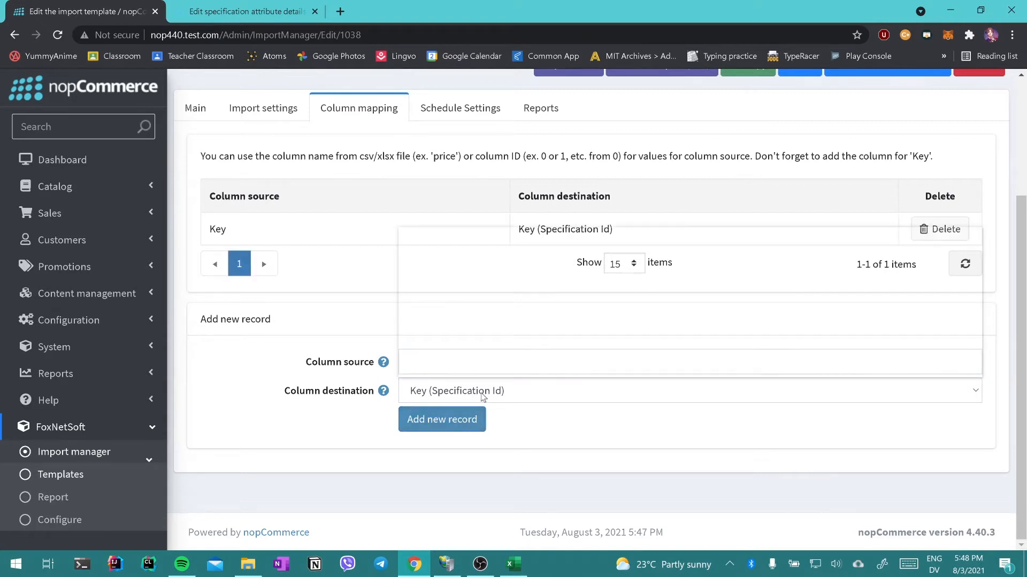
pyautogui.click(513, 346)
pyautogui.click(455, 367)
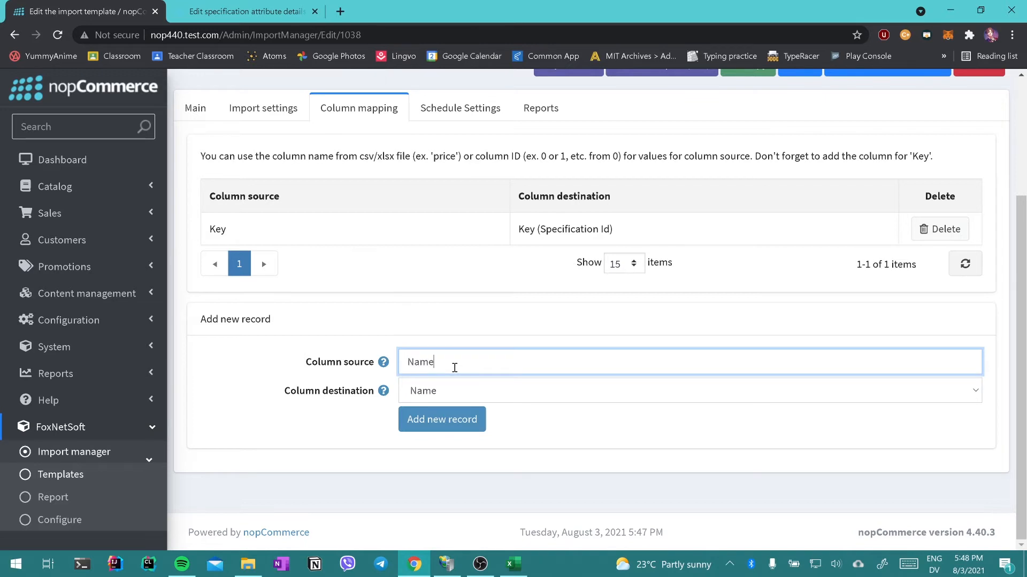
pyautogui.click(439, 417)
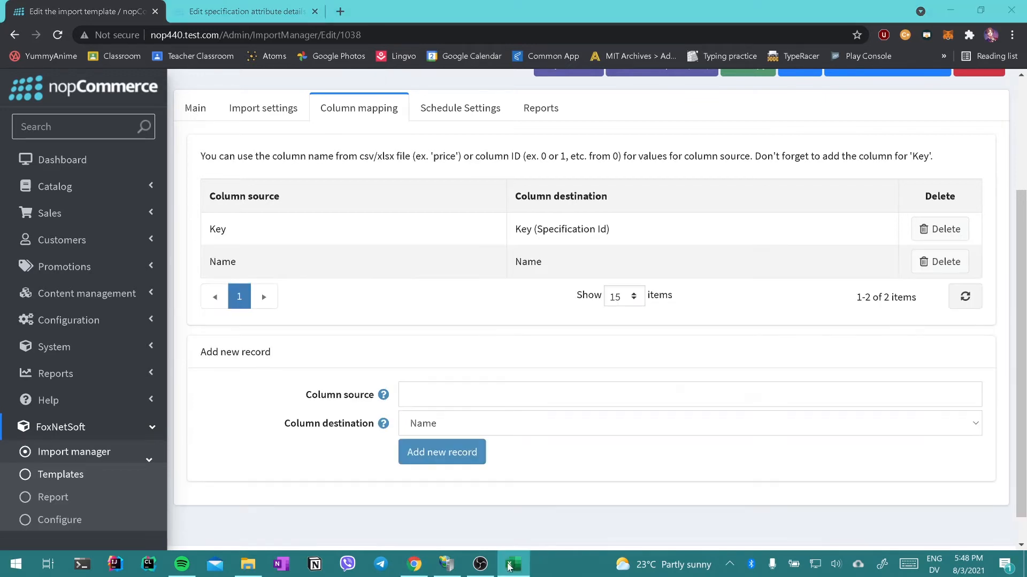
# - Close option.csv in Excel, then save the import template in Chrome
pyautogui.click(512, 565)
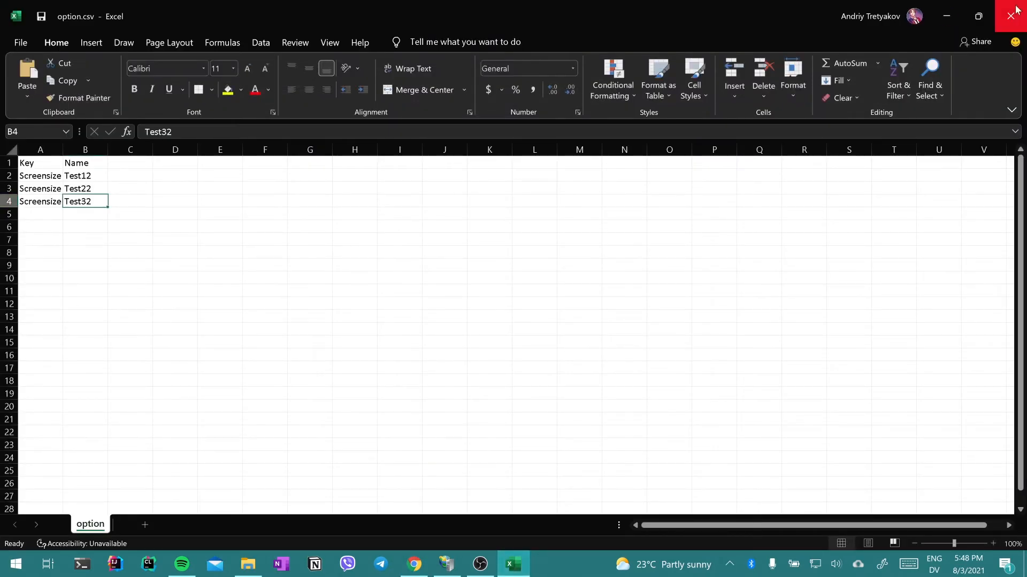
pyautogui.click(1011, 21)
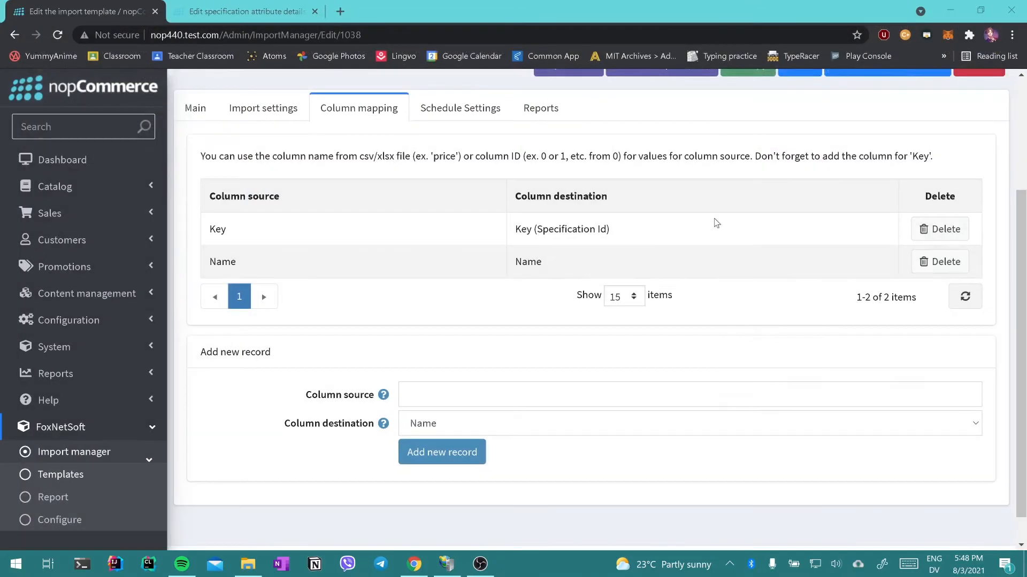
pyautogui.scroll(3, 719, 223)
pyautogui.click(799, 231)
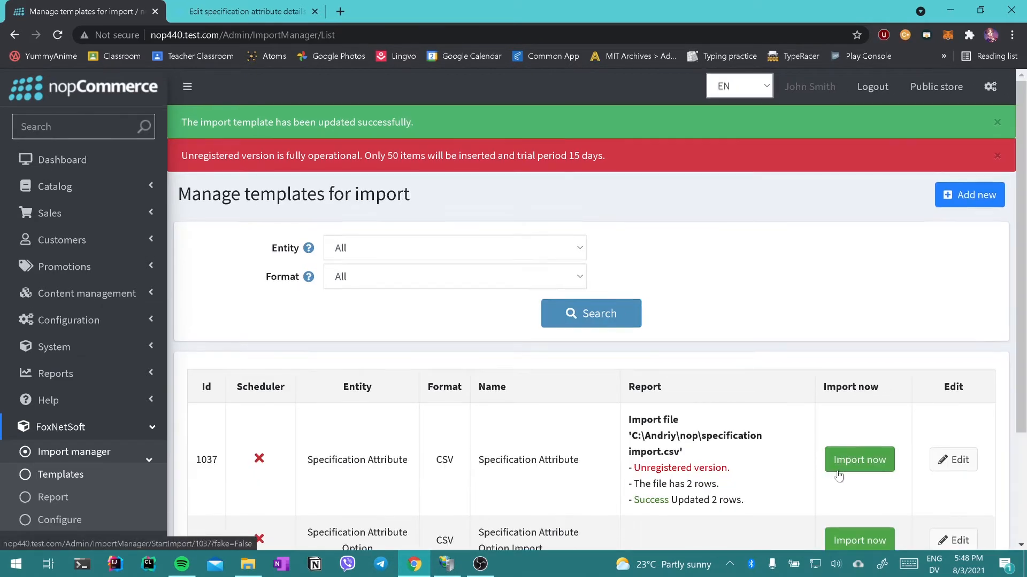
# - Run the import for the Specification Attribute Option Import template and check its report
pyautogui.scroll(-1, 851, 478)
pyautogui.click(850, 481)
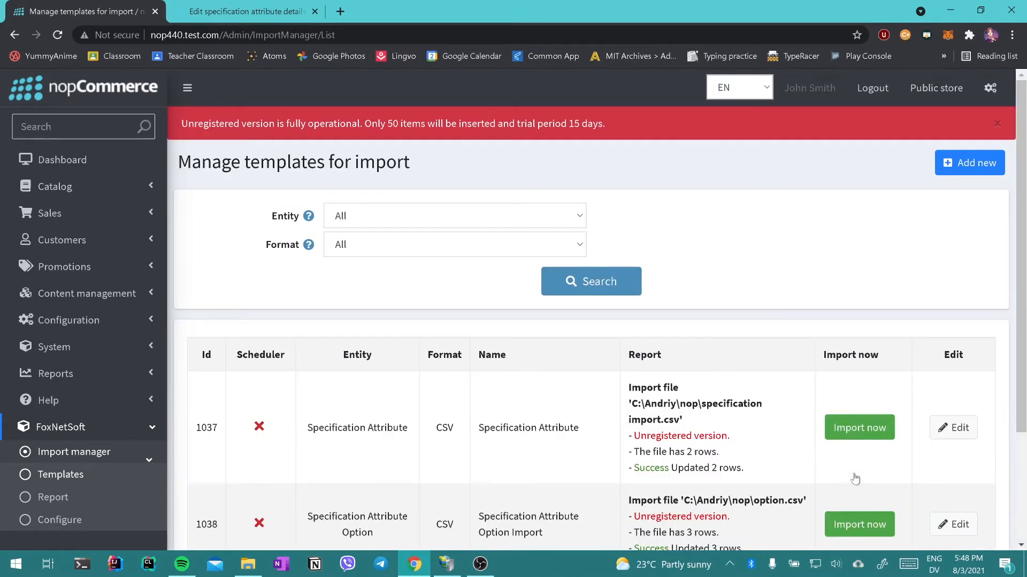
pyautogui.scroll(-3, 853, 481)
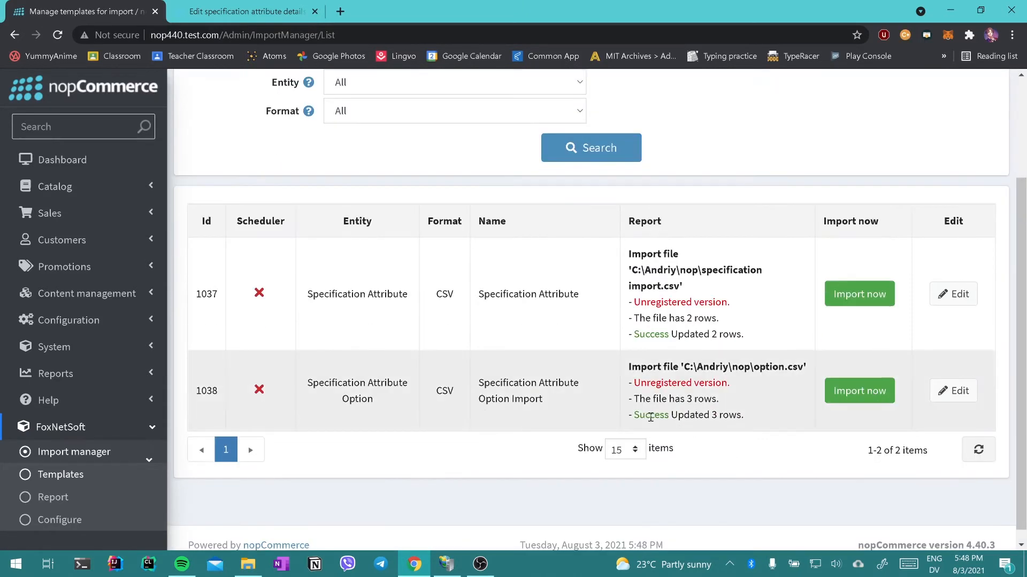
pyautogui.moveTo(650, 417); pyautogui.dragTo(742, 417)
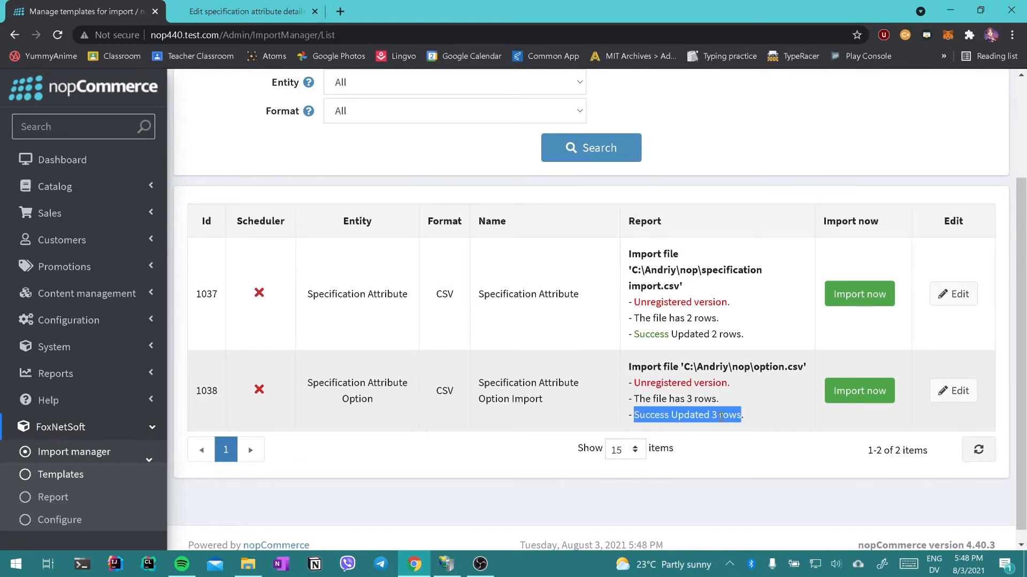
# - Reload the Screensize specification attribute's edit page and check the imported entries in its options list
pyautogui.click(222, 8)
pyautogui.click(57, 35)
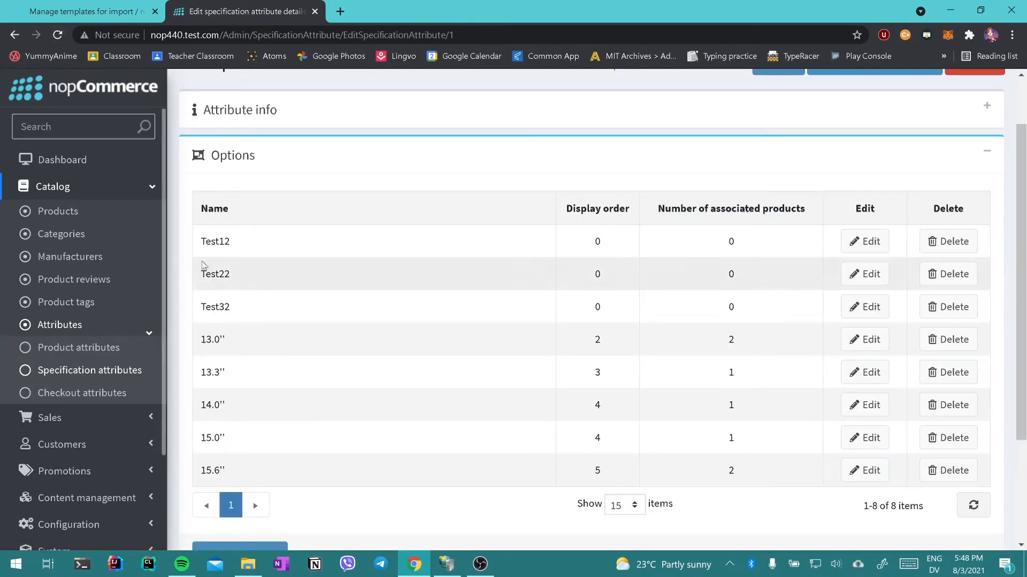
pyautogui.moveTo(205, 241); pyautogui.dragTo(444, 308)
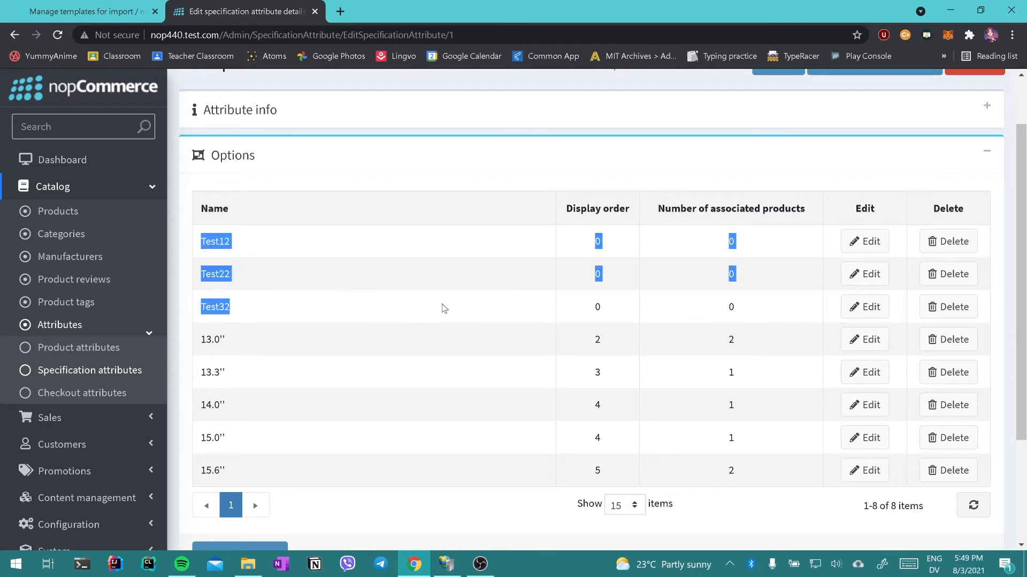
pyautogui.moveTo(509, 308); pyautogui.dragTo(793, 316)
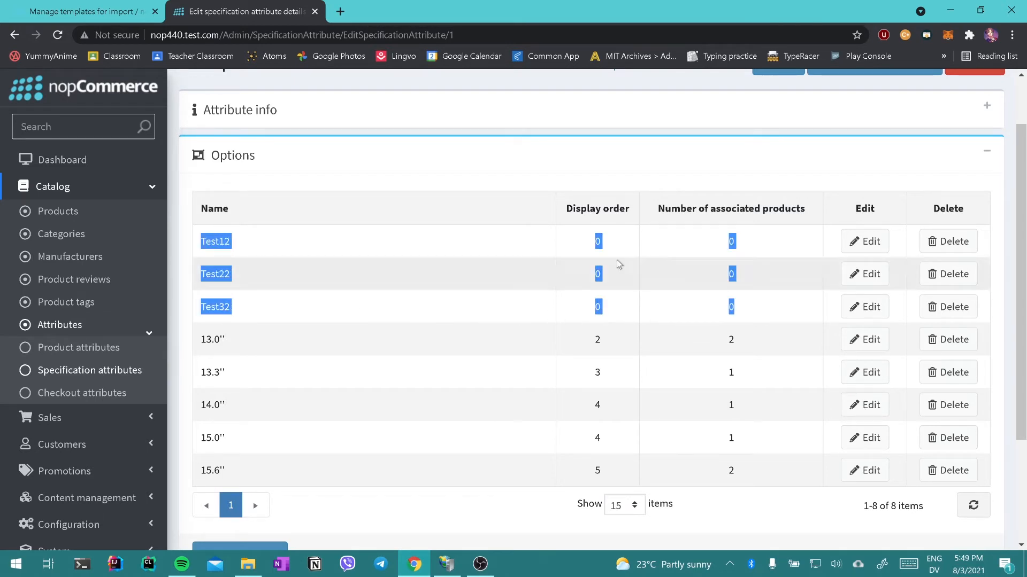
pyautogui.scroll(1, 314, 222)
pyautogui.scroll(-2, 313, 223)
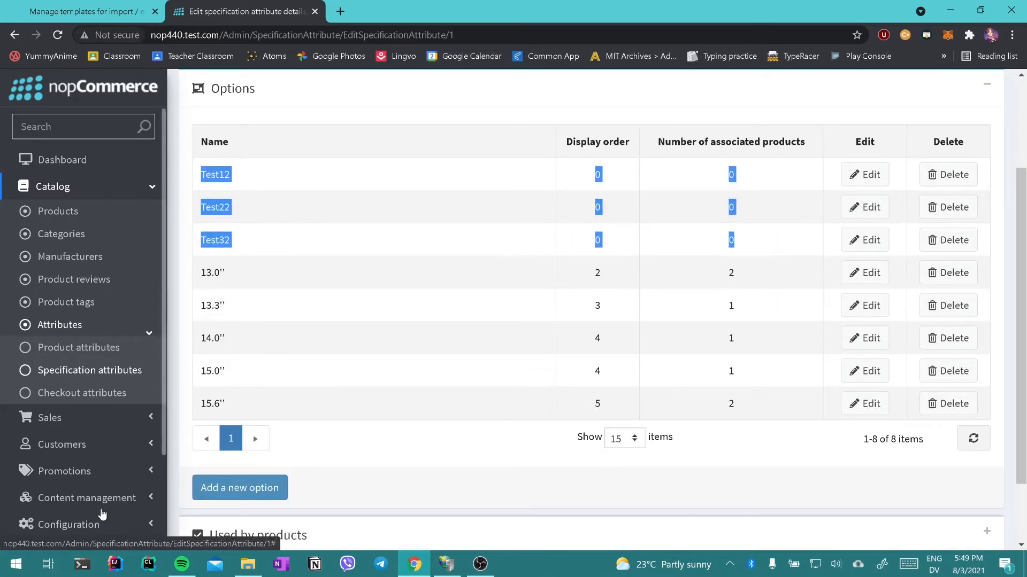
# - Open the Import manager's template list from the Screensize page and start a new import template
pyautogui.scroll(-1, 103, 509)
pyautogui.scroll(-1, 103, 509)
pyautogui.click(150, 516)
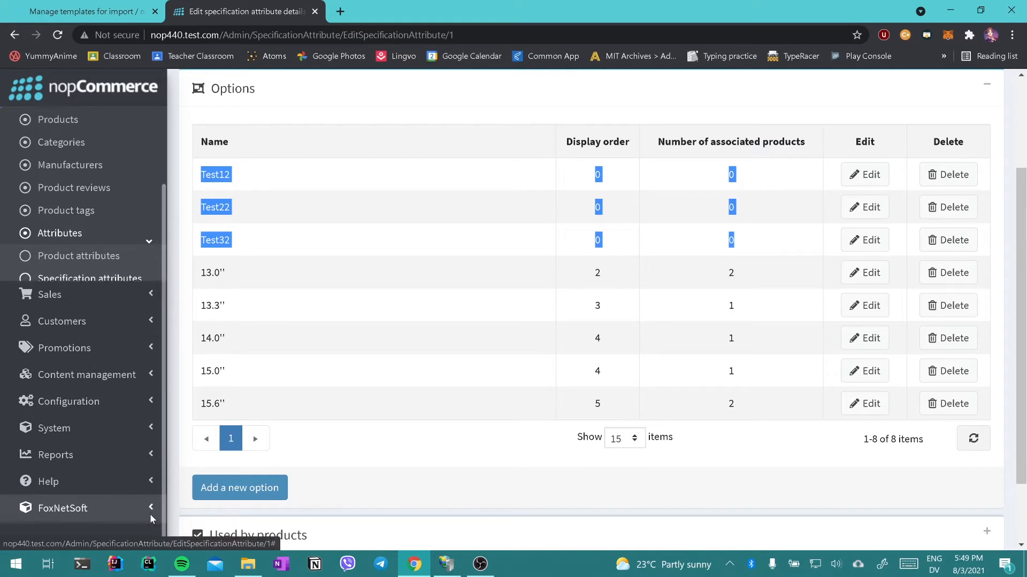
pyautogui.scroll(-2, 149, 514)
pyautogui.click(143, 452)
pyautogui.scroll(-1, 143, 461)
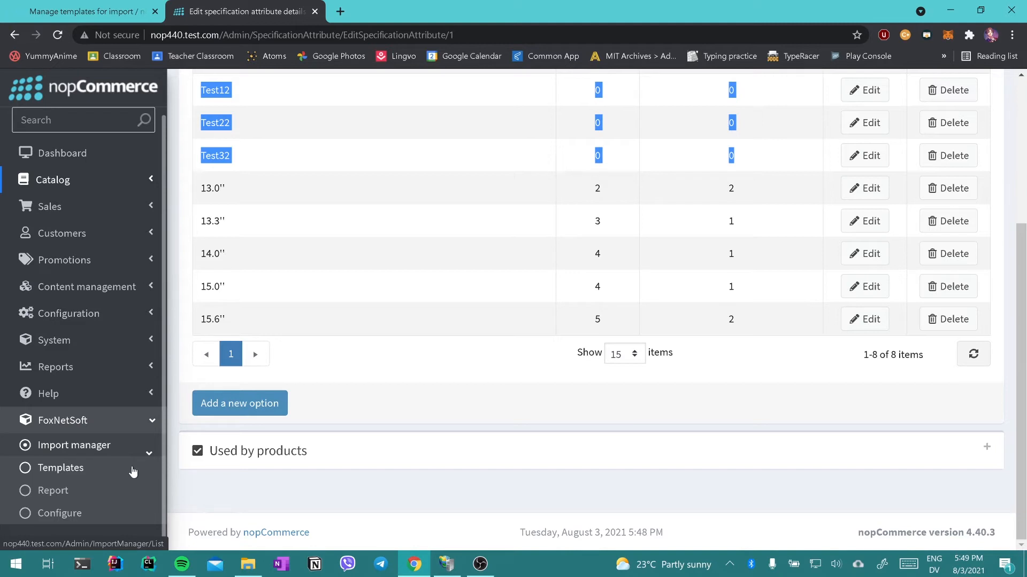
pyautogui.click(134, 472)
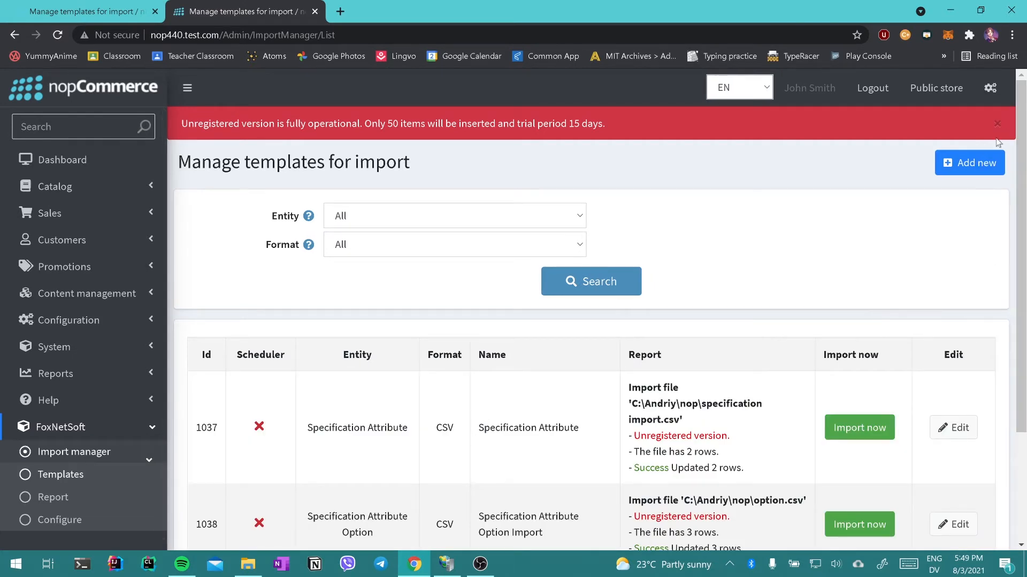
pyautogui.click(981, 163)
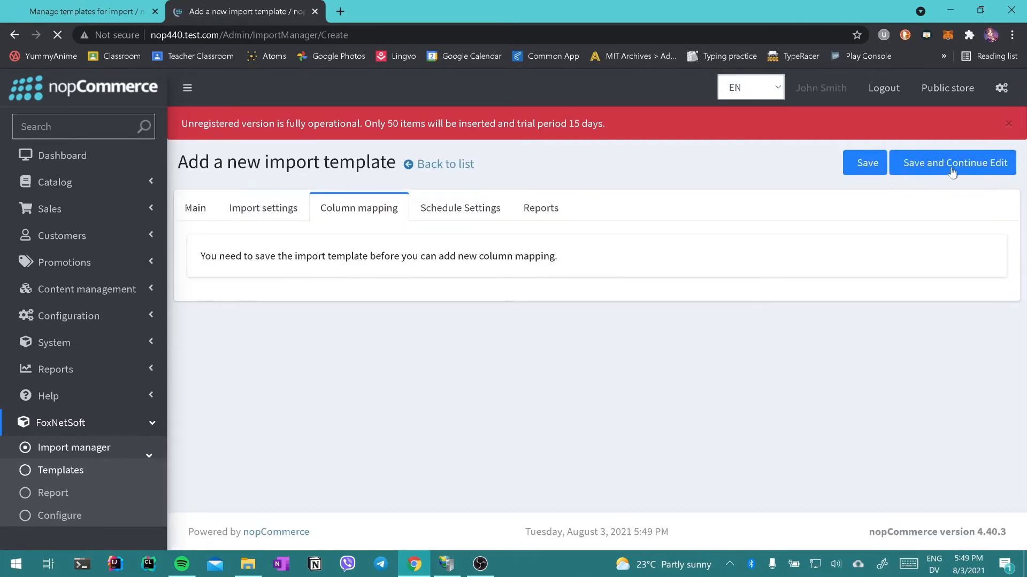
# - Set the new template's entity to Product Specification Attribute and its entity key to Sku
pyautogui.click(200, 197)
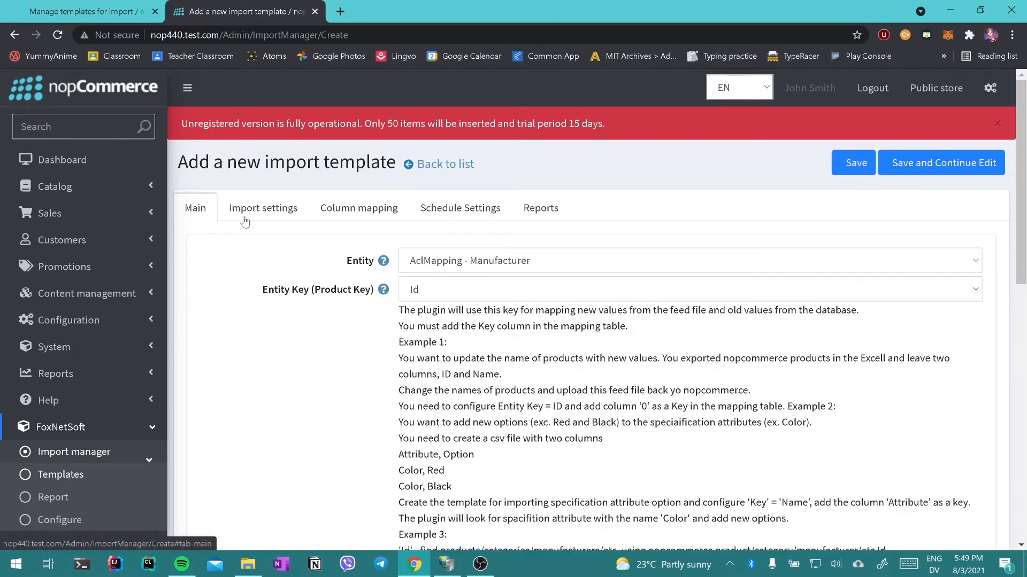
pyautogui.scroll(-1, 526, 232)
pyautogui.click(527, 195)
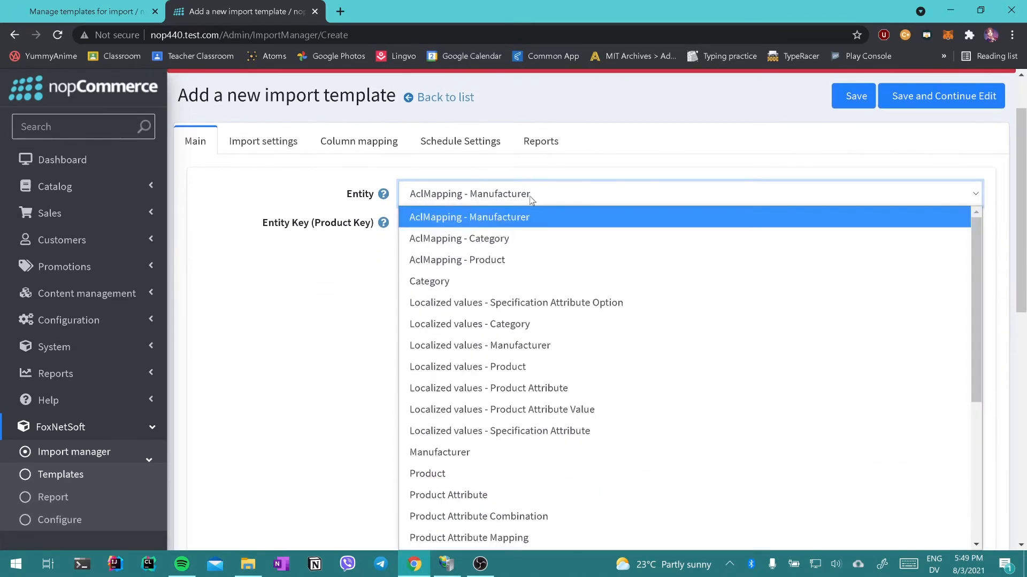
pyautogui.scroll(-3, 610, 364)
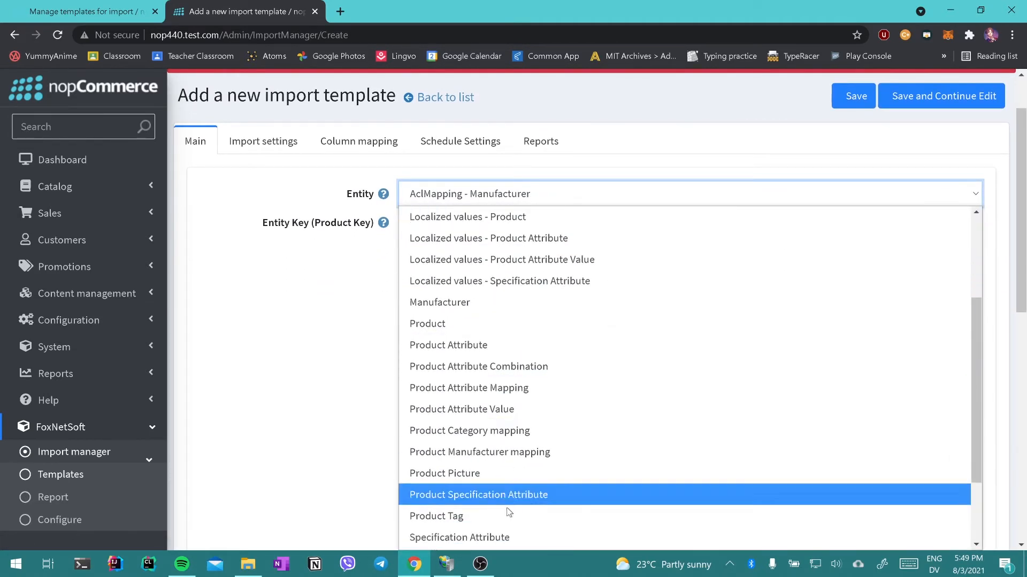
pyautogui.scroll(-2, 522, 404)
pyautogui.click(522, 404)
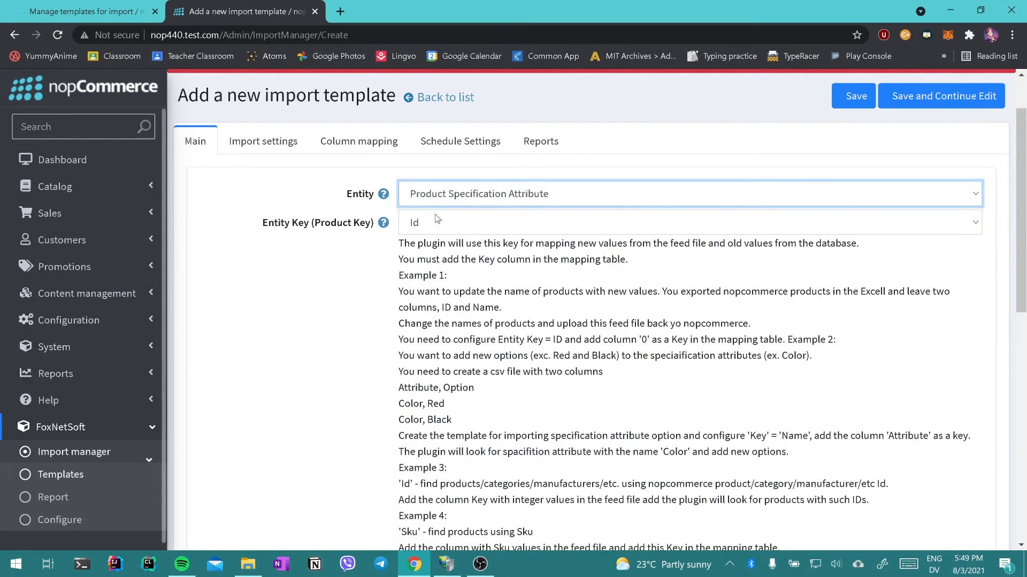
pyautogui.click(497, 223)
pyautogui.click(505, 268)
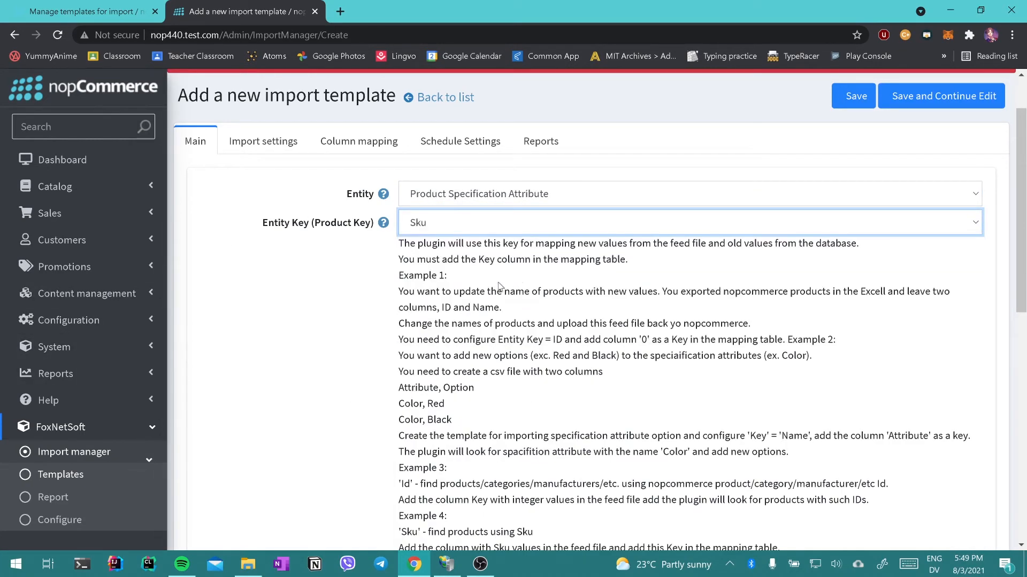
# - Name the template Product Specification Attribute and set its file path to product specification.csv in the nop folder on drive C
pyautogui.scroll(-4, 465, 346)
pyautogui.click(426, 518)
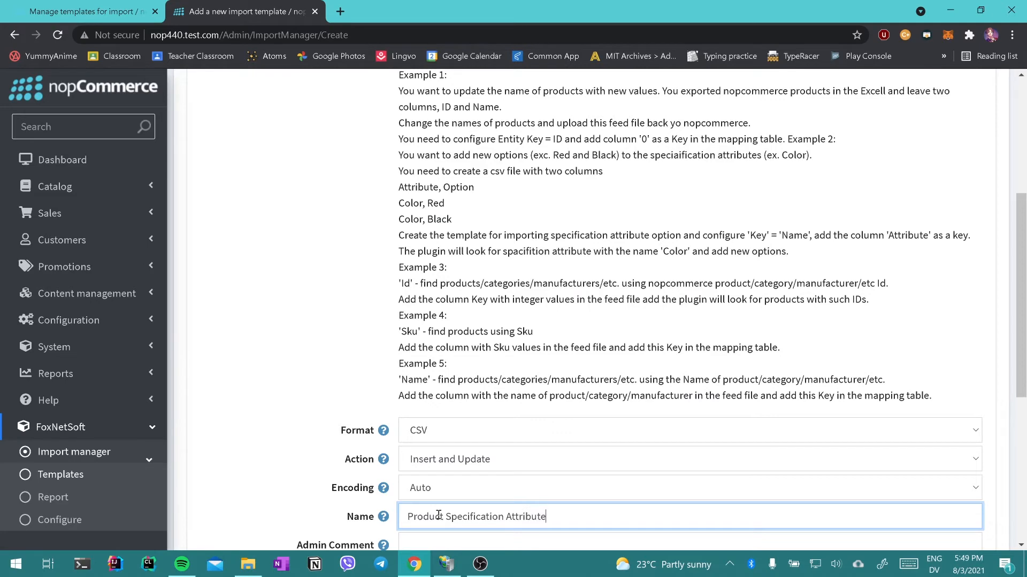
pyautogui.scroll(-5, 354, 437)
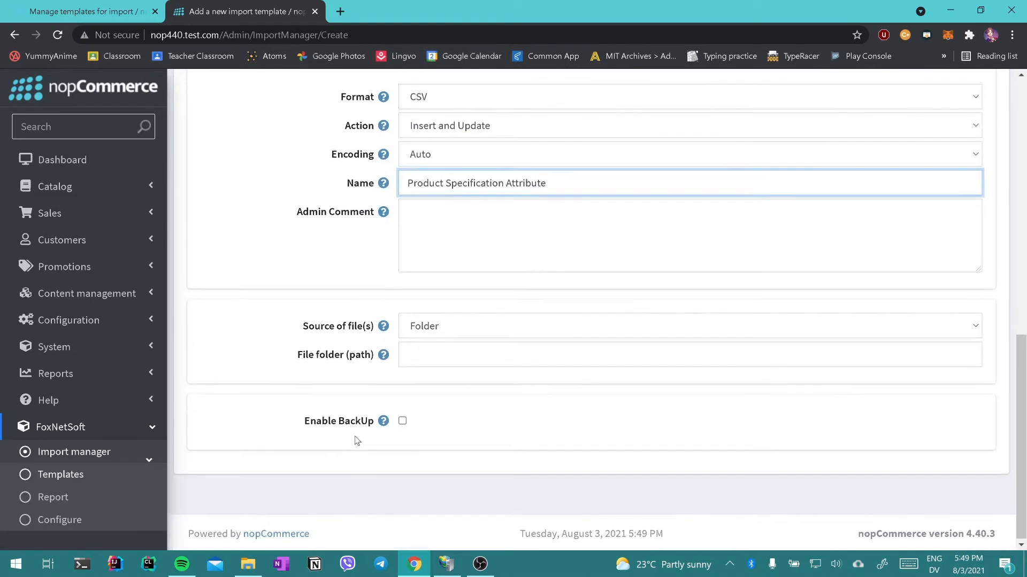
pyautogui.scroll(1, 354, 436)
pyautogui.click(424, 415)
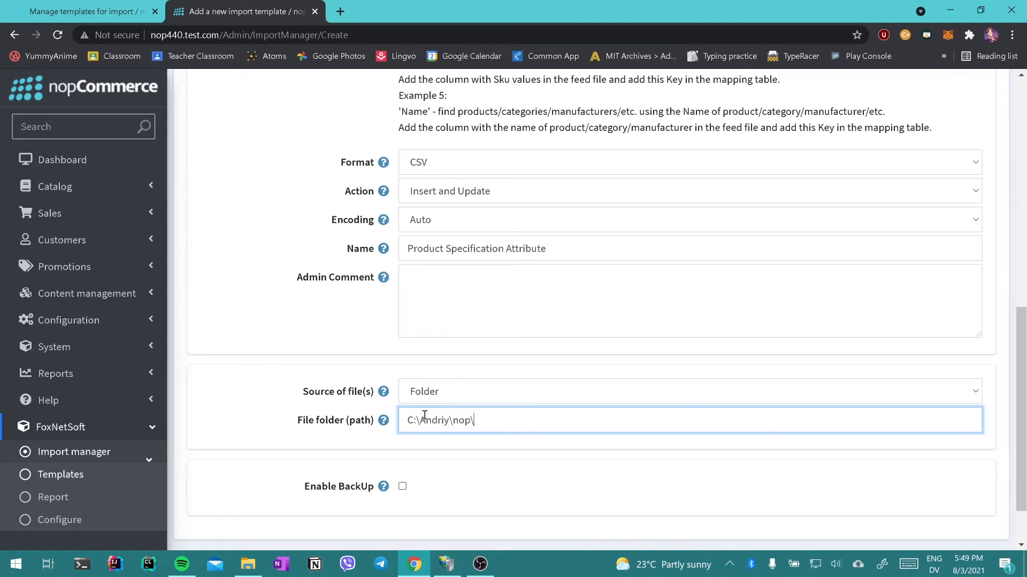
pyautogui.write('C:\\Andriy\\nop\\product import')
pyautogui.click(249, 568)
pyautogui.click(532, 426)
pyautogui.doubleClick(550, 420)
pyautogui.write('specification.csv')
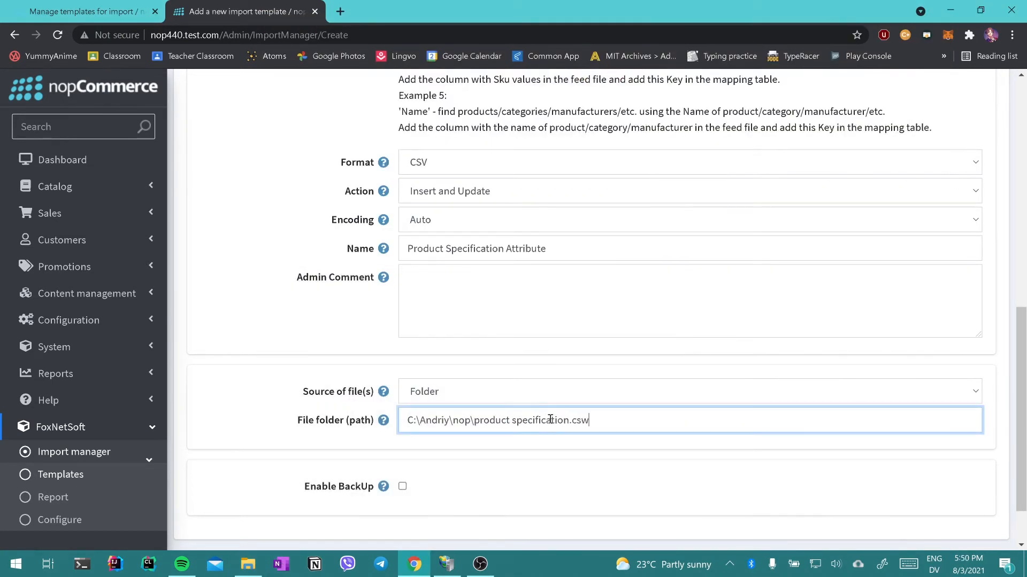
pyautogui.scroll(6, 551, 420)
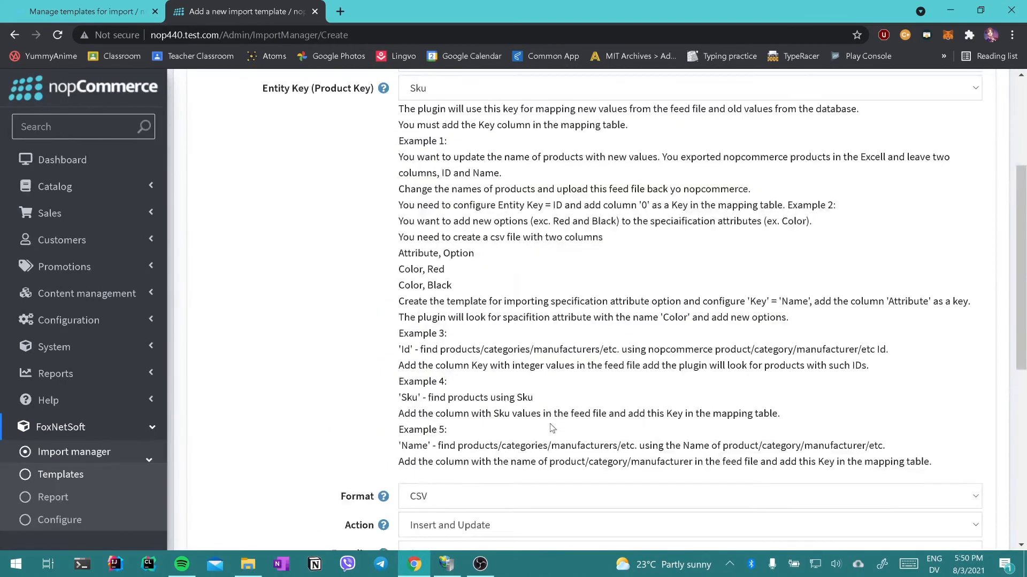
# - Save the new Product Specification Attribute import template and keep it open for editing
pyautogui.scroll(-2, 551, 422)
pyautogui.scroll(6, 550, 424)
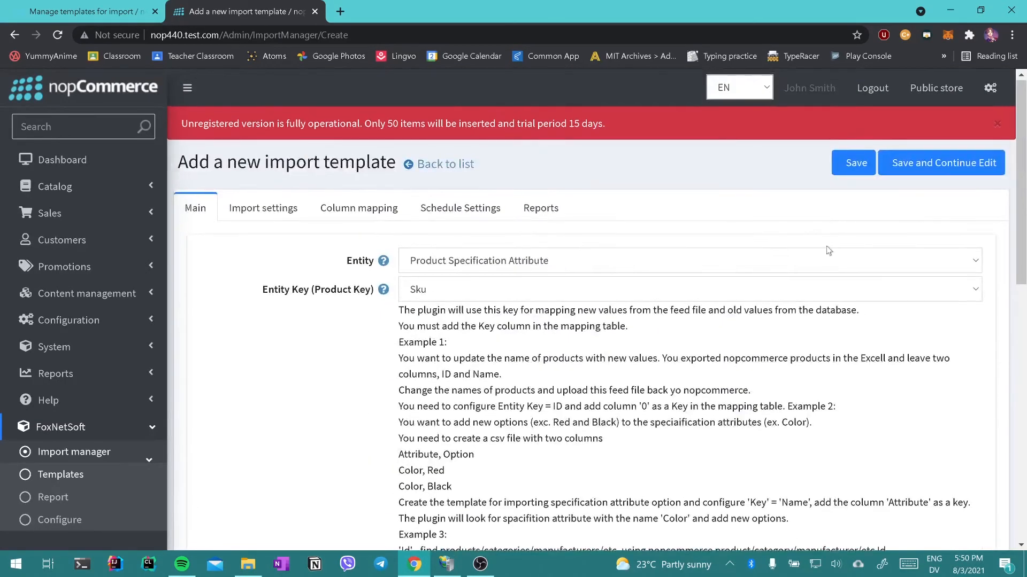
pyautogui.click(960, 167)
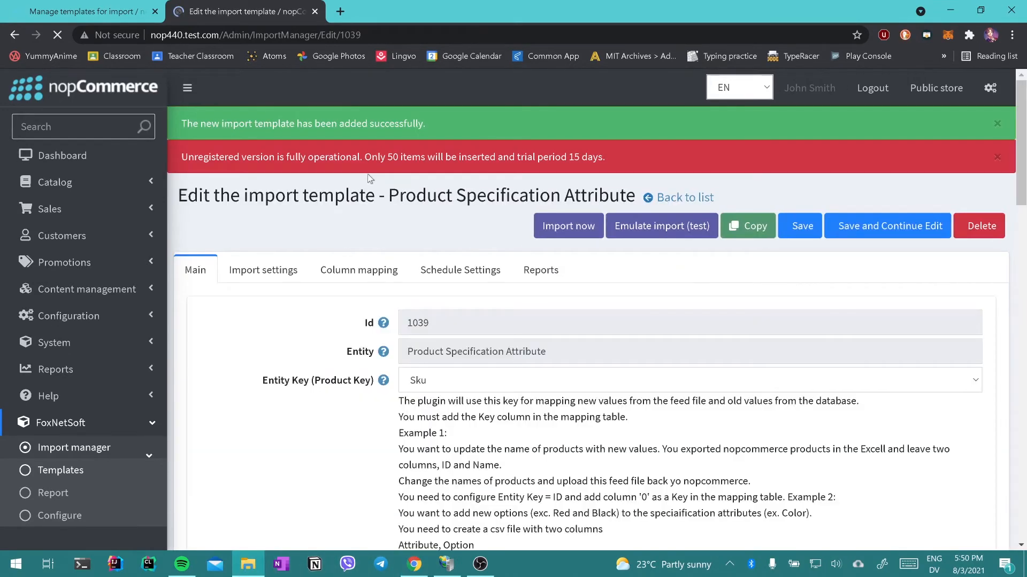
# - Open product specification.csv from the nop folder in Excel, widen its first two columns and review the column headings and values
pyautogui.click(247, 564)
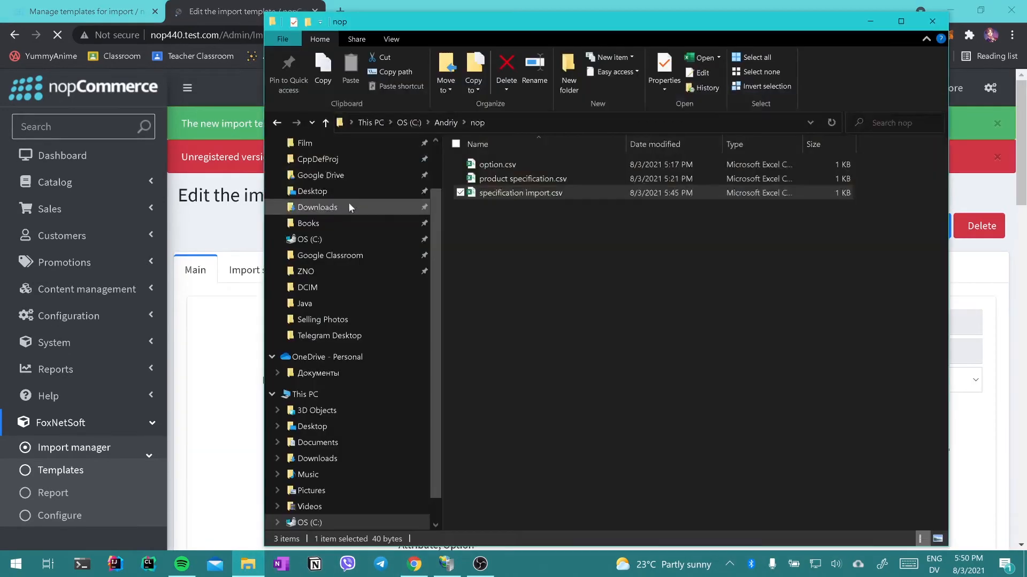
pyautogui.doubleClick(518, 193)
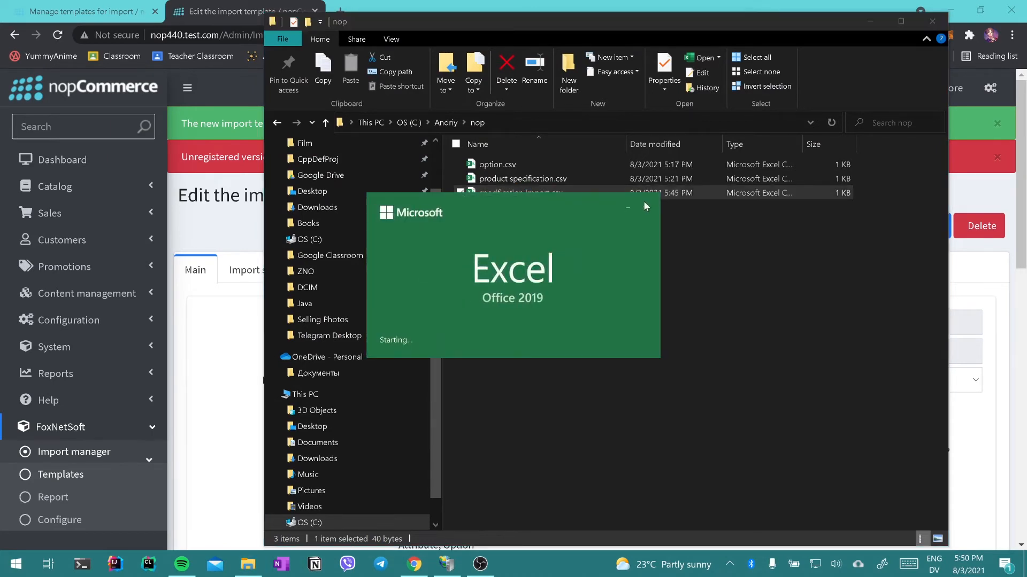
pyautogui.click(585, 184)
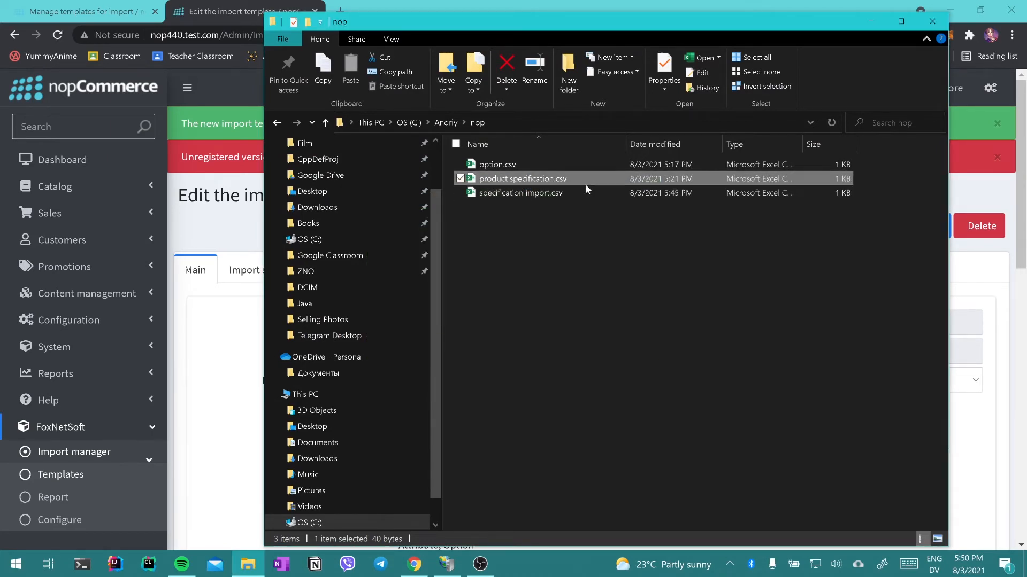
pyautogui.doubleClick(585, 184)
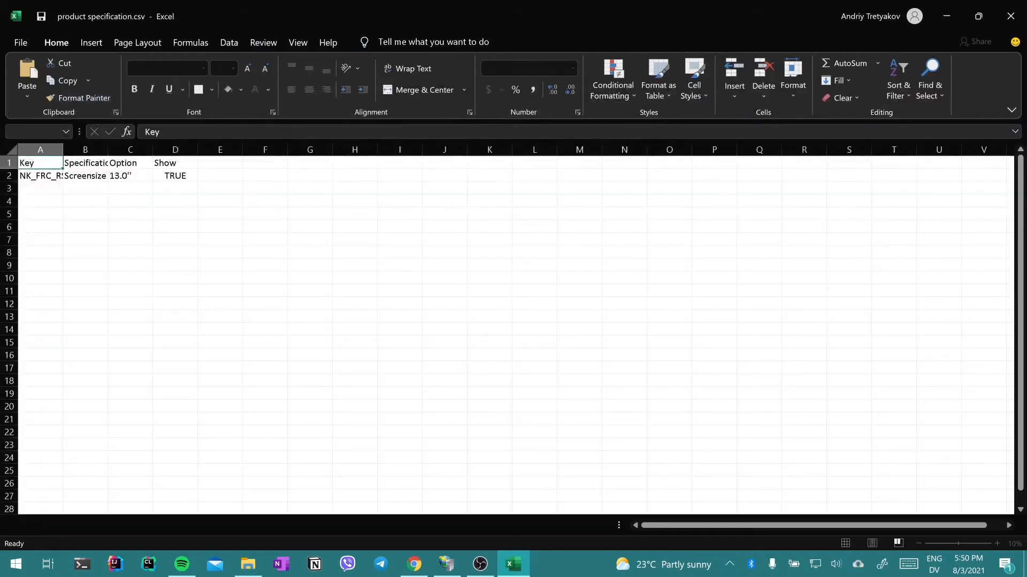
pyautogui.doubleClick(63, 152)
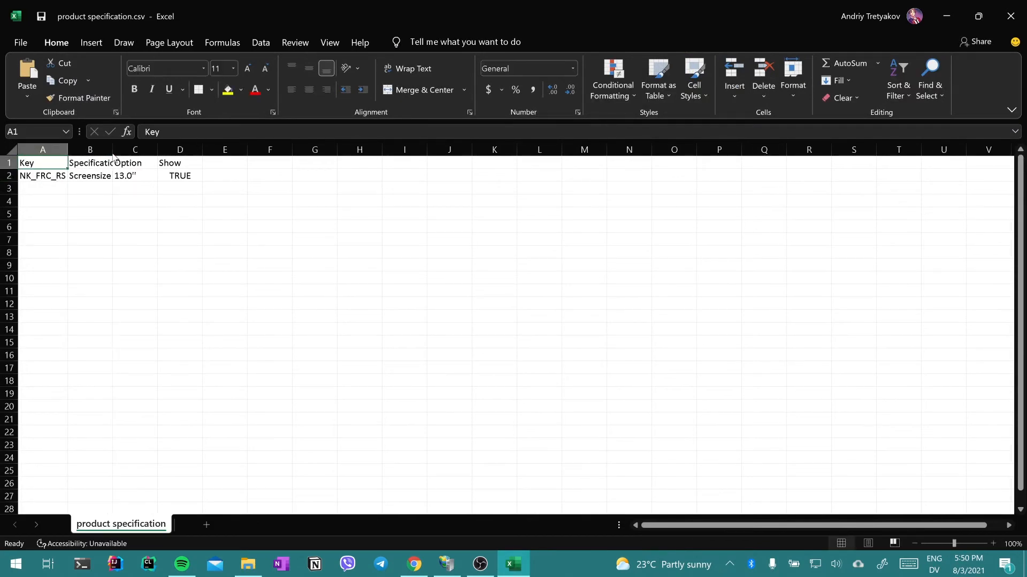
pyautogui.doubleClick(113, 153)
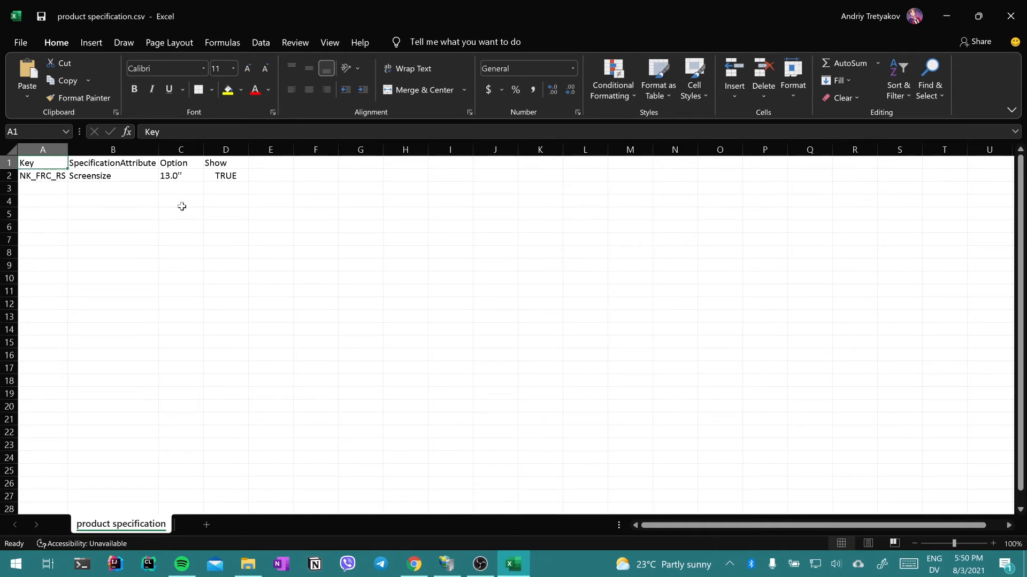
pyautogui.click(211, 174)
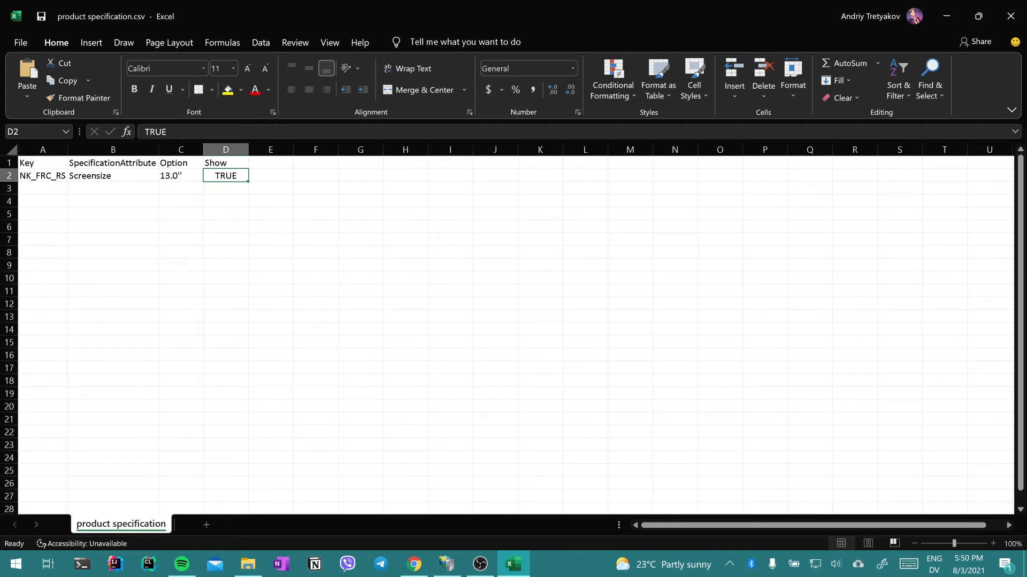
# - Return to the import template in Chrome and map the source column Key to the destination Key (Product Key)
pyautogui.click(415, 564)
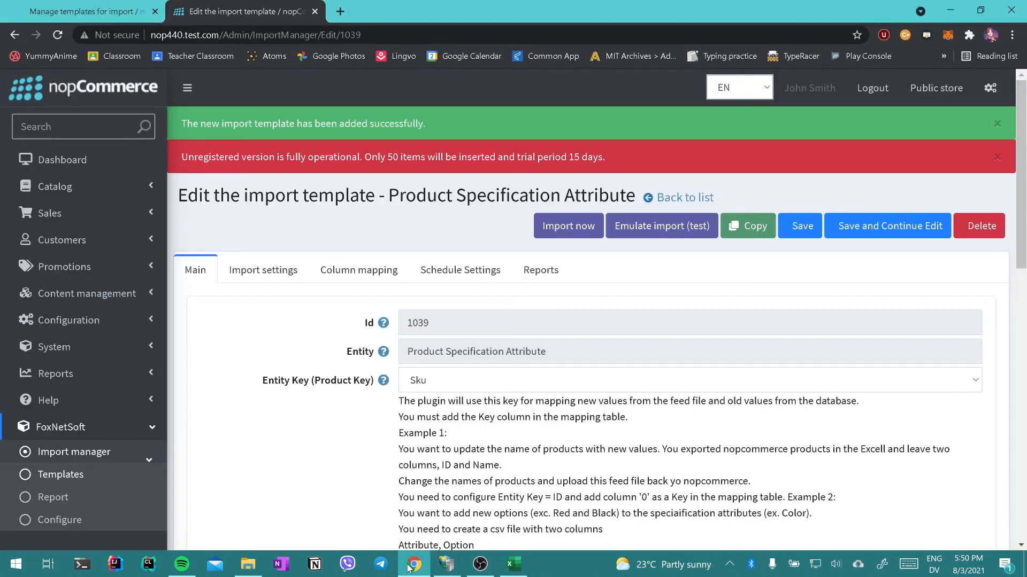
pyautogui.click(359, 271)
pyautogui.scroll(-2, 396, 407)
pyautogui.click(422, 393)
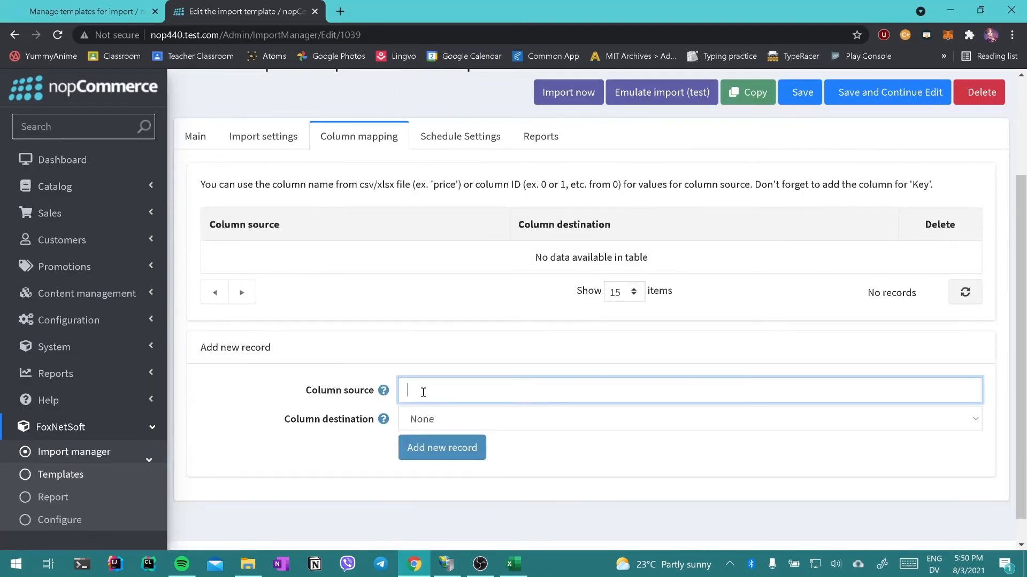
pyautogui.write('Key')
pyautogui.click(428, 420)
pyautogui.click(452, 247)
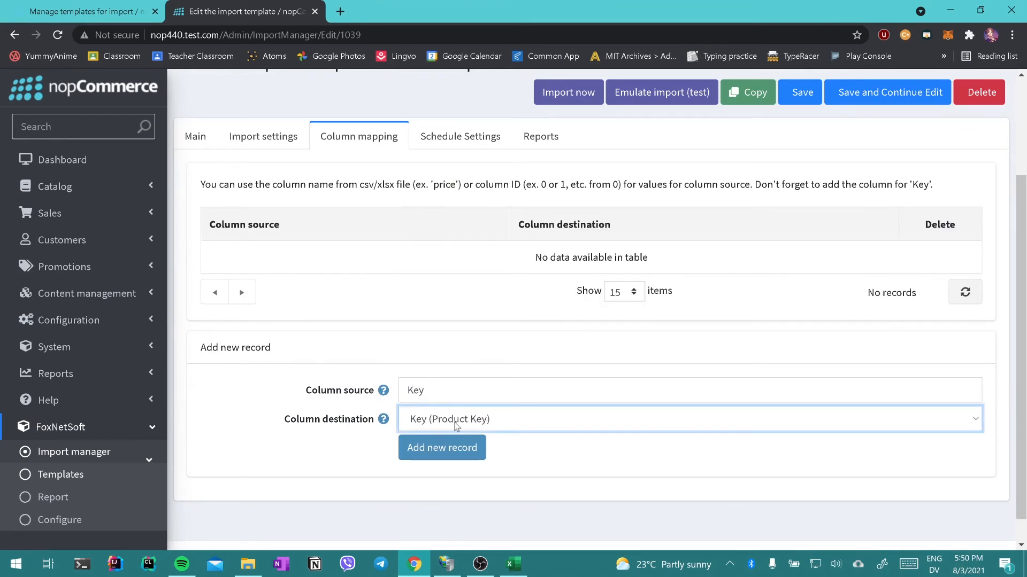
pyautogui.click(447, 448)
# - Add a column mapping from SpecificationAttribute to the destination Specification Attribute
pyautogui.click(438, 421)
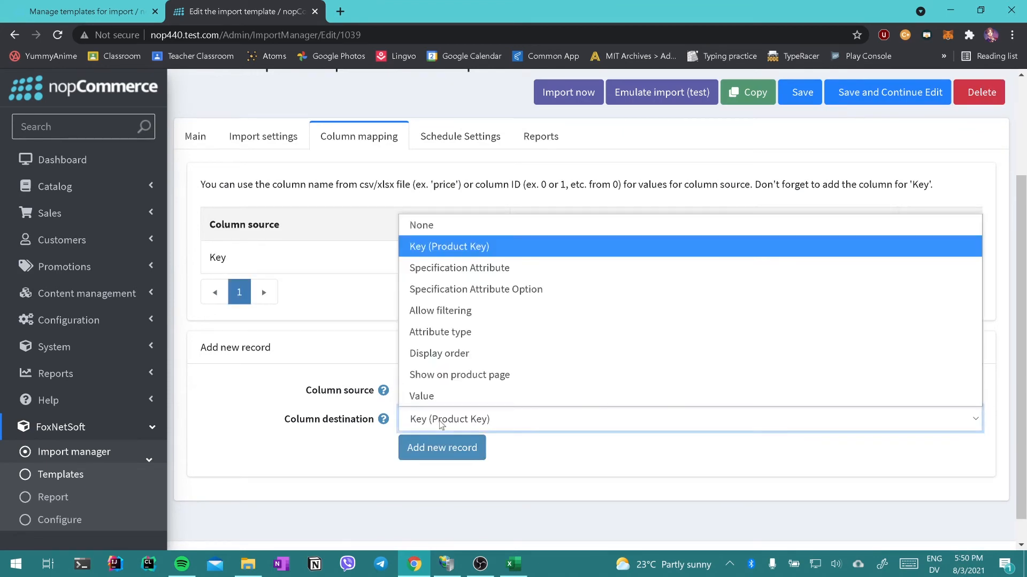
pyautogui.click(477, 271)
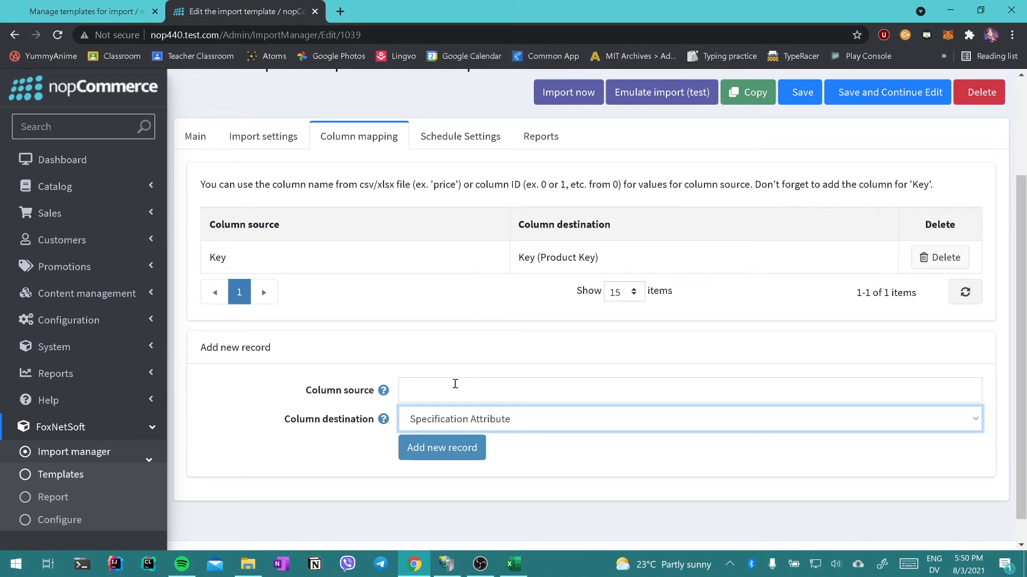
pyautogui.click(450, 388)
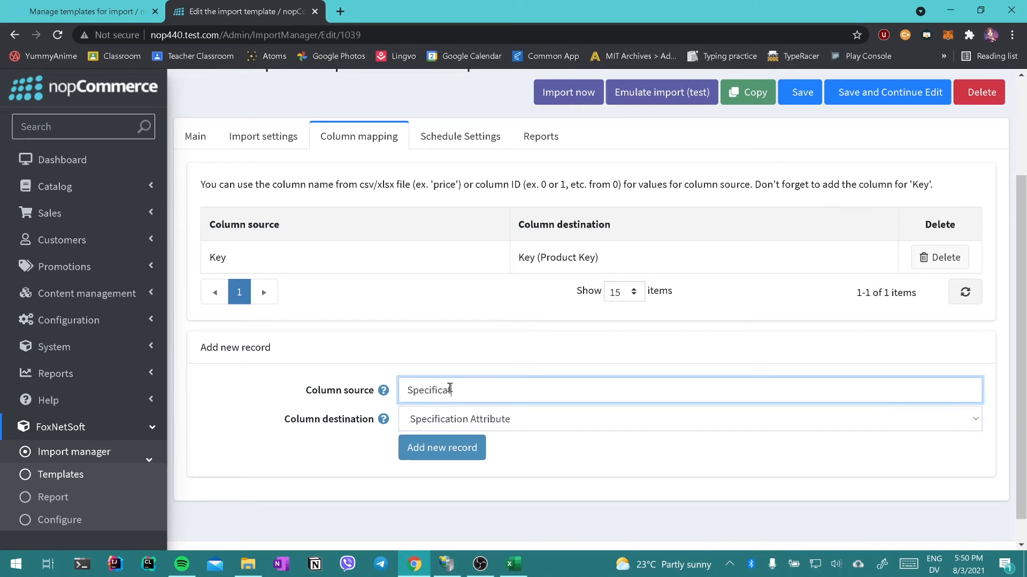
pyautogui.write('SpecificationAttribute')
pyautogui.click(455, 448)
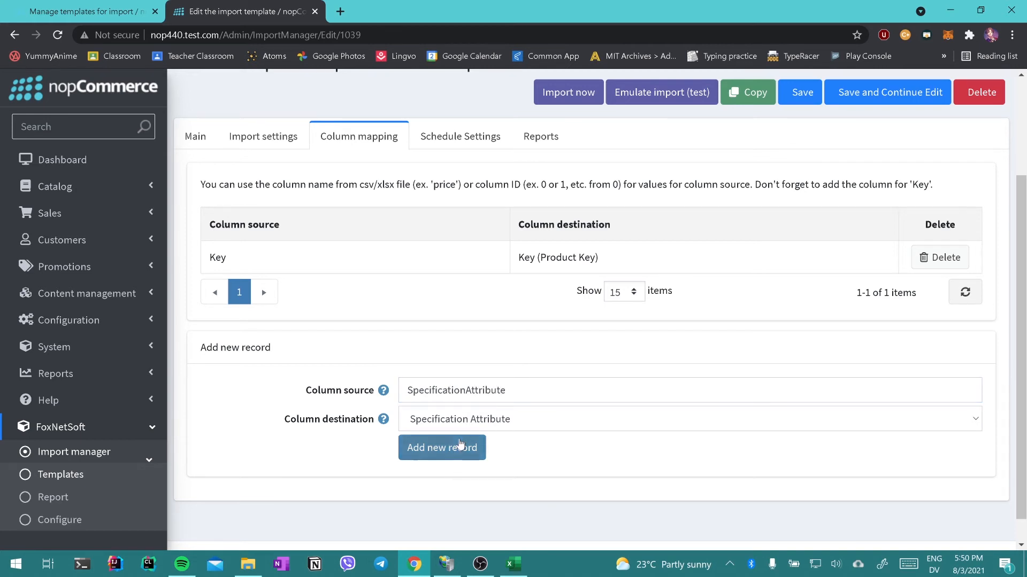
# - Add a column mapping from Show to the destination Show on product page
pyautogui.click(479, 415)
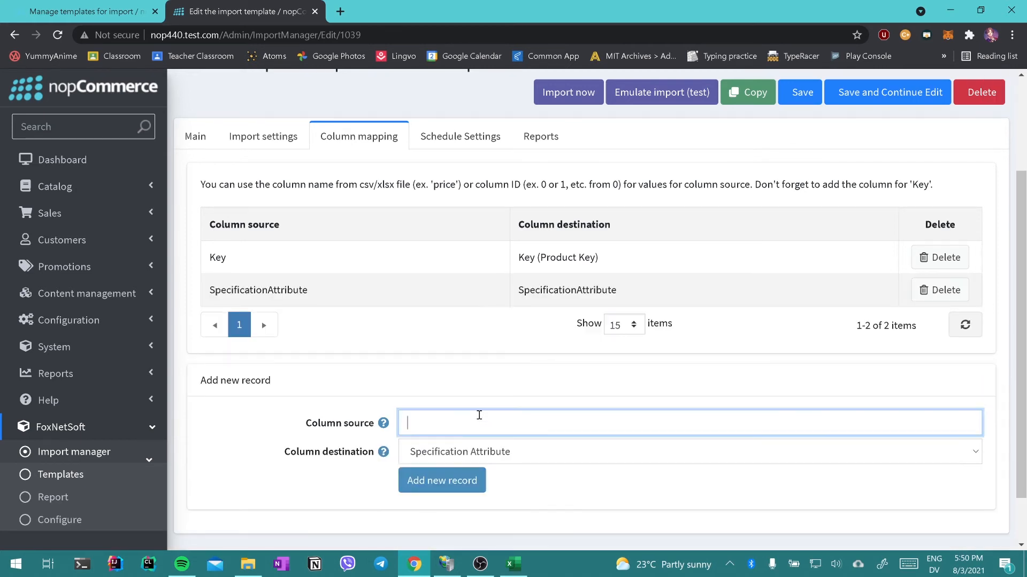
pyautogui.click(449, 456)
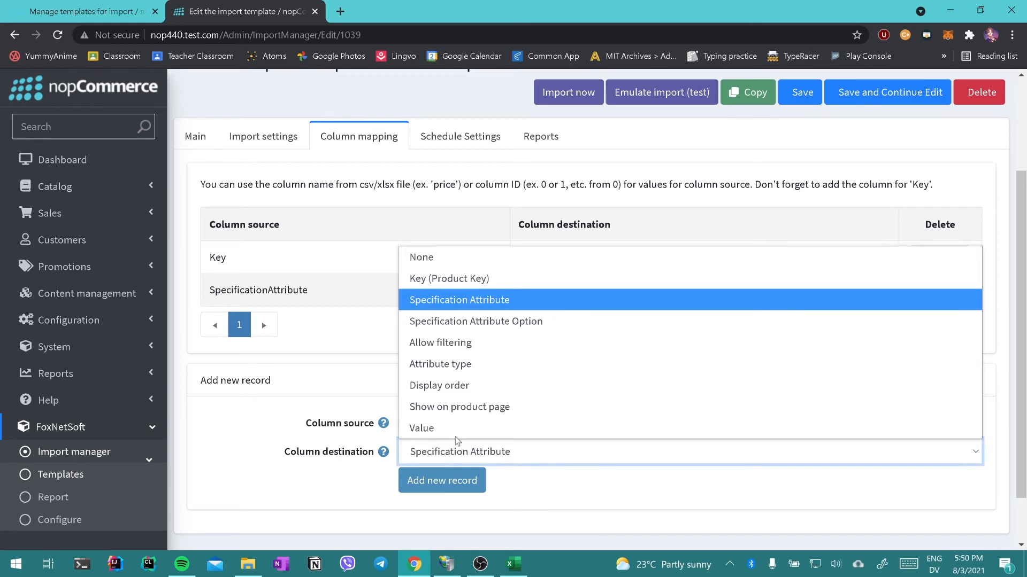
pyautogui.click(486, 408)
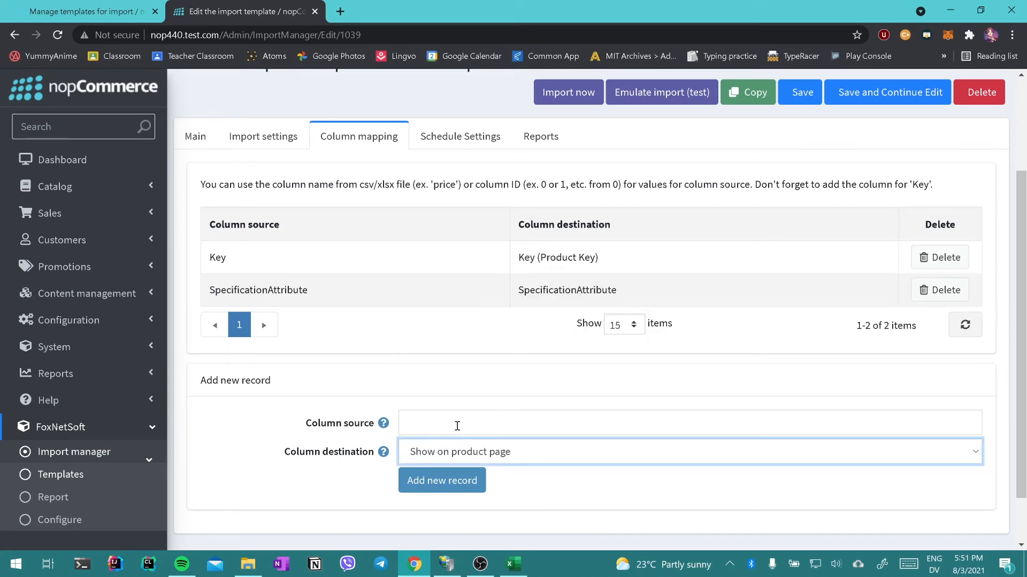
pyautogui.click(457, 426)
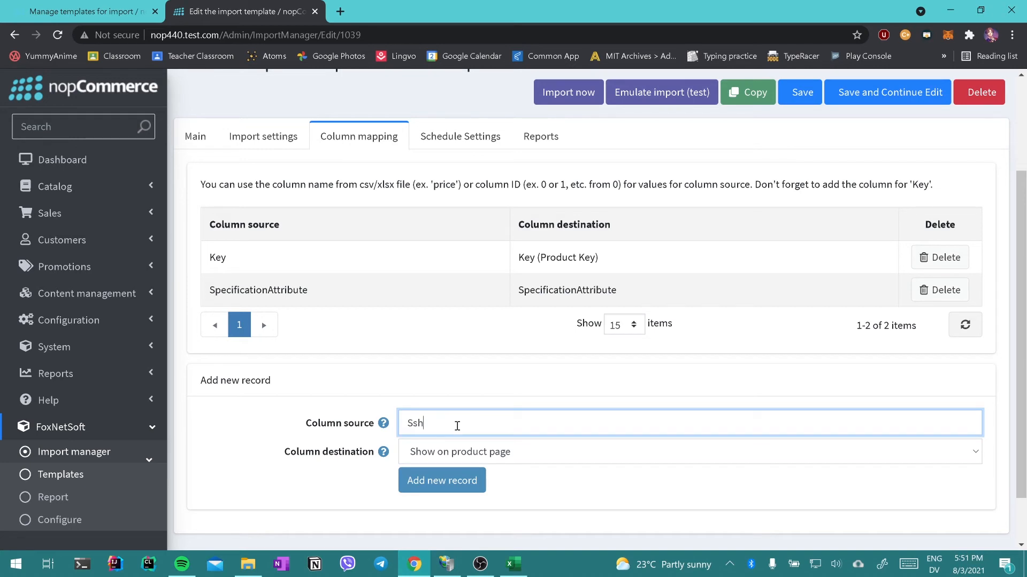
pyautogui.write('Show')
pyautogui.click(444, 481)
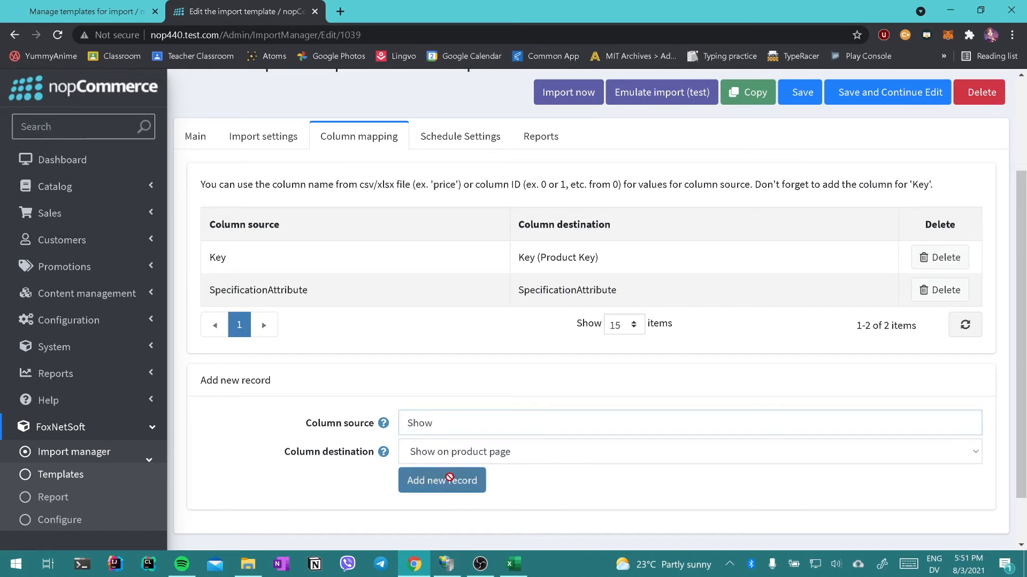
# - Map the source column Option to Specification Attribute Option and save the import template, returning to the template list
pyautogui.click(444, 484)
pyautogui.click(533, 354)
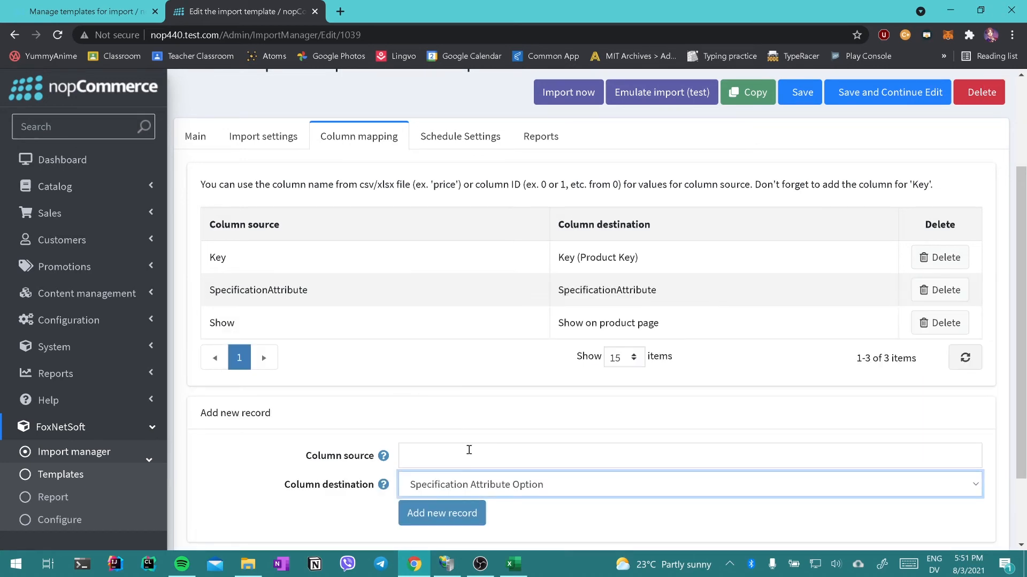
pyautogui.click(467, 455)
pyautogui.write('O')
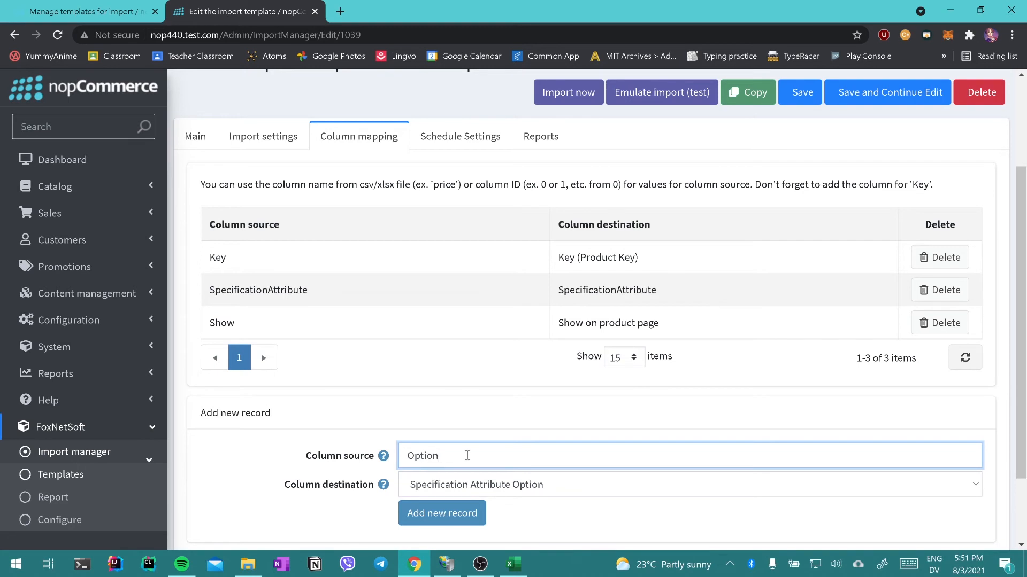
pyautogui.write('ption')
pyautogui.click(442, 513)
pyautogui.click(442, 514)
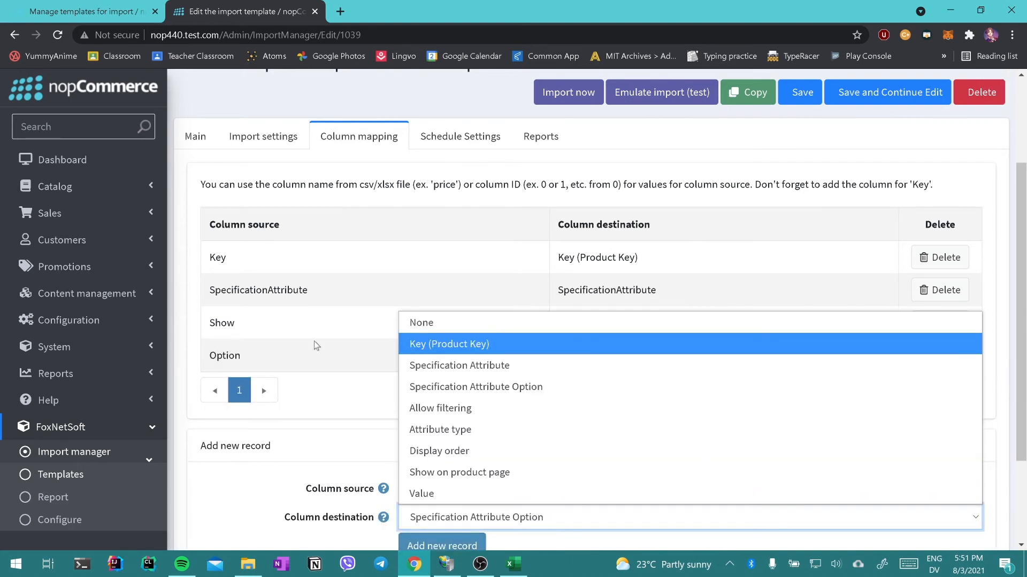
pyautogui.click(239, 450)
pyautogui.click(785, 98)
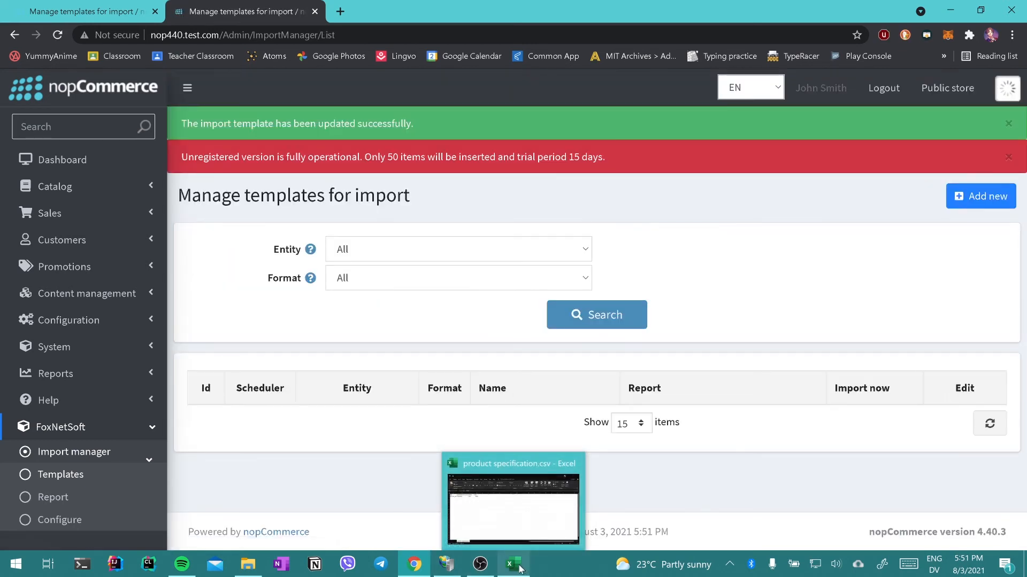
# - Switch to product specification.csv in Excel and set the Option value in cell C2 to 15.0''
pyautogui.click(516, 566)
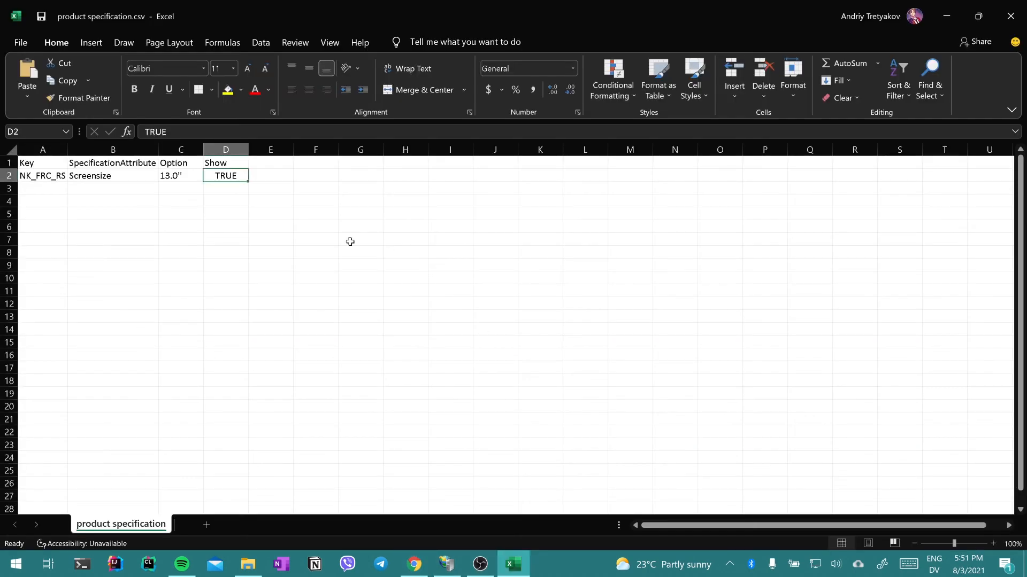
pyautogui.doubleClick(174, 174)
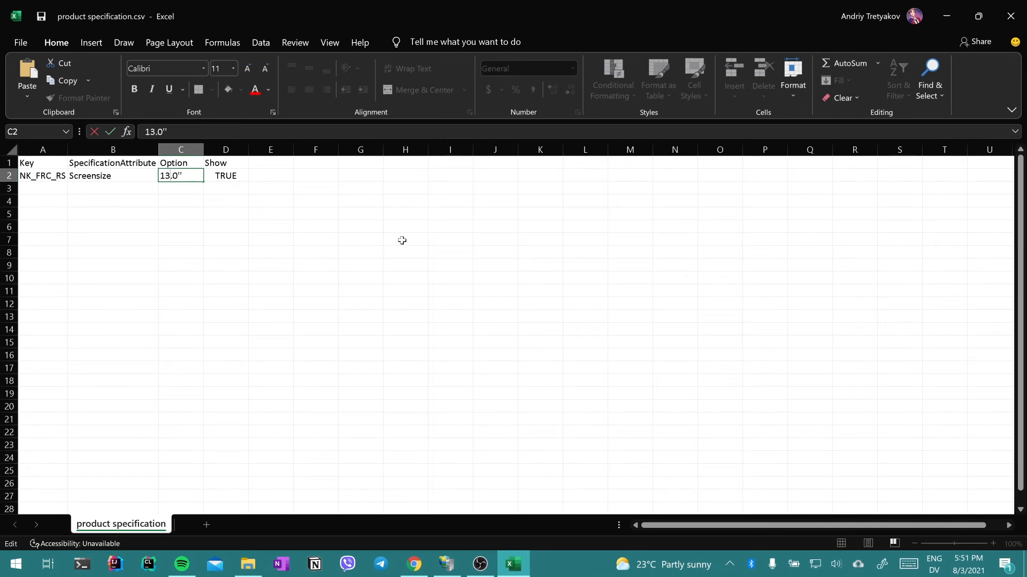
pyautogui.press('BackSpace')
pyautogui.write('5')
pyautogui.press('Return')
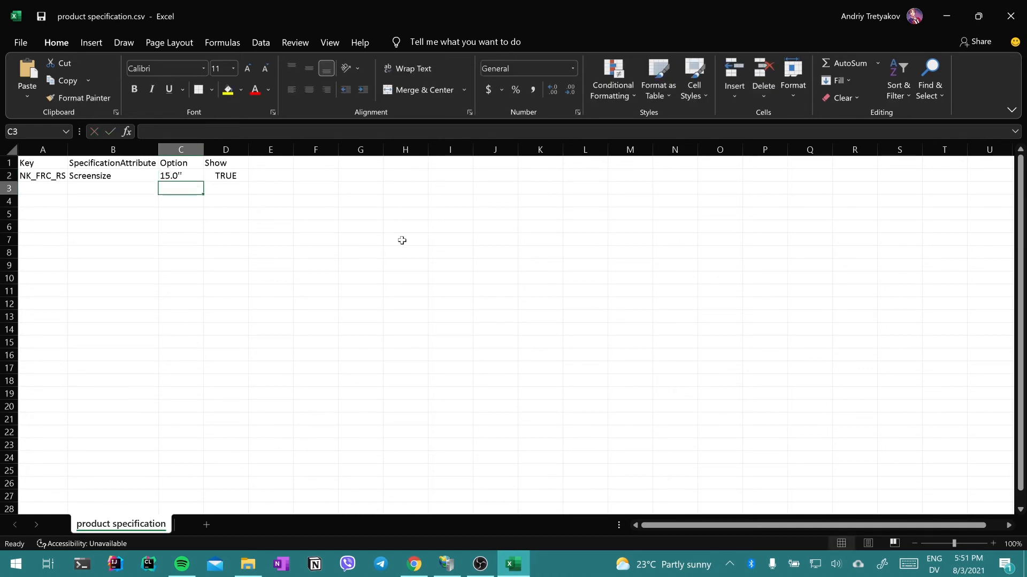
# - Minimize Excel and try to run the import for the Product Specification Attribute template from the template list
pyautogui.click(946, 15)
pyautogui.scroll(-4, 850, 183)
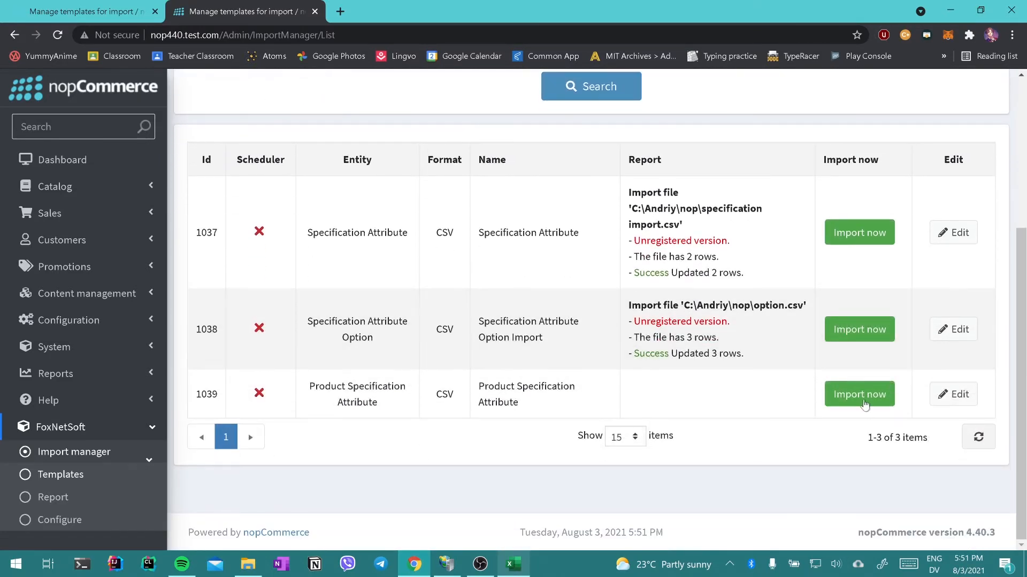
pyautogui.click(863, 400)
pyautogui.scroll(-4, 864, 401)
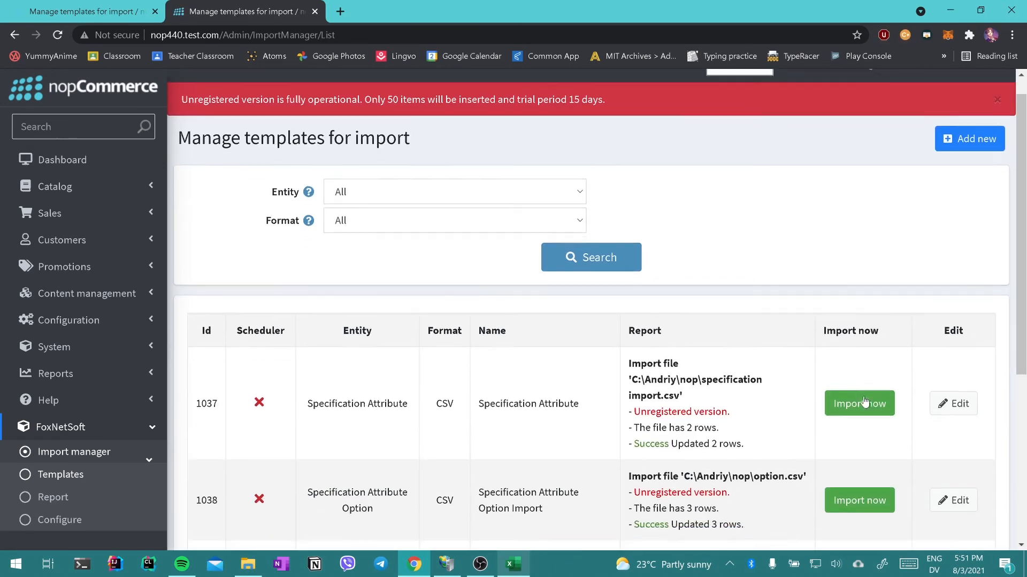
# - Close product specification.csv in Excel and read the import report of the Product Specification Attribute template
pyautogui.click(514, 565)
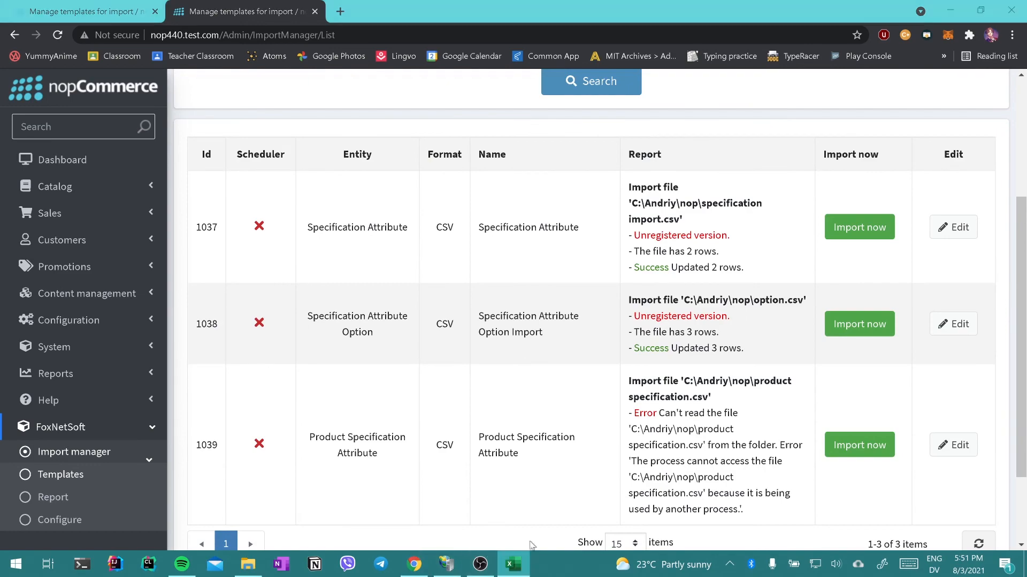
pyautogui.click(1010, 16)
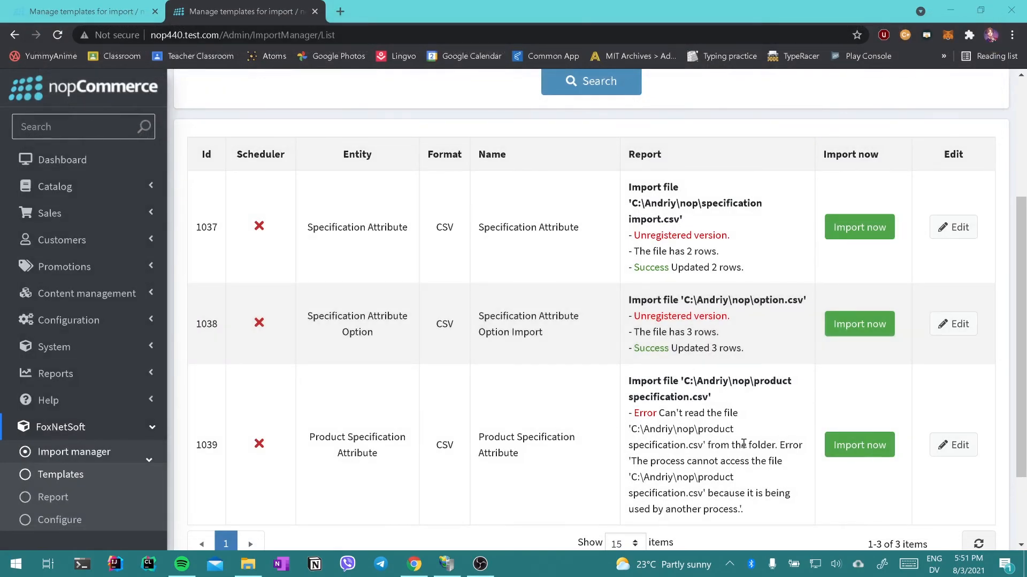
pyautogui.moveTo(665, 413); pyautogui.dragTo(828, 454)
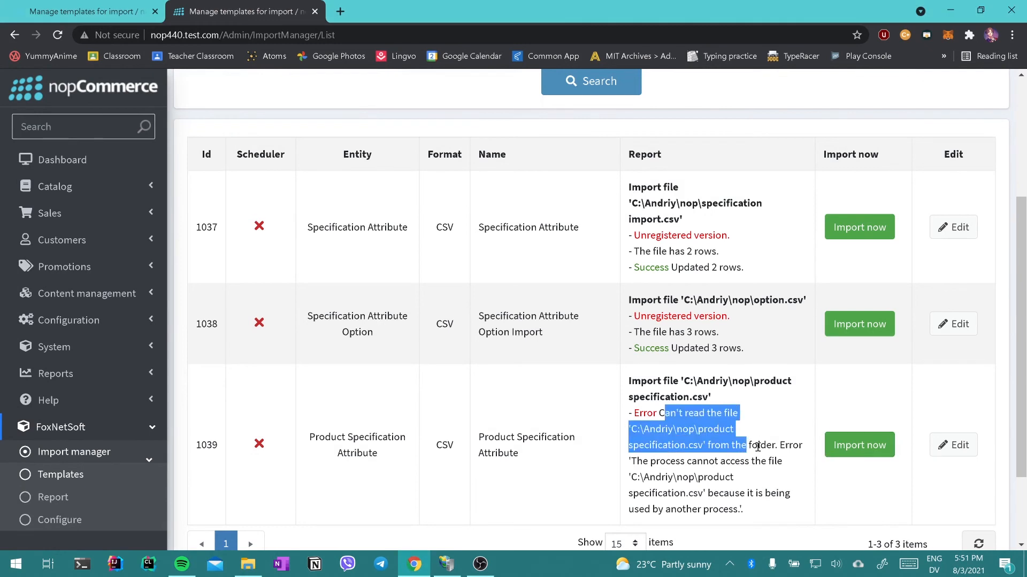
pyautogui.click(757, 447)
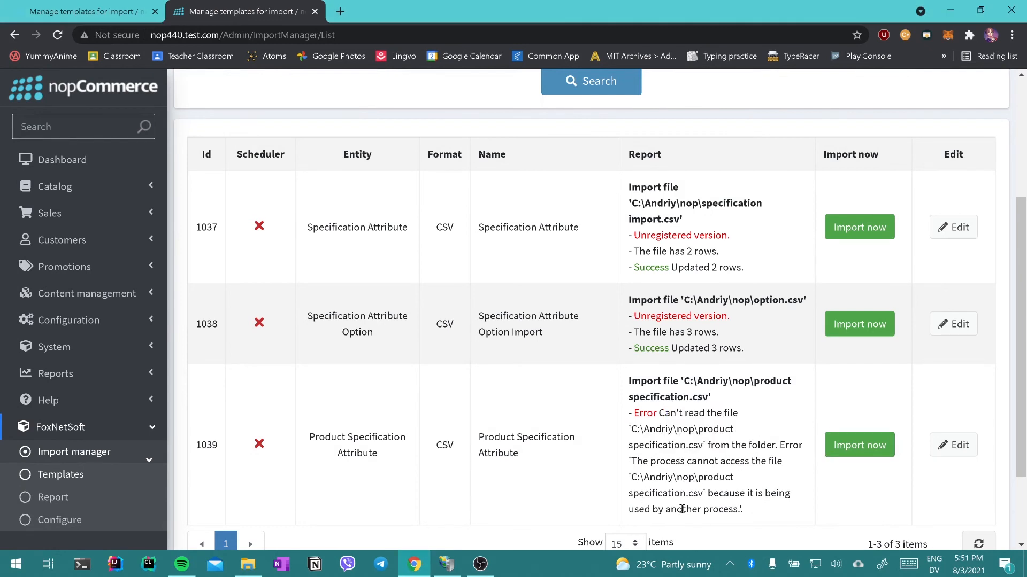
pyautogui.moveTo(645, 510); pyautogui.dragTo(744, 511)
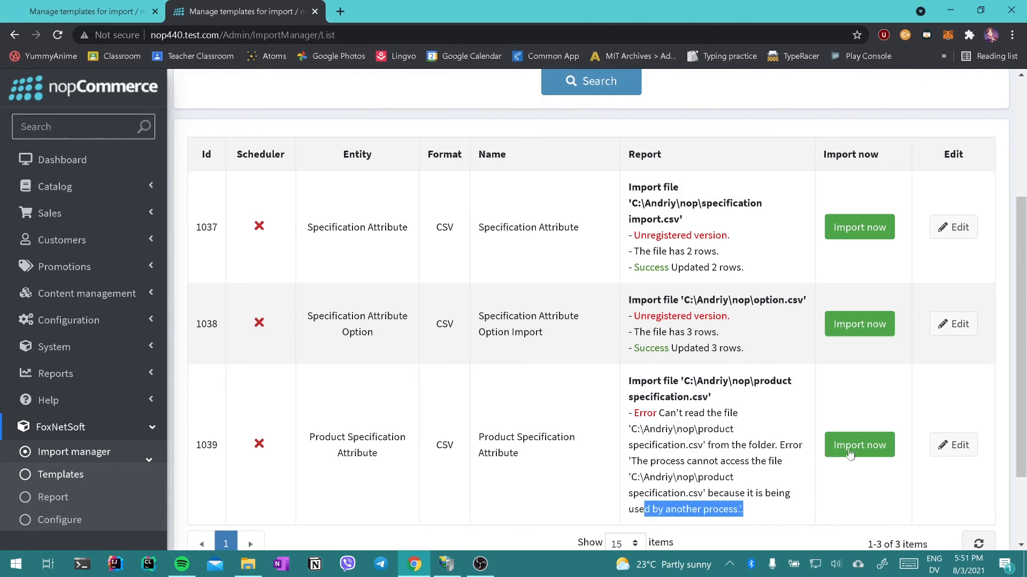
# - Run the import for the Product Specification Attribute template again and read its import report
pyautogui.click(854, 451)
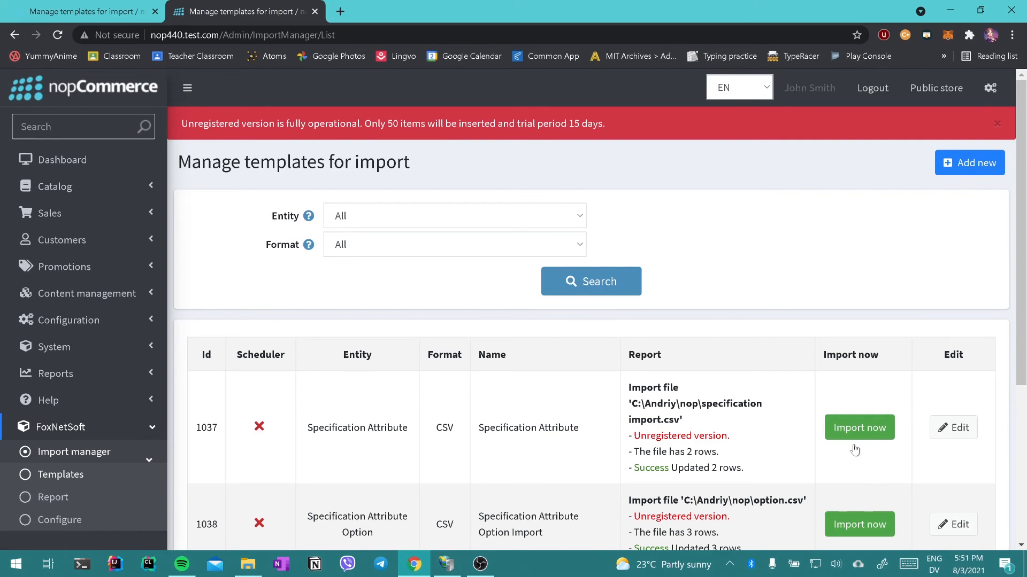
pyautogui.scroll(-5, 855, 451)
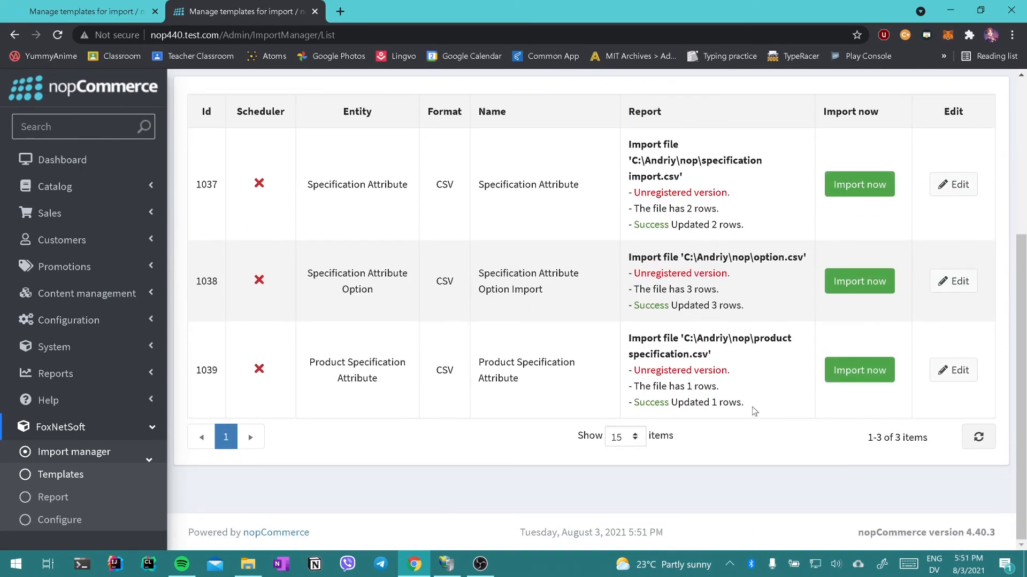
pyautogui.moveTo(754, 410); pyautogui.dragTo(633, 334)
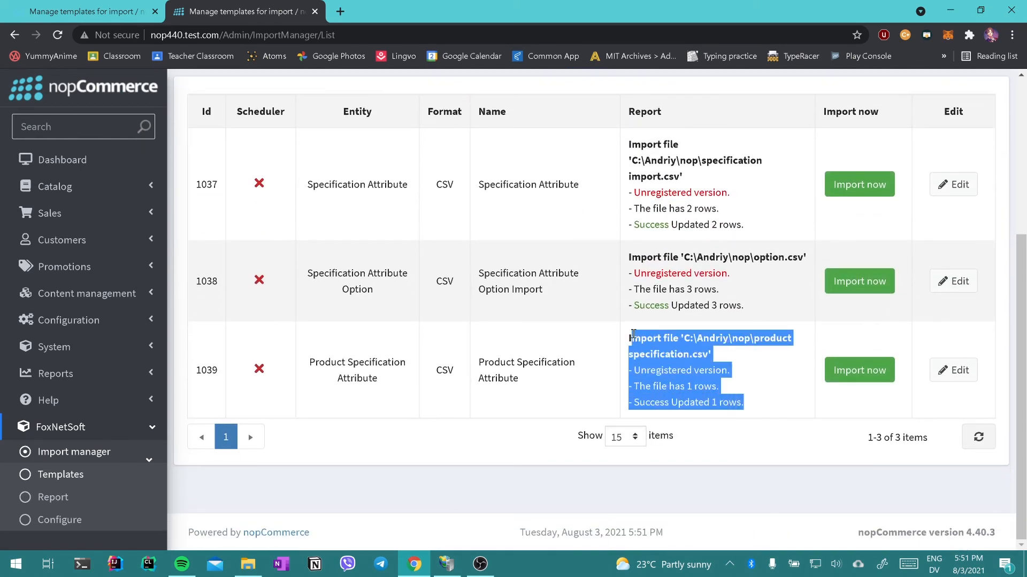
# - Go to the catalog's product list and search for products in the Apparel >> Shoes category
pyautogui.click(109, 188)
pyautogui.click(101, 213)
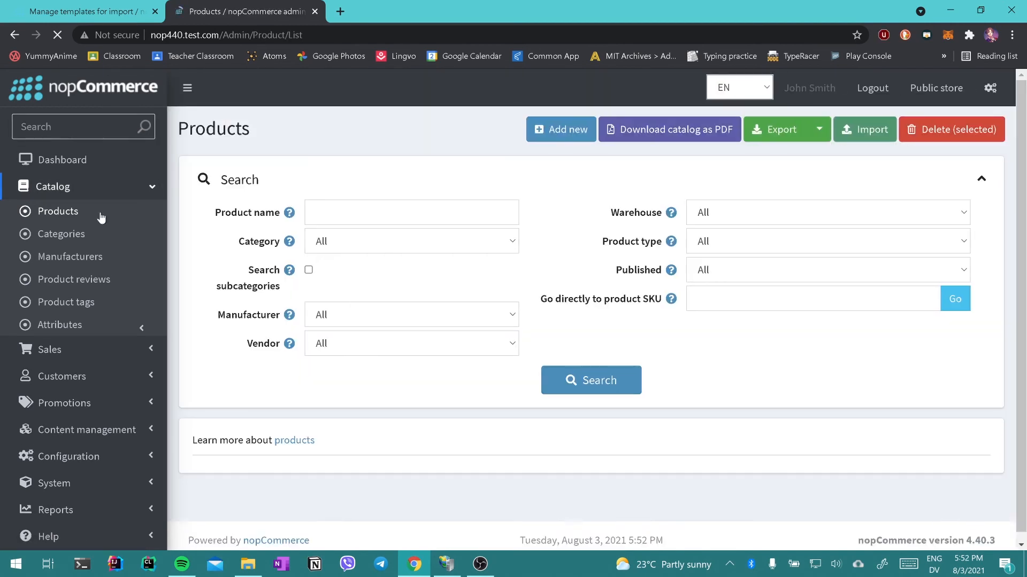
pyautogui.scroll(-2, 419, 403)
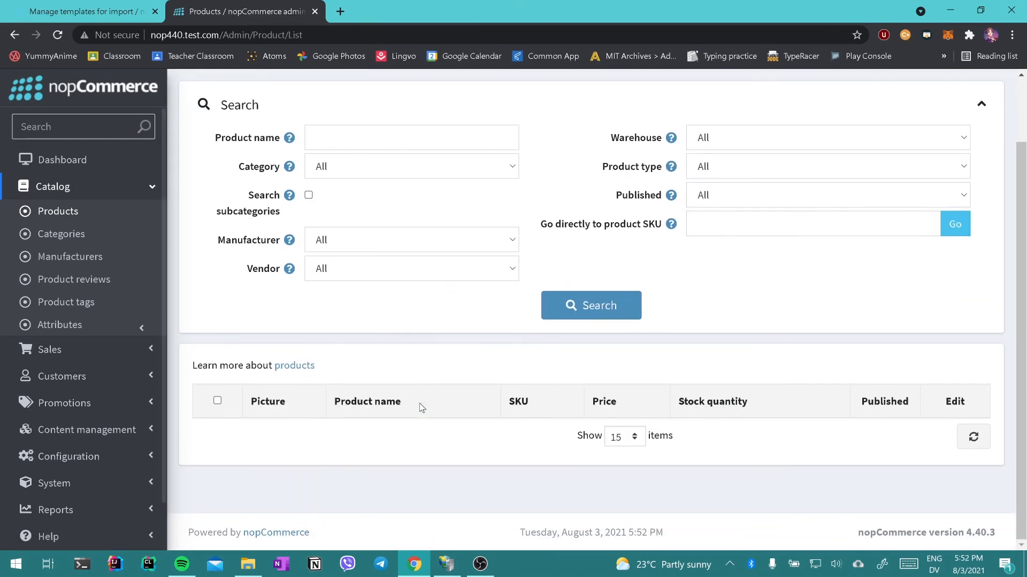
pyautogui.click(350, 174)
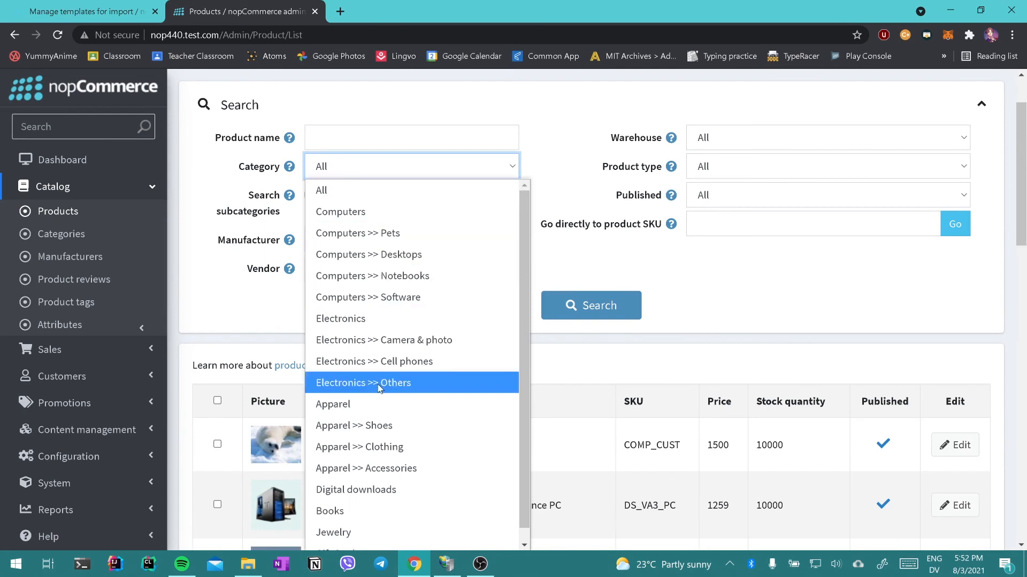
pyautogui.click(388, 431)
pyautogui.click(573, 321)
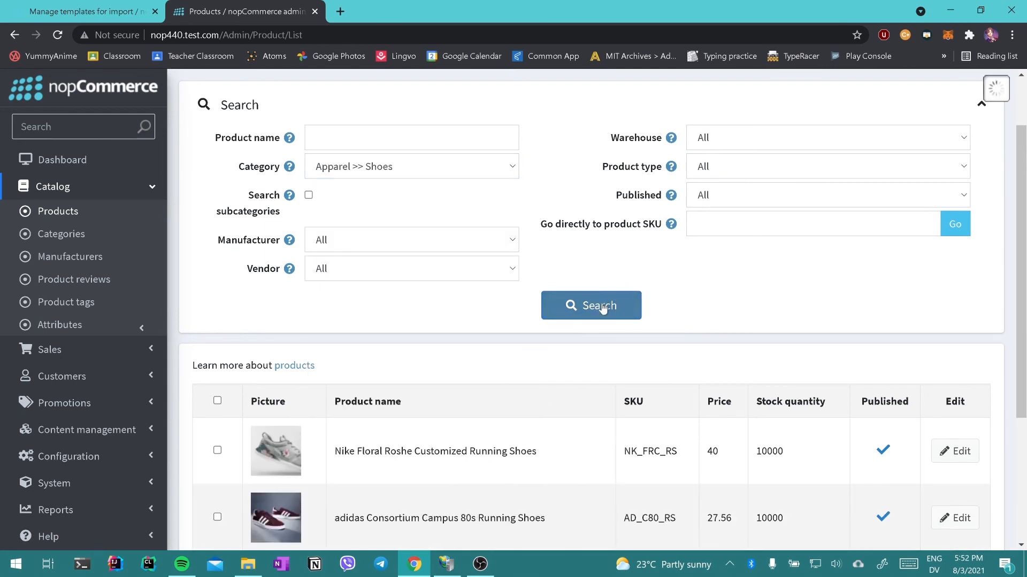
pyautogui.click(563, 317)
# - Open Nike Floral Roshe Customized Running Shoes for editing and examine the Screensize entry among its specification attributes
pyautogui.scroll(-1, 563, 317)
pyautogui.click(952, 384)
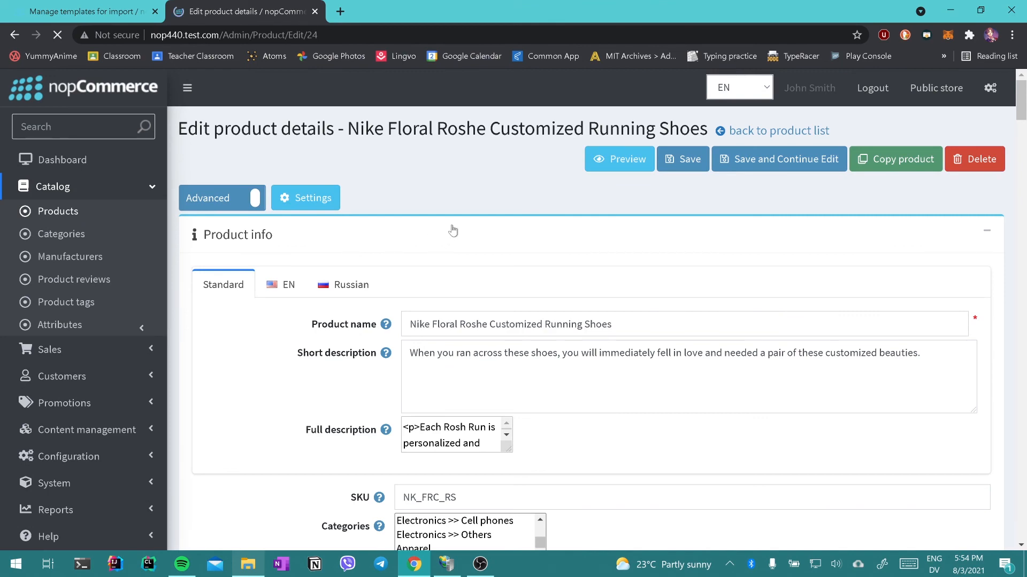
pyautogui.scroll(-5, 493, 315)
pyautogui.scroll(-12, 493, 313)
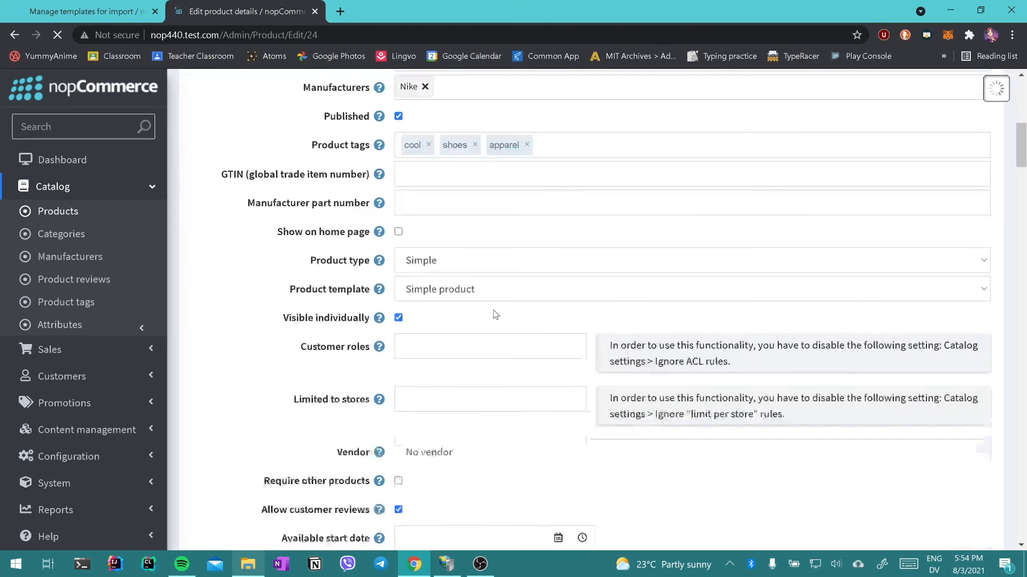
pyautogui.scroll(-18, 493, 313)
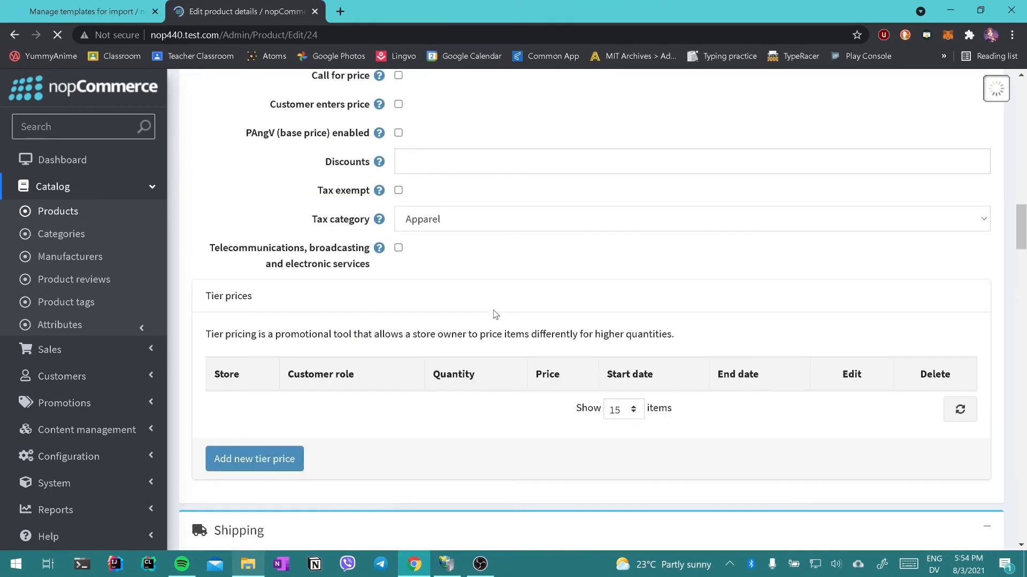
pyautogui.scroll(-15, 493, 315)
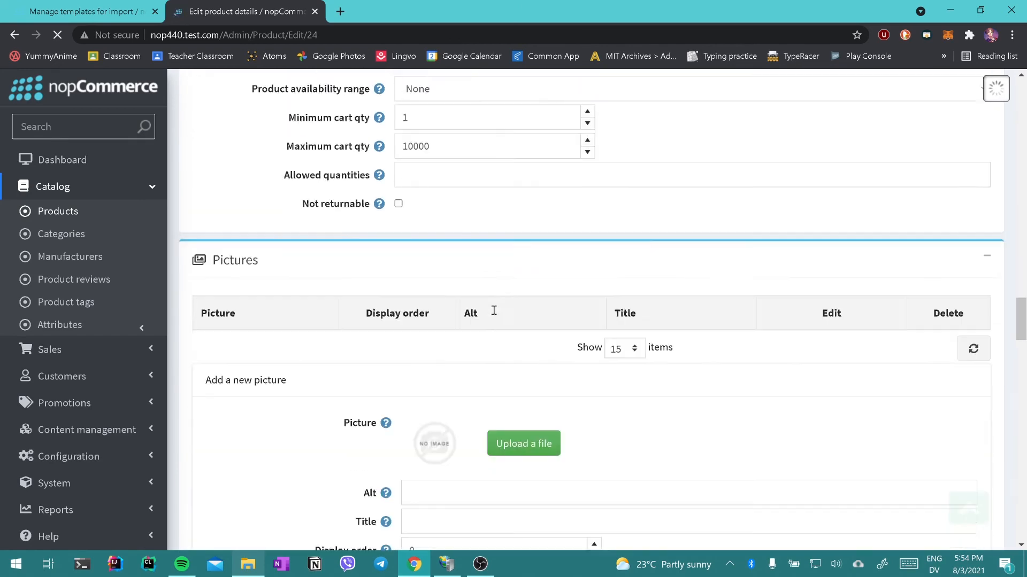
pyautogui.scroll(-5, 493, 314)
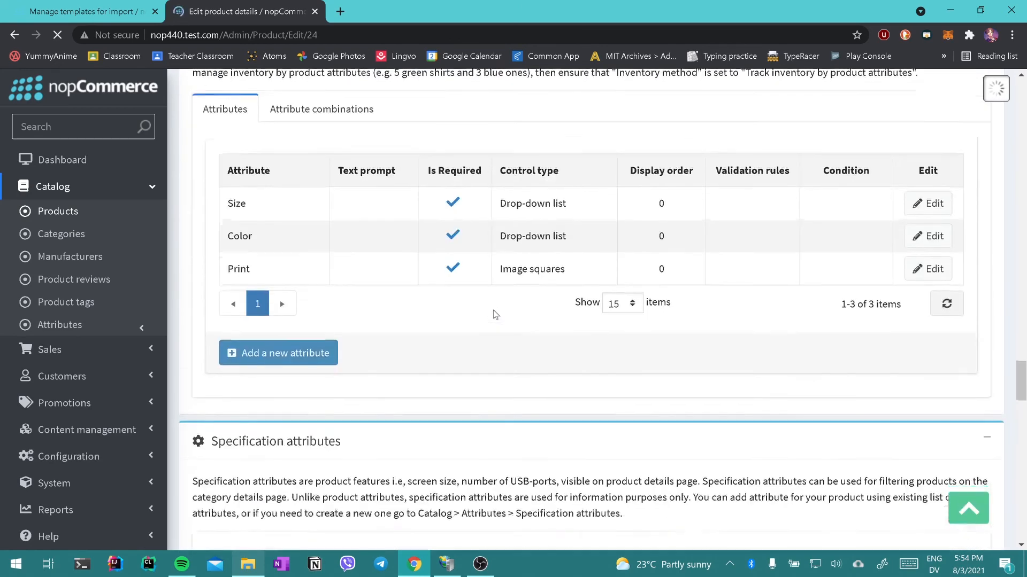
pyautogui.scroll(2, 282, 184)
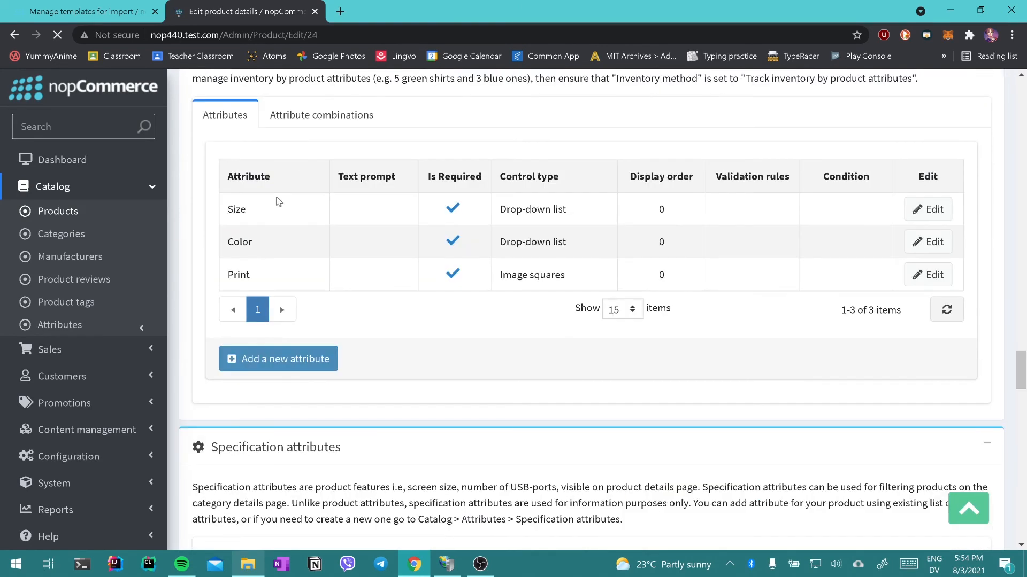
pyautogui.scroll(-5, 278, 202)
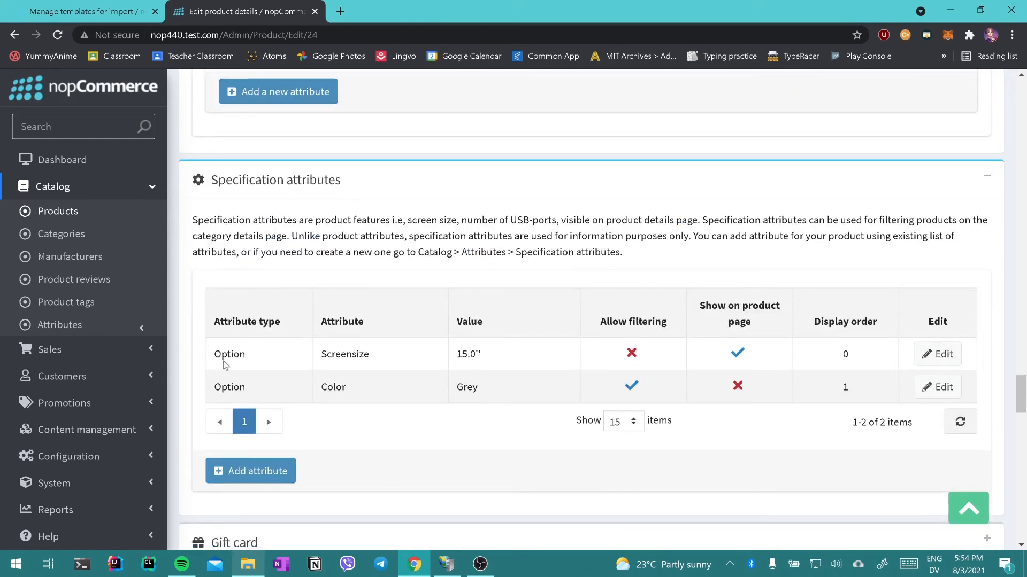
pyautogui.moveTo(221, 358); pyautogui.dragTo(570, 362)
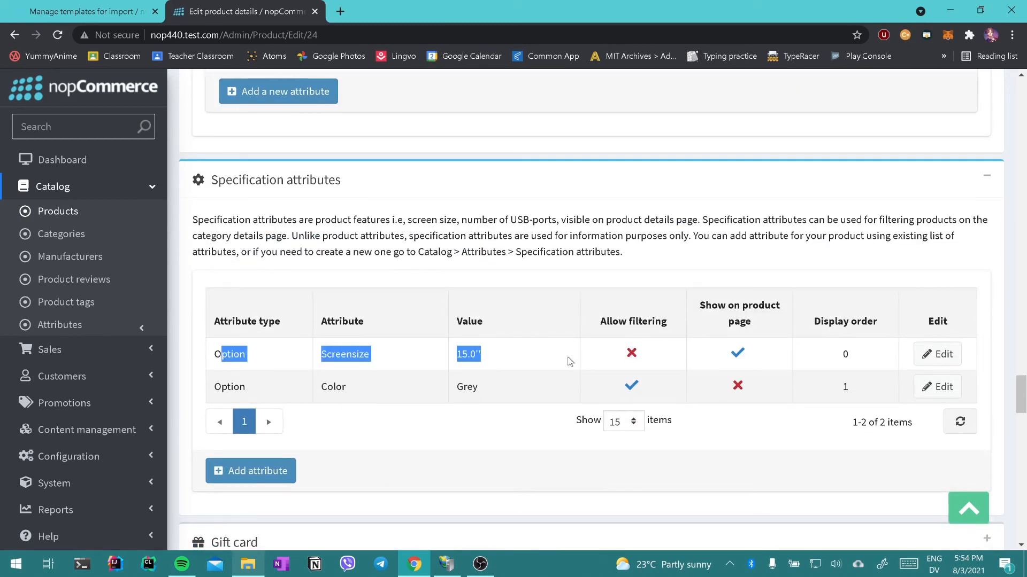
pyautogui.click(708, 356)
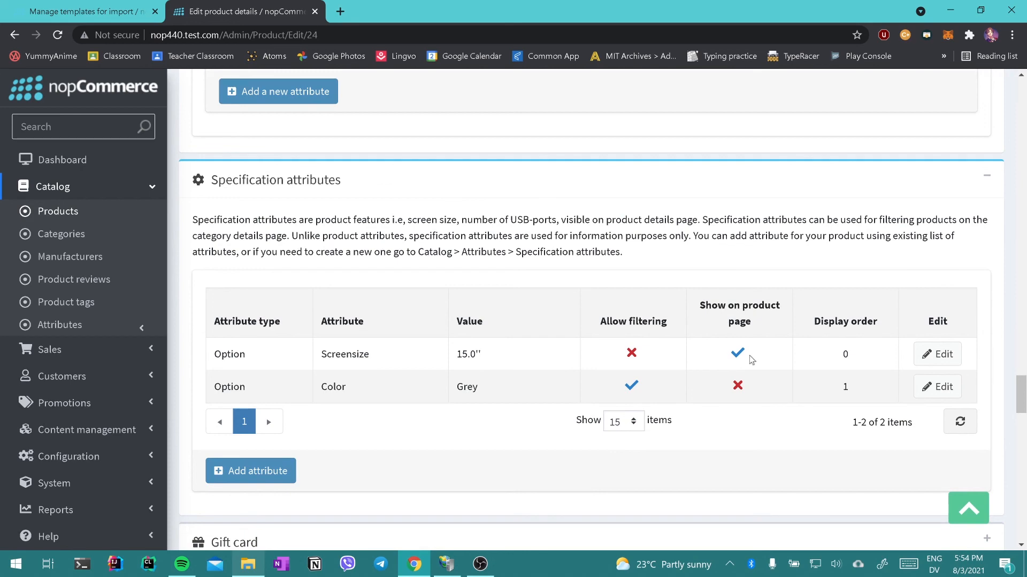
pyautogui.scroll(20, 781, 358)
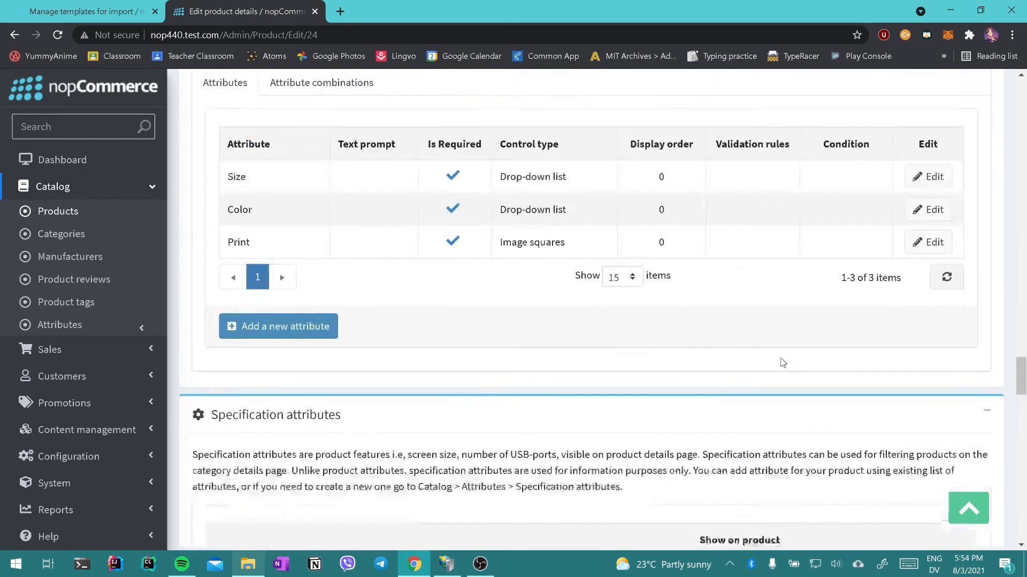